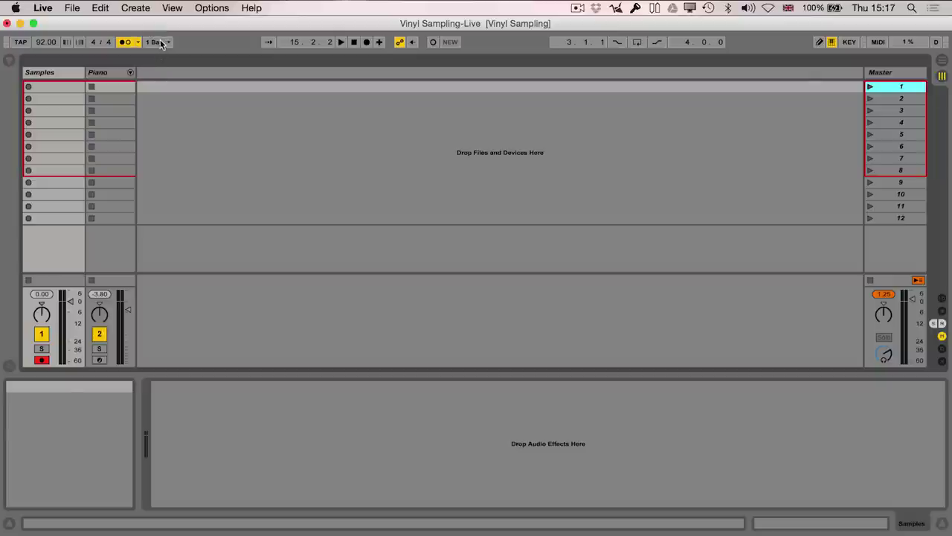
- Set global launch quantization and the recording count-in in Preferences both to None
click(157, 41)
click(163, 50)
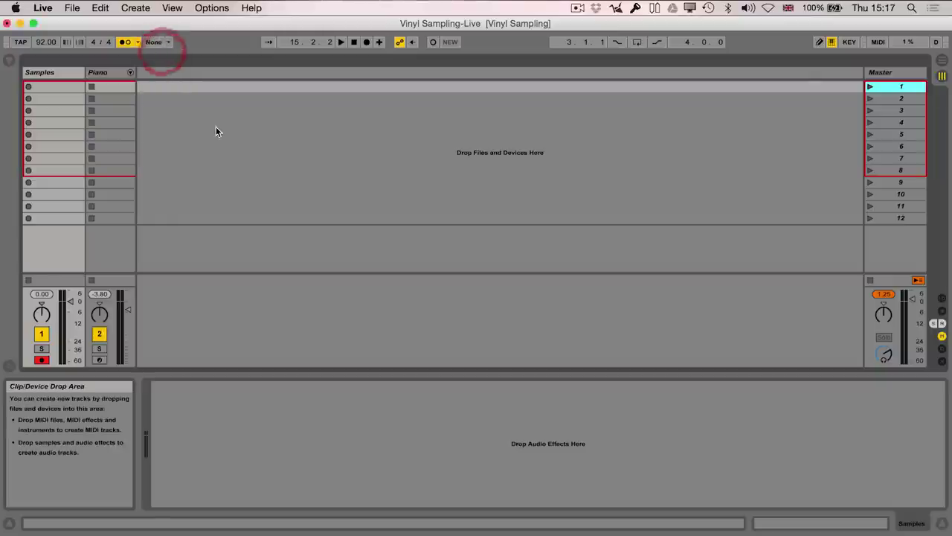
click(43, 7)
click(71, 45)
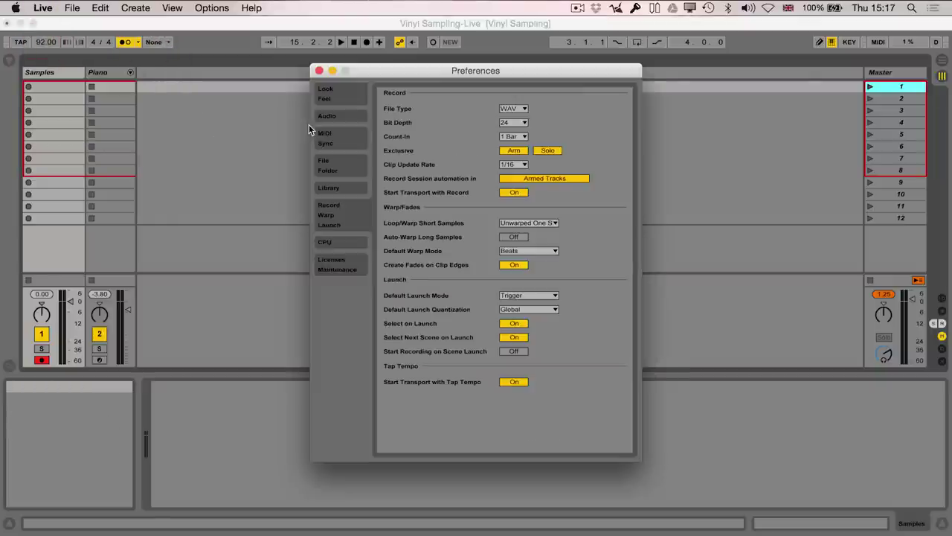
click(502, 140)
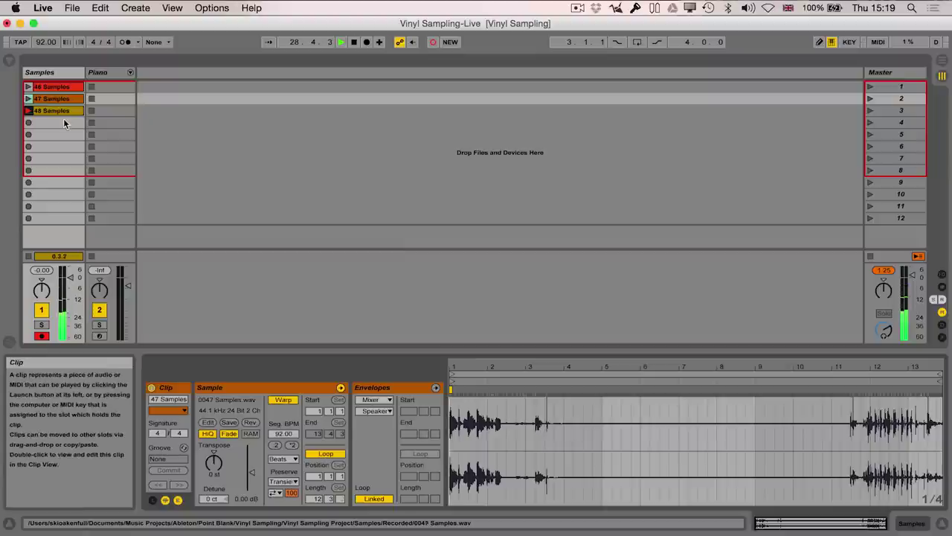
- Select the 48 Samples clip to show its waveform
click(63, 112)
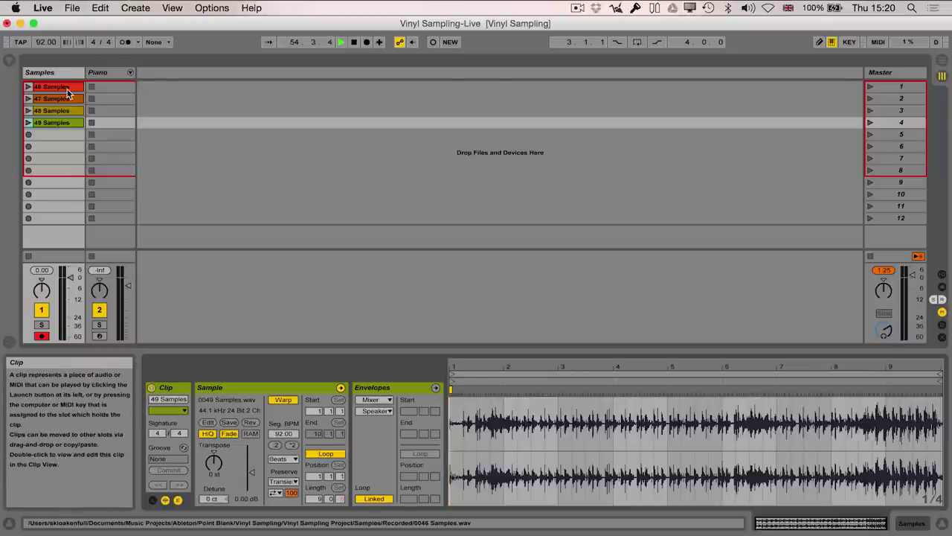
- Rename clips 46 and 47 Samples to FB and clips 48 and 49 Samples to Ntrance
click(67, 90)
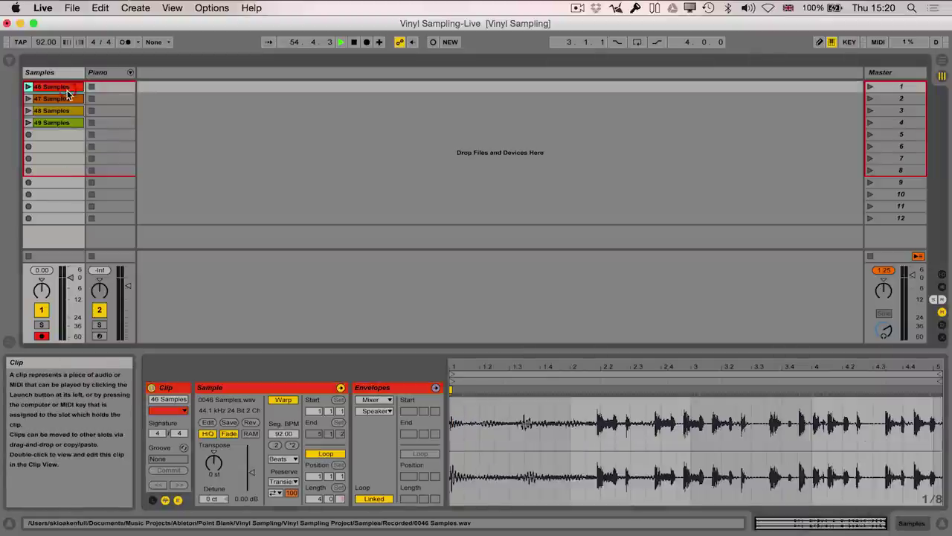
shift+click(68, 96)
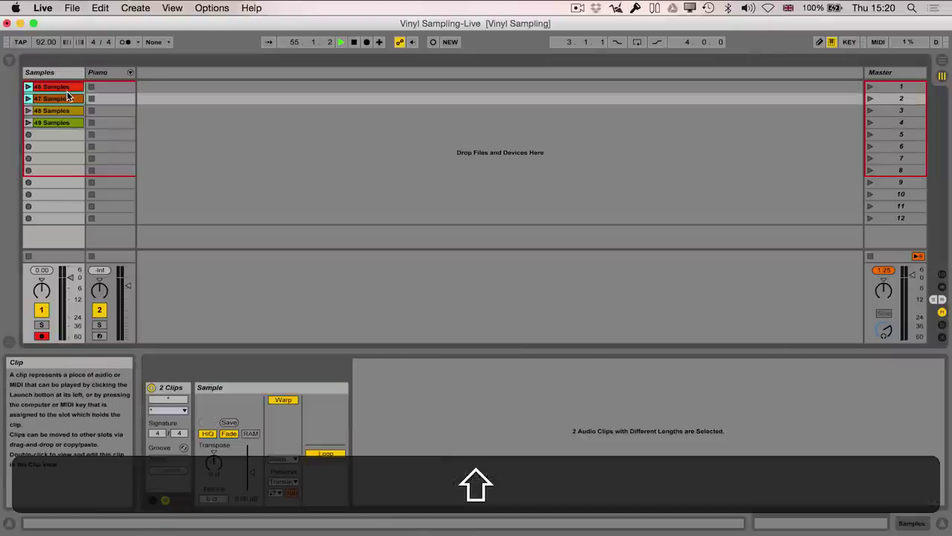
click(158, 399)
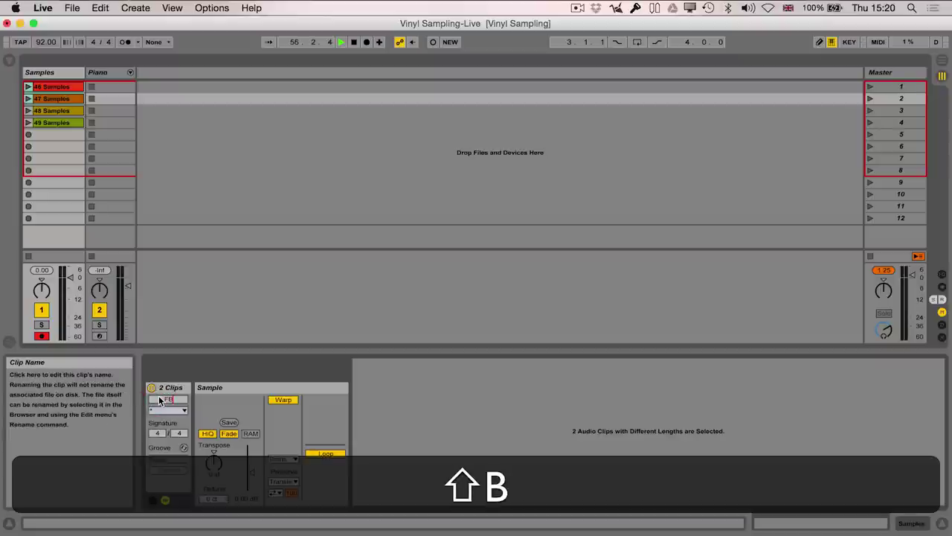
click(55, 114)
shift+click(55, 122)
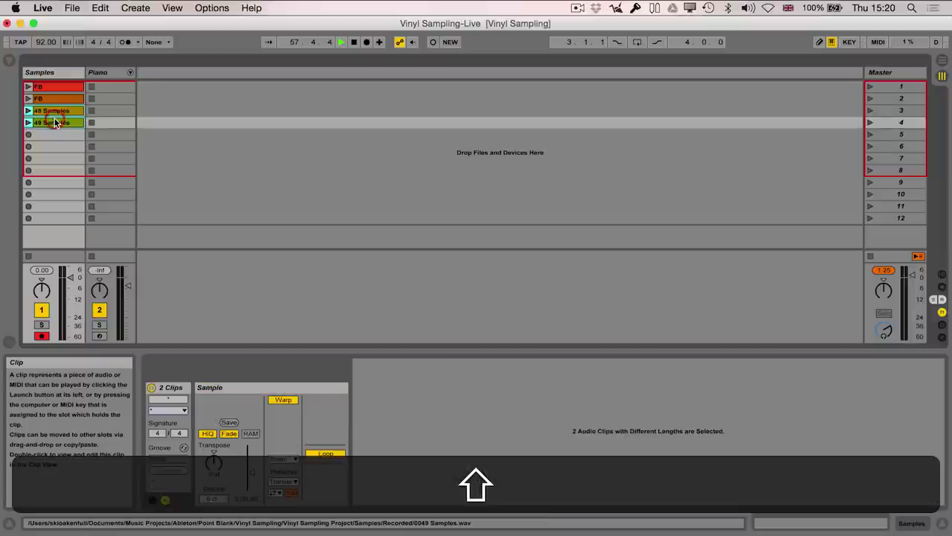
click(165, 399)
text(Ntrance)
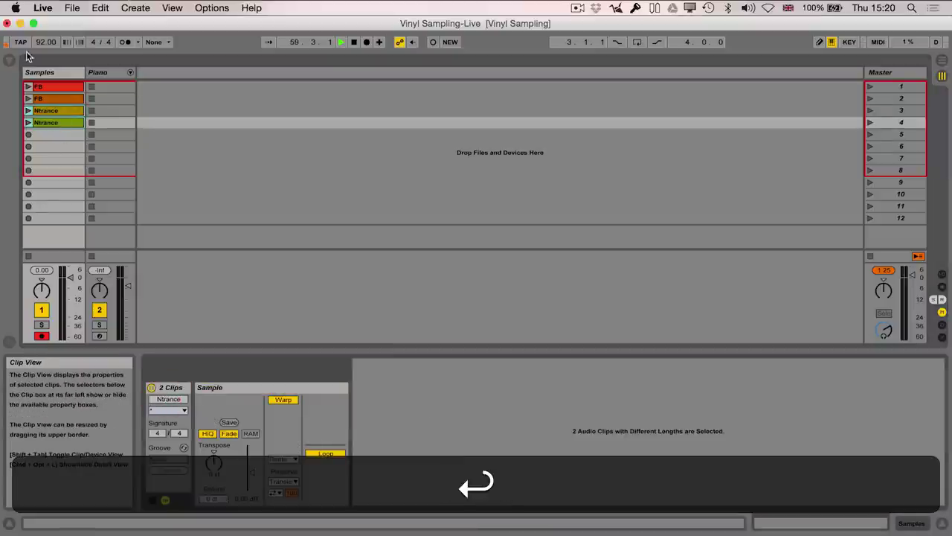
- Colour both FB clips red
click(51, 88)
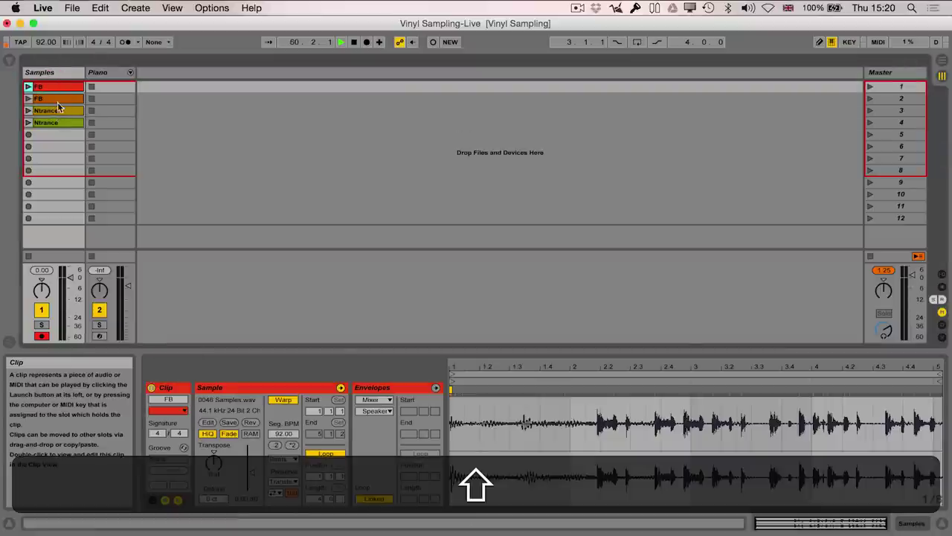
shift+click(57, 104)
right_click(59, 101)
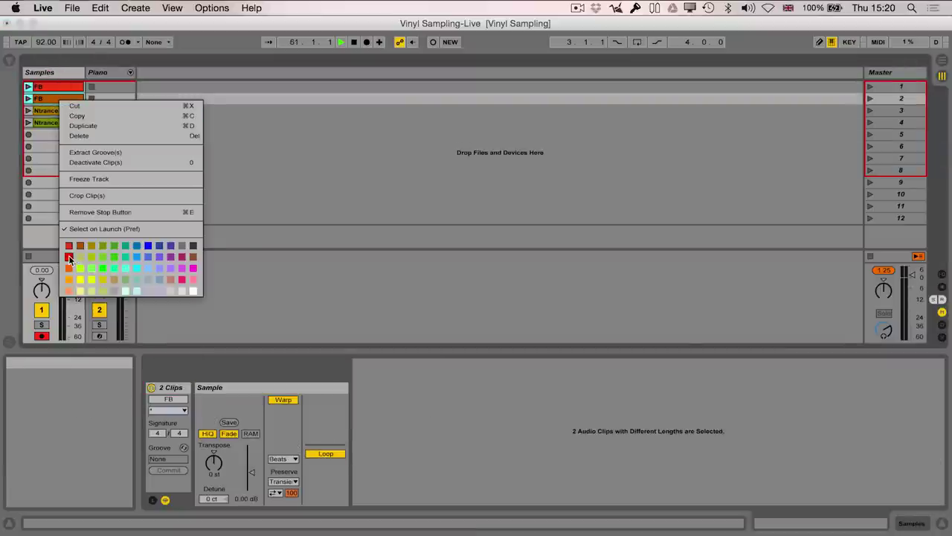
click(69, 256)
- Colour both Ntrance clips lime
click(67, 121)
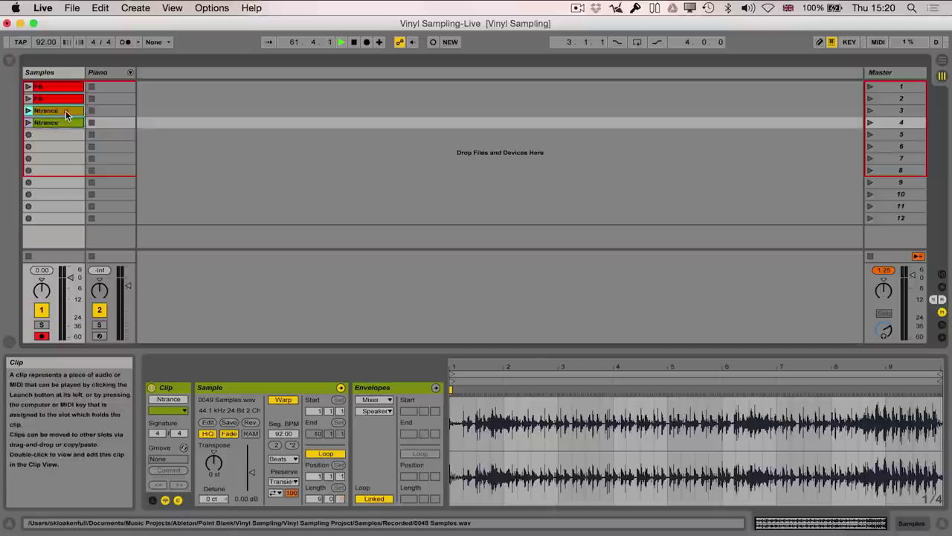
click(65, 110)
shift+click(65, 123)
right_click(65, 123)
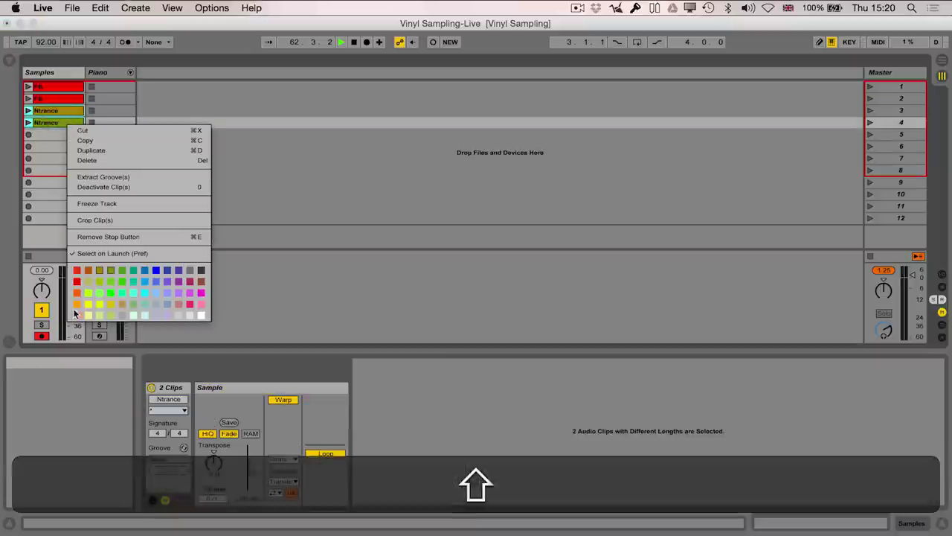
click(85, 297)
click(86, 298)
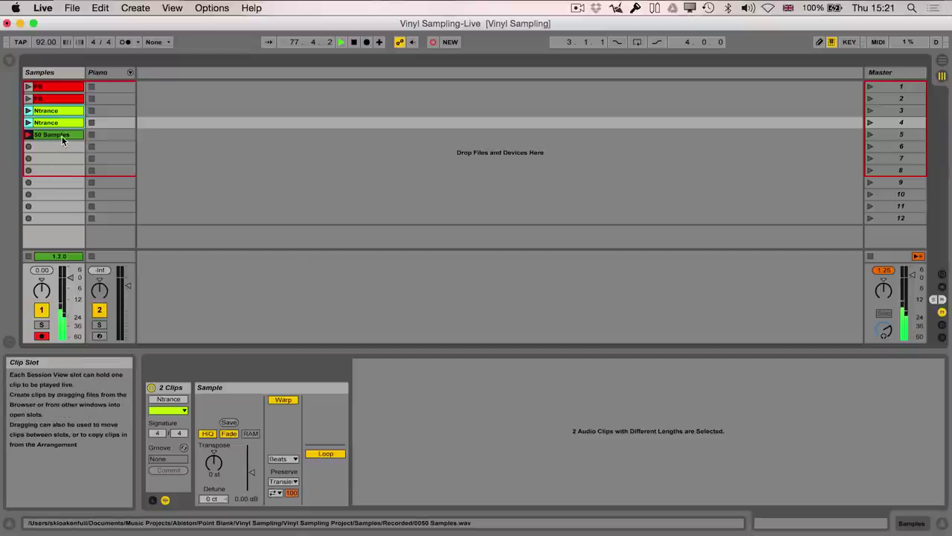
- Colour the 50 and 51 Samples clips cyan and begin renaming them SexEd
click(62, 136)
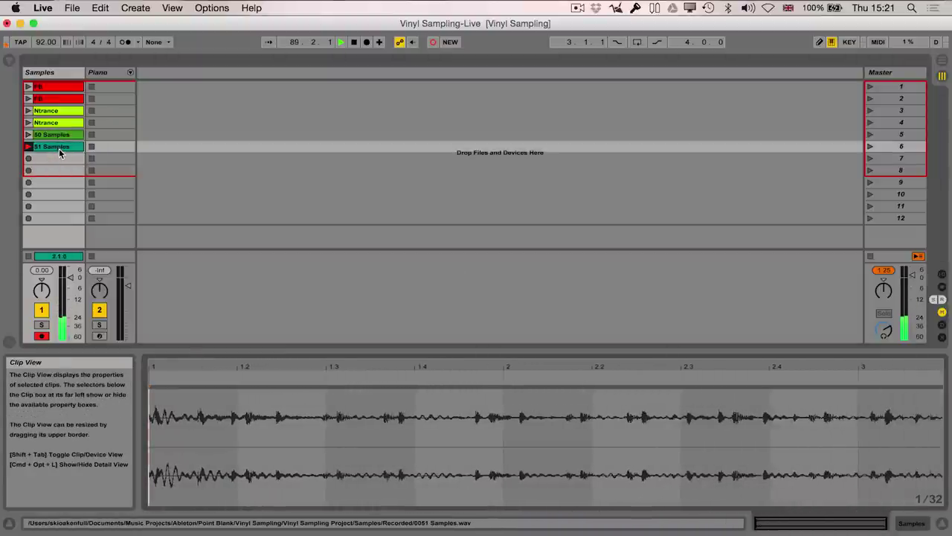
key(minus)
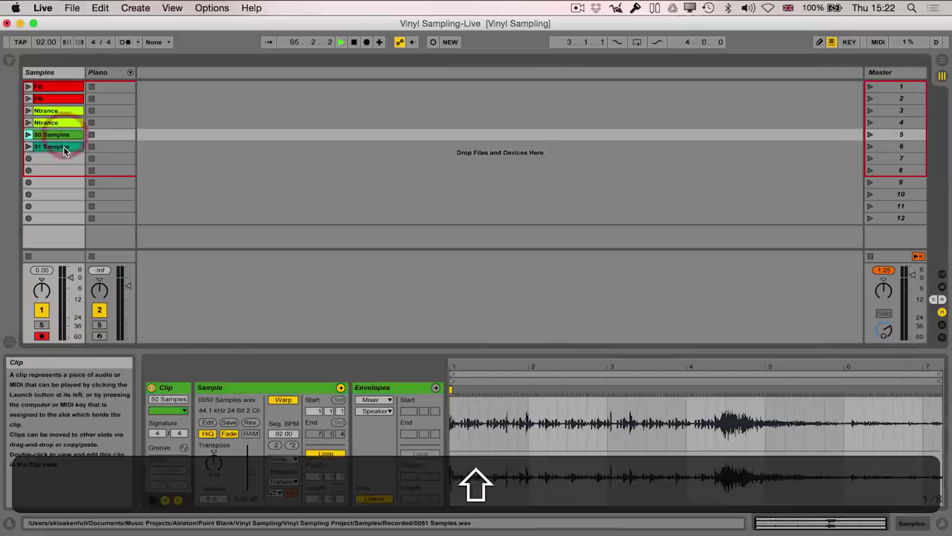
shift+click(64, 134)
right_click(64, 148)
click(133, 318)
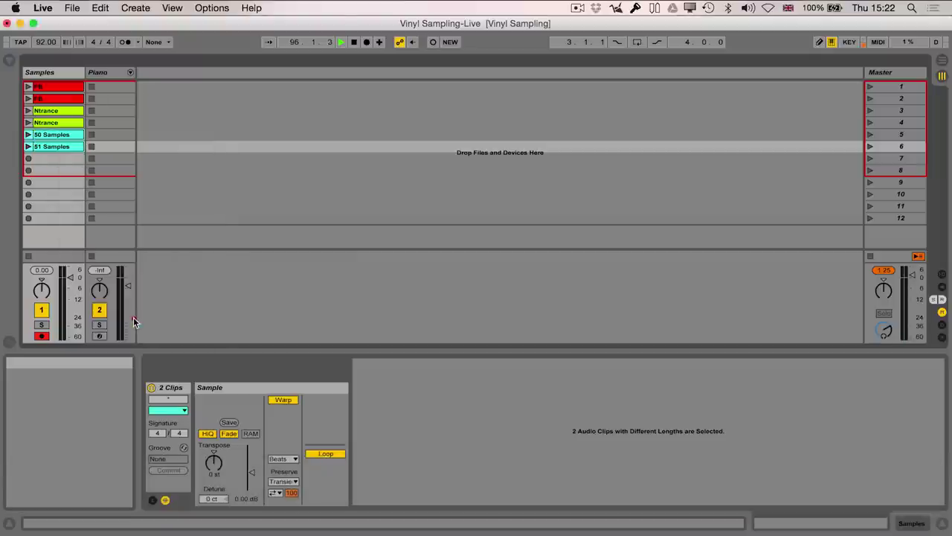
click(161, 400)
text(SE)
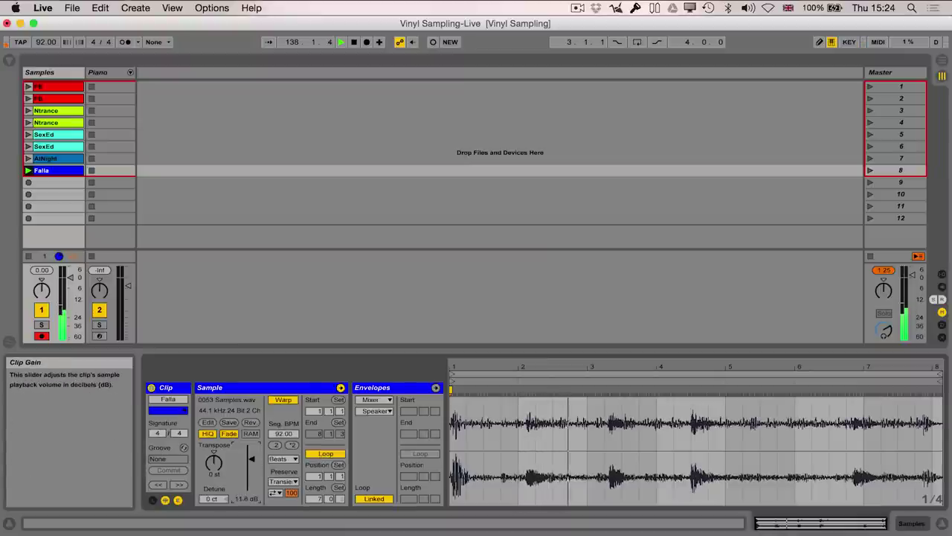
- Raise the Falla clip's gain to 15.2 dB
drag(251, 457, 252, 453)
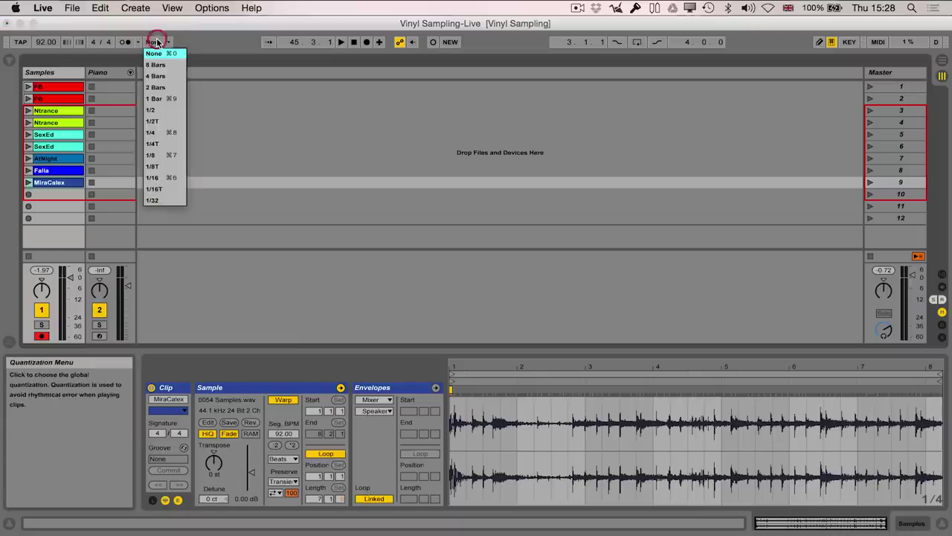
- Set global launch quantization and the recording count-in back to 1 Bar
click(157, 99)
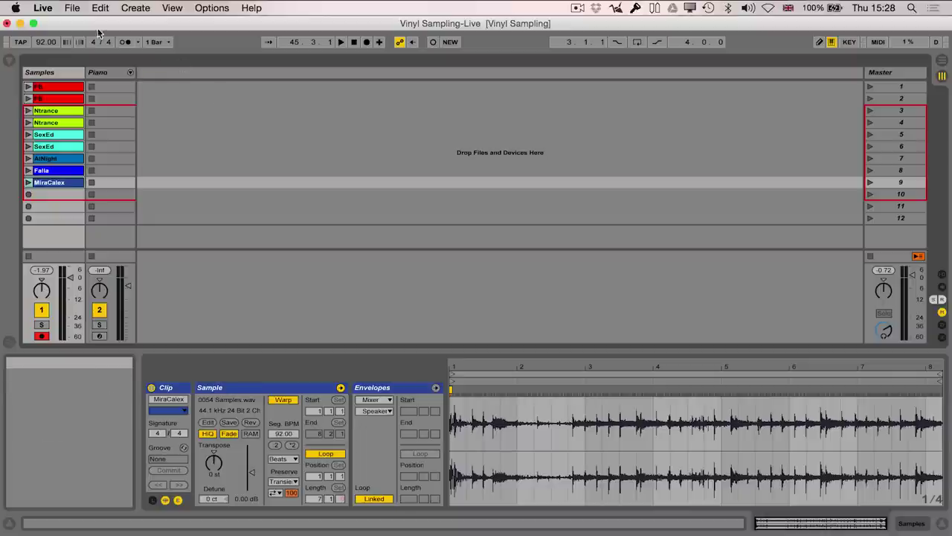
click(42, 8)
click(51, 43)
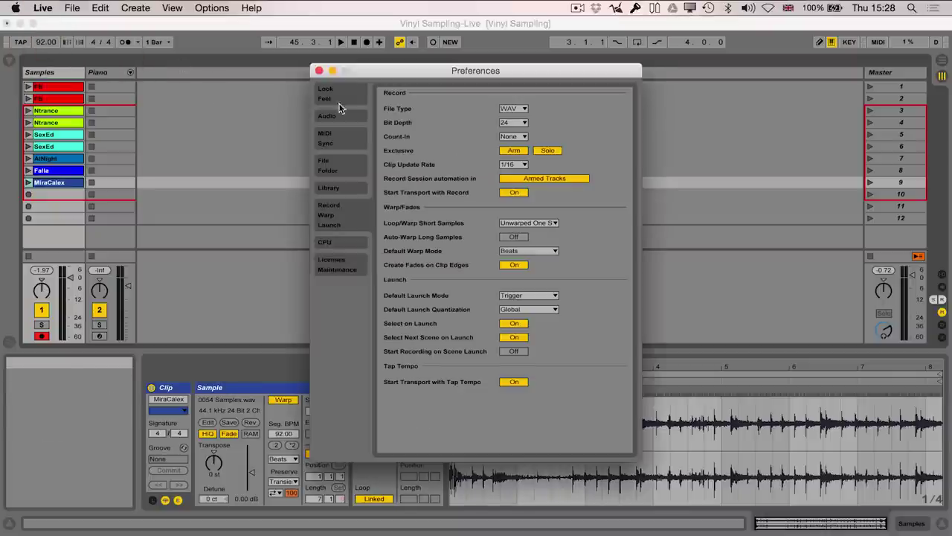
click(513, 137)
click(514, 149)
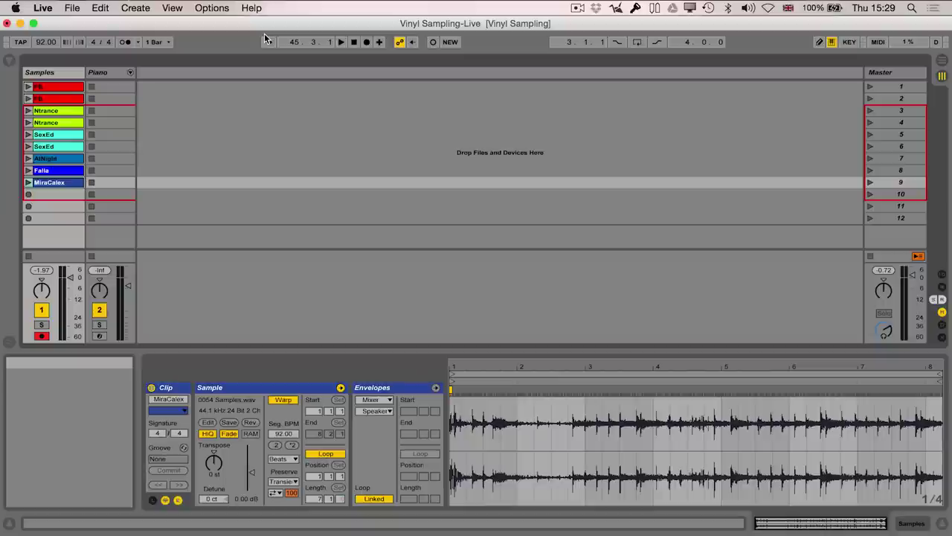
- Insert a MIDI track loaded with a Drum Rack, then launch the first FB clip
key(super+shift+t)
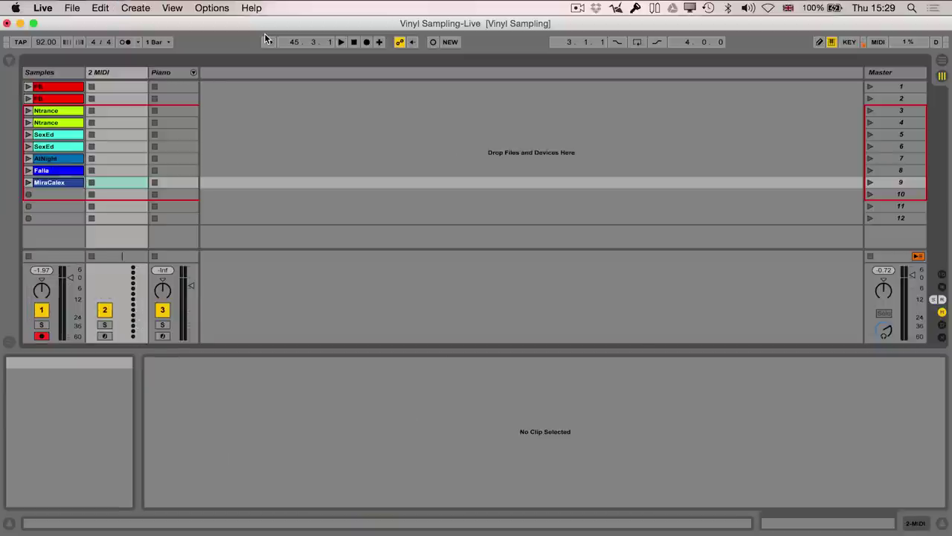
click(6, 63)
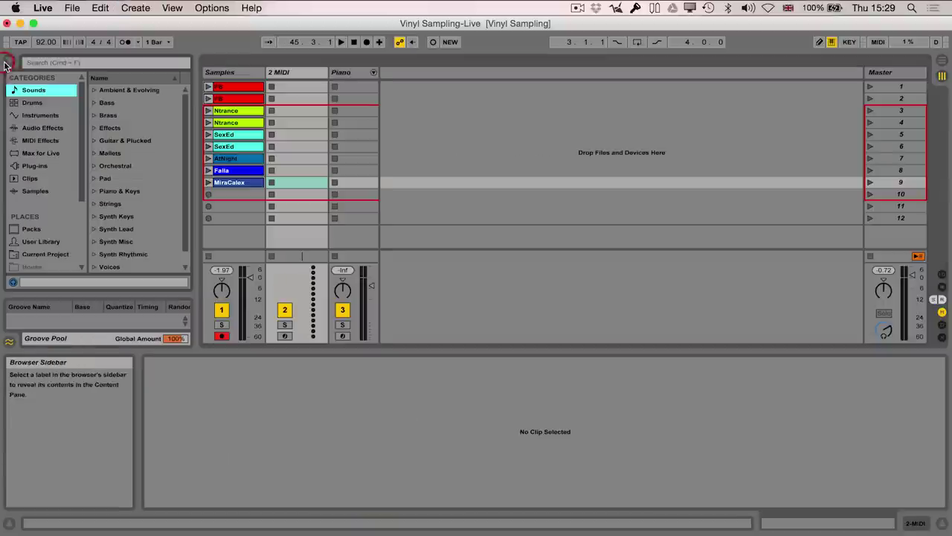
click(25, 118)
click(125, 115)
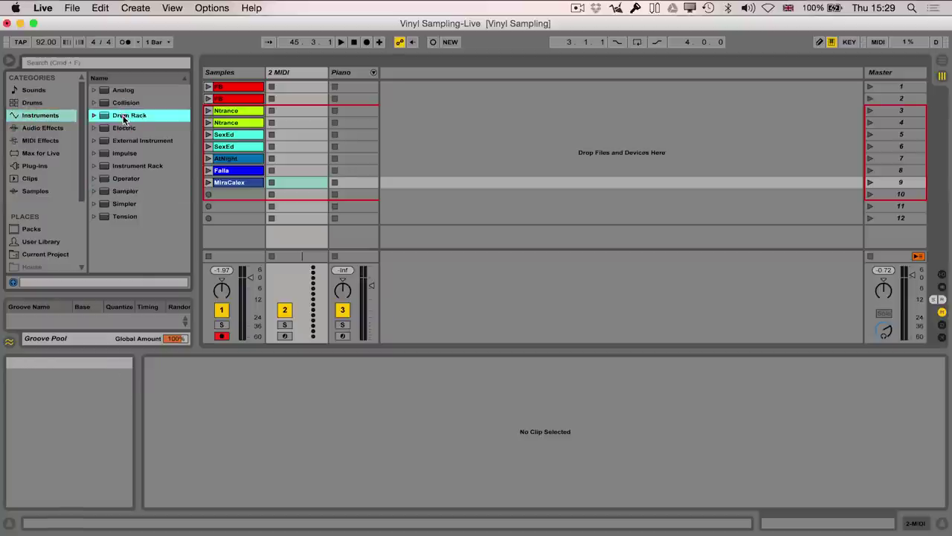
drag(305, 159, 306, 159)
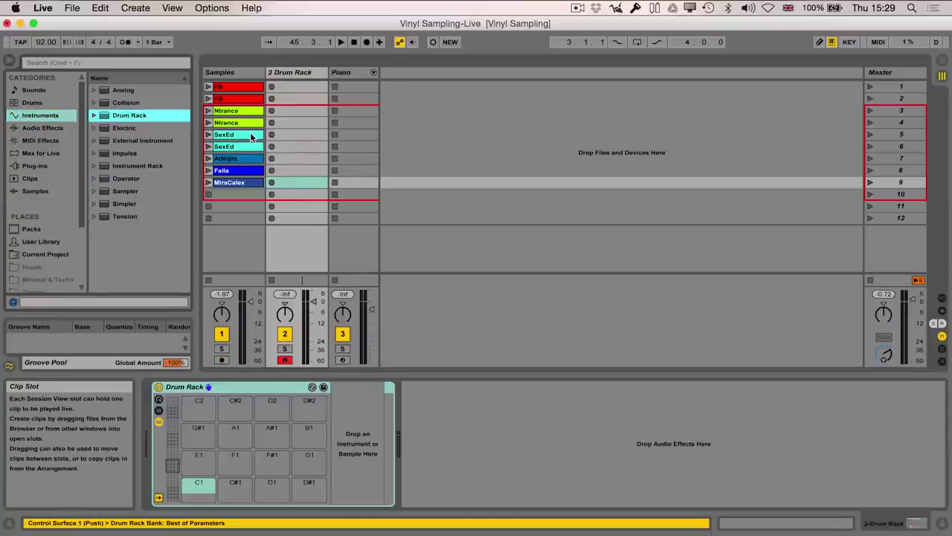
click(207, 86)
click(227, 89)
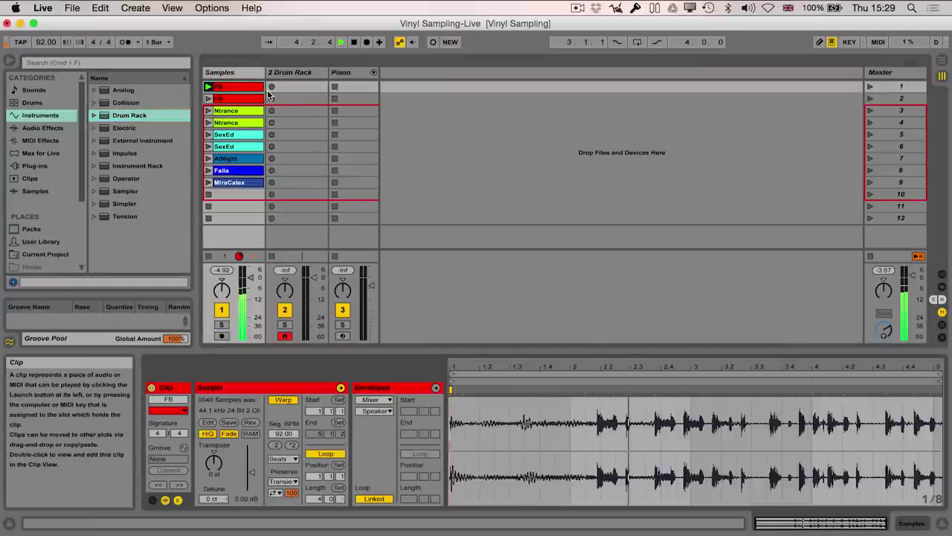
- Lengthen the 0046 Samples pad's release and trim its sample to a short slice near 0:06
click(302, 73)
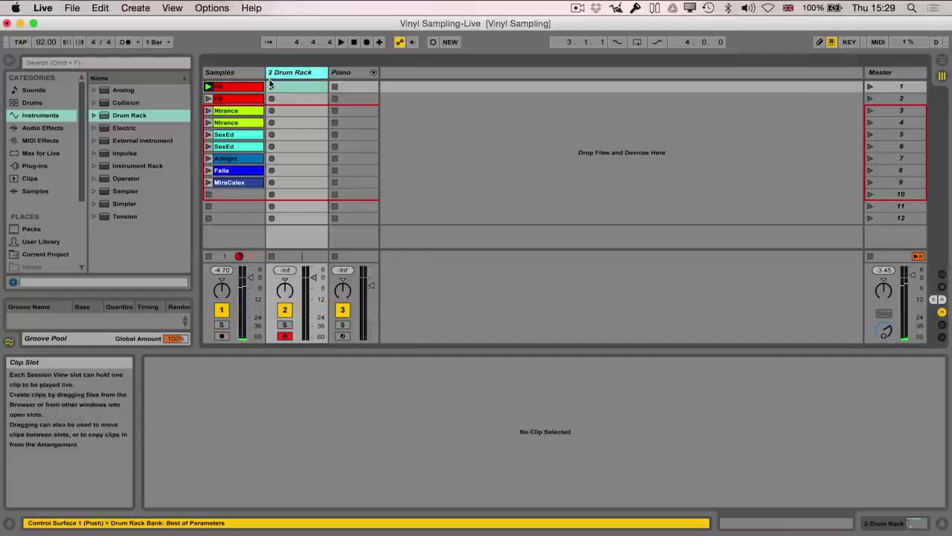
double_click(301, 73)
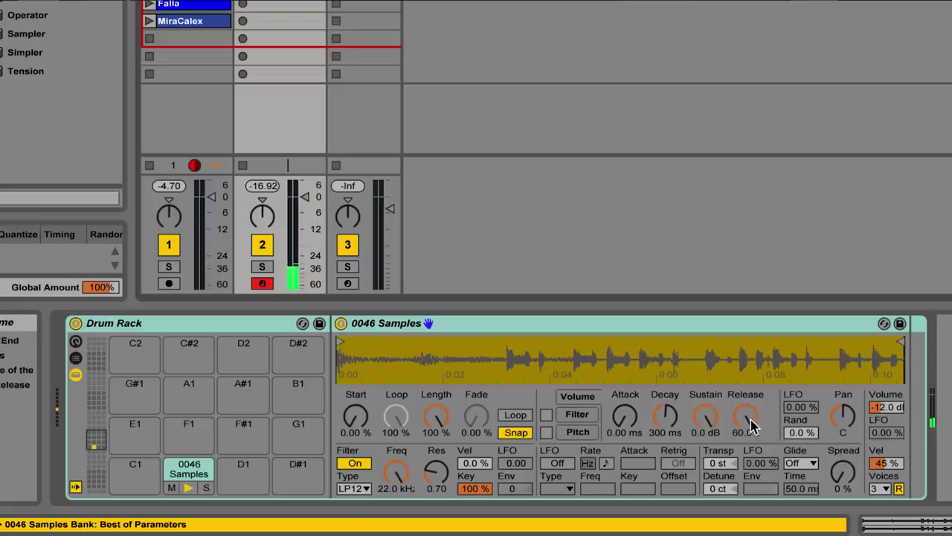
drag(753, 425, 753, 357)
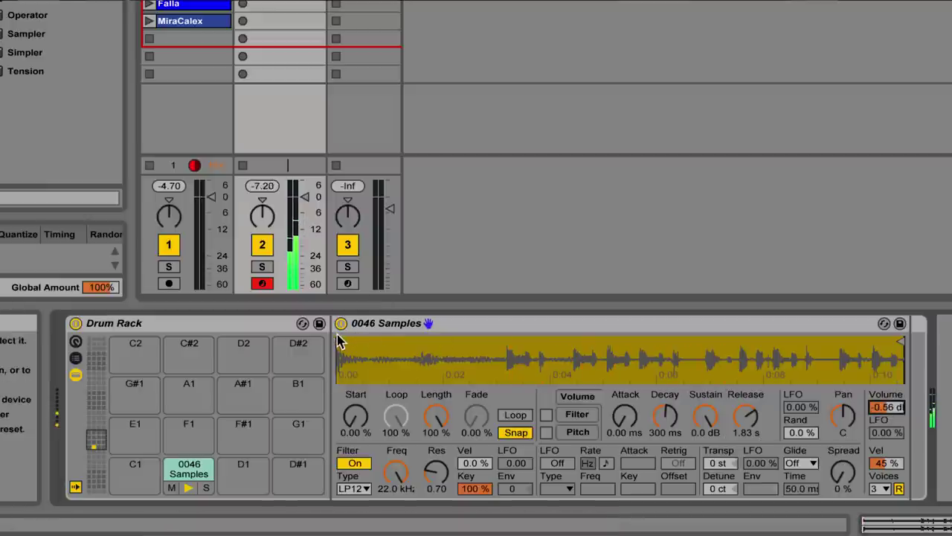
drag(340, 339, 621, 333)
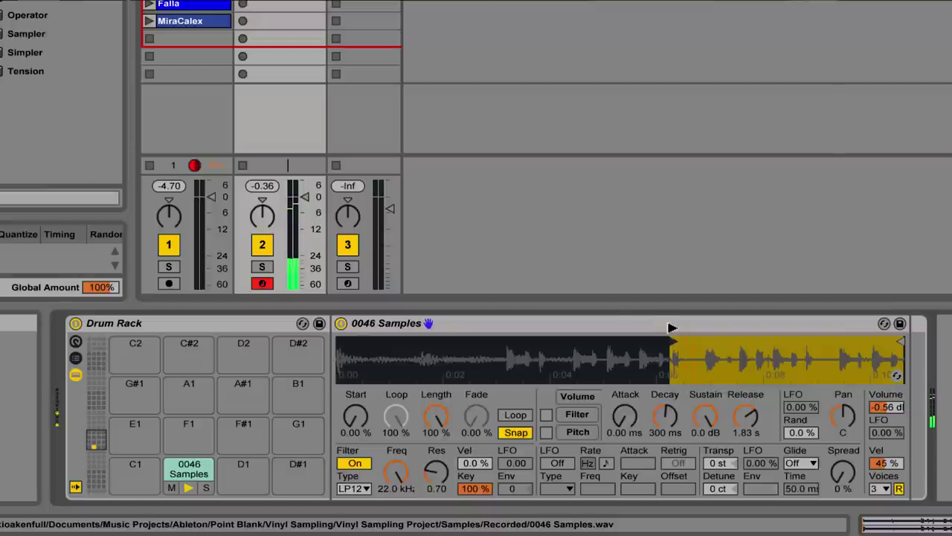
drag(672, 328, 672, 327)
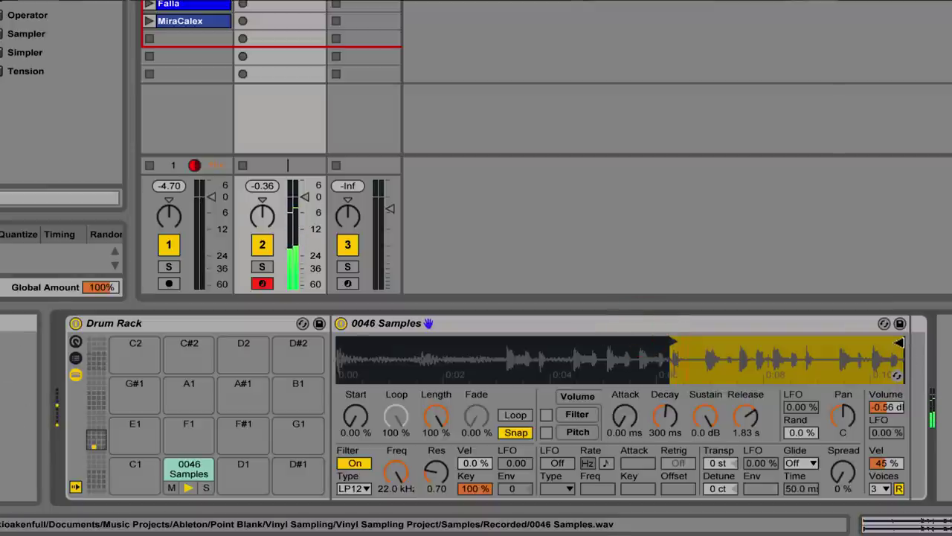
mouse_move(897, 343)
mouse_down()
mouse_move(712, 350)
mouse_move(692, 359)
mouse_move(692, 402)
mouse_up()
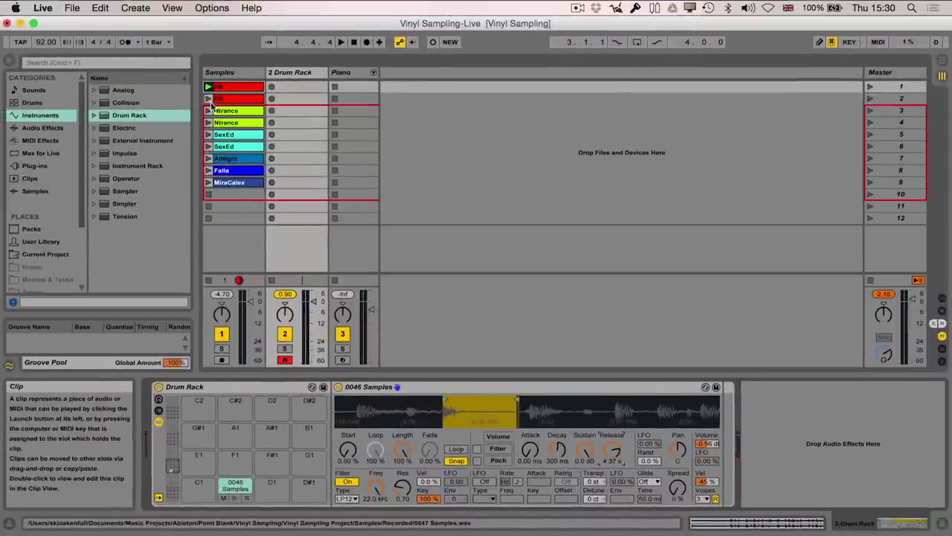
- Play the Ntrance clips and load the recording onto Drum Rack pad C1 as 0049 Samples
click(208, 110)
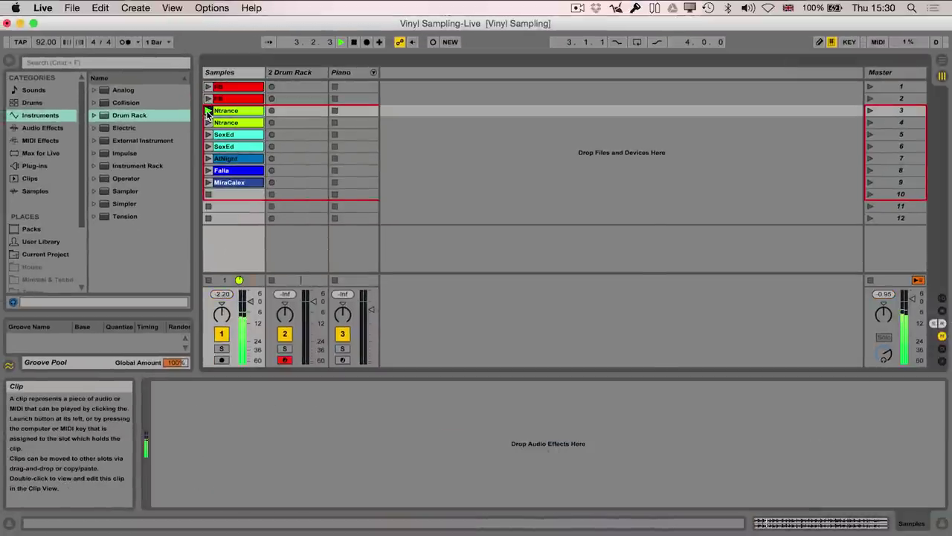
click(208, 123)
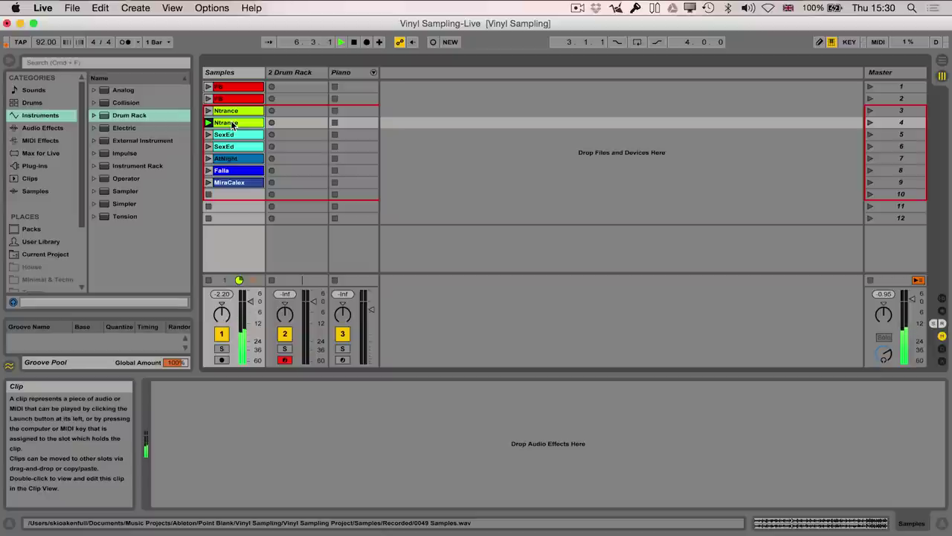
click(309, 75)
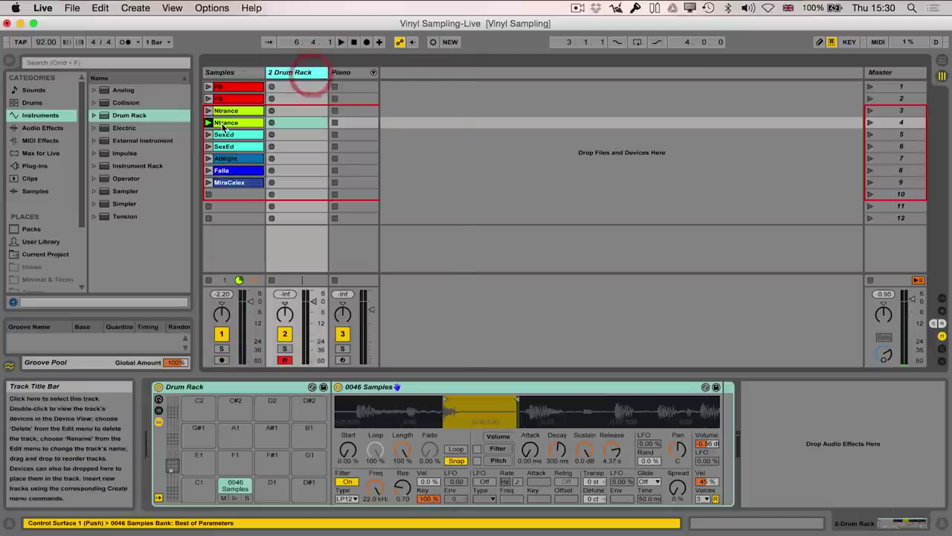
click(225, 123)
click(296, 72)
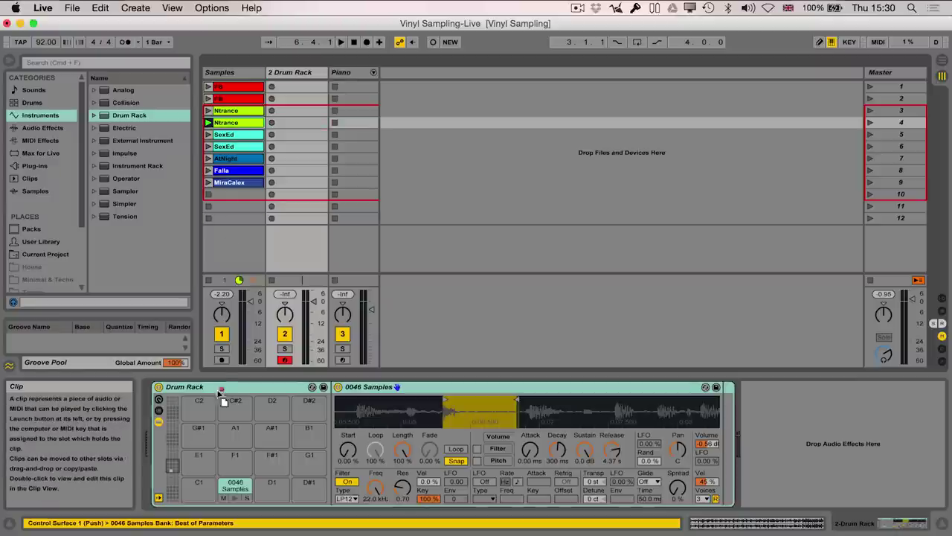
drag(218, 500, 200, 490)
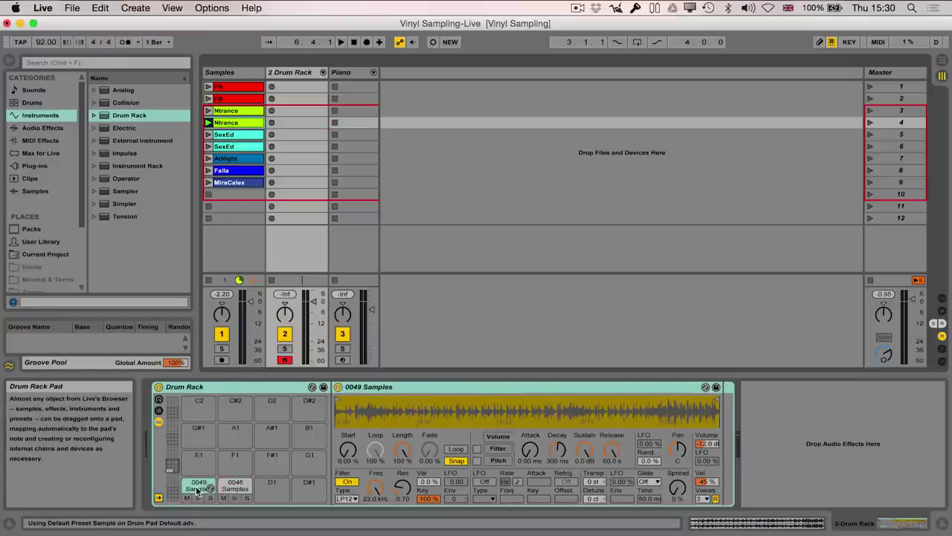
click(195, 487)
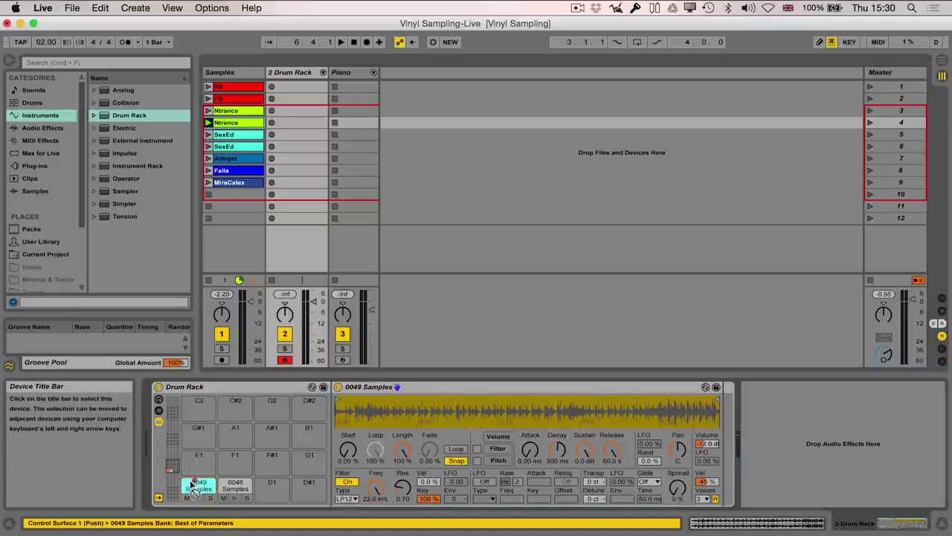
- Copy the 0049 Samples pad onto E1 and zoom into C1's waveform
drag(192, 471, 195, 465)
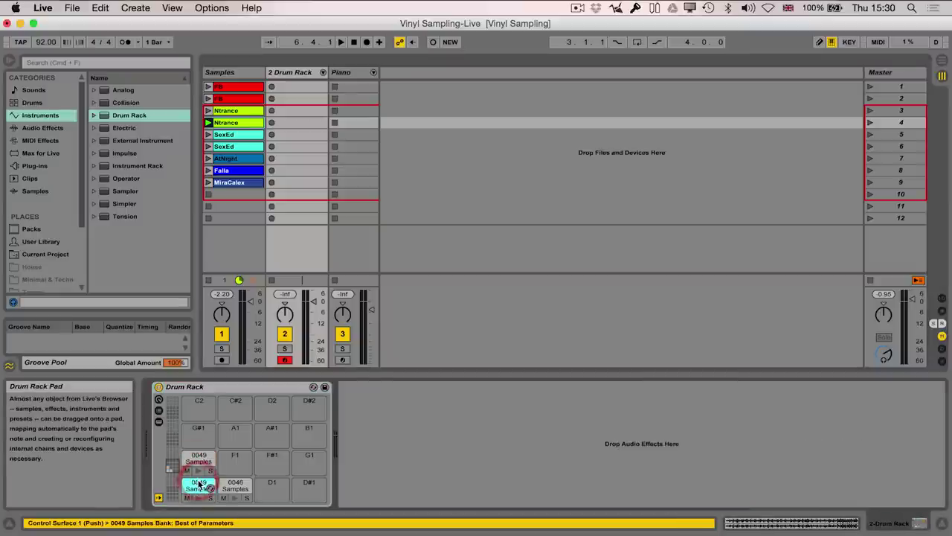
click(199, 482)
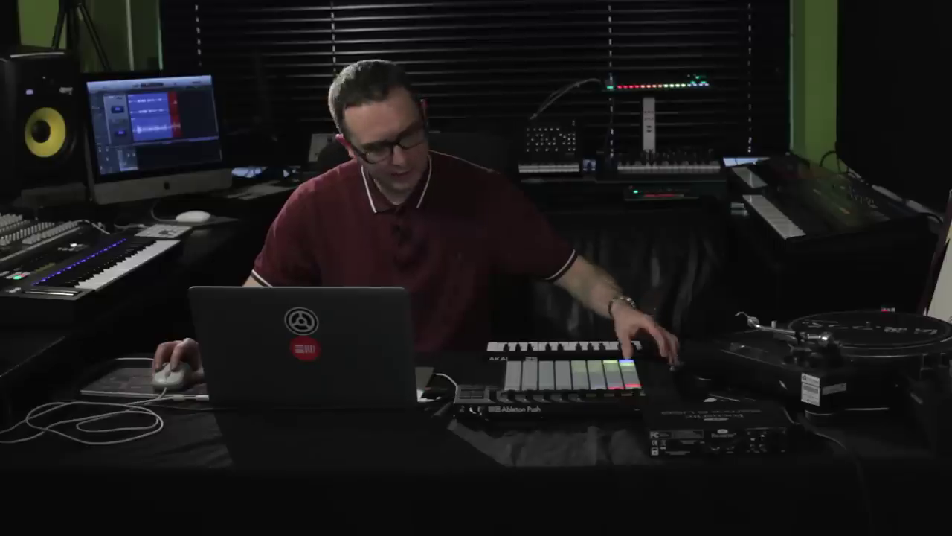
drag(371, 427, 611, 417)
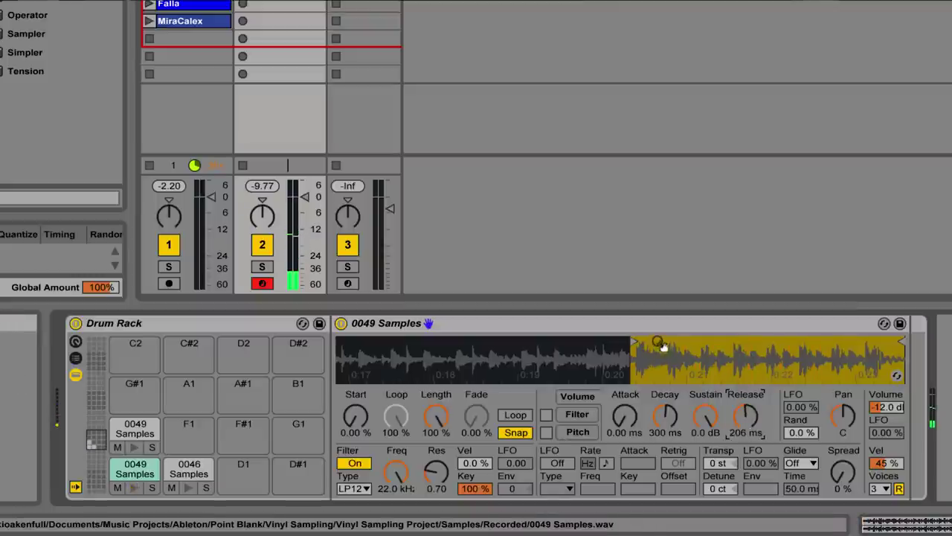
- Trim the C1 sample by moving its start later and its end earlier
mouse_move(659, 344)
mouse_down()
mouse_move(655, 334)
mouse_move(773, 341)
mouse_move(730, 342)
mouse_up()
mouse_move(900, 341)
mouse_down()
mouse_move(558, 360)
mouse_move(586, 344)
mouse_up()
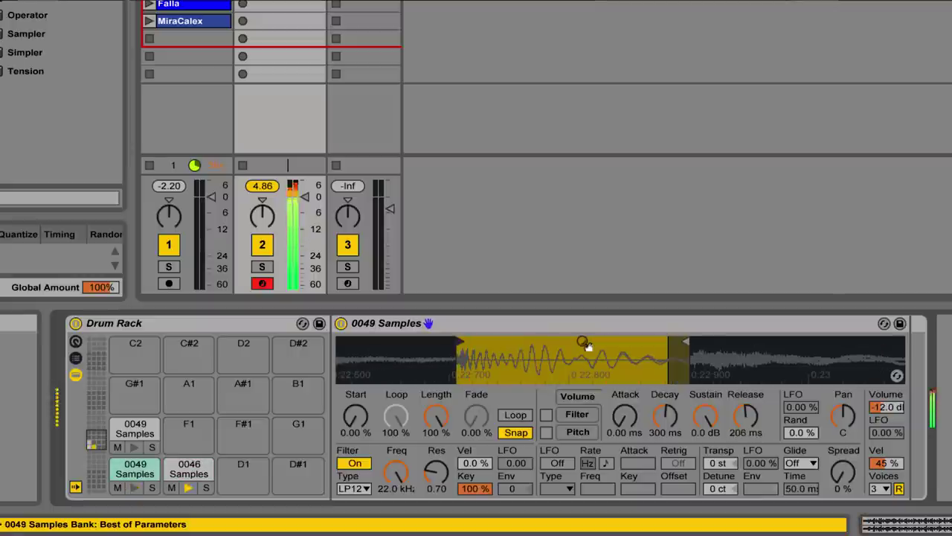
drag(460, 359, 456, 335)
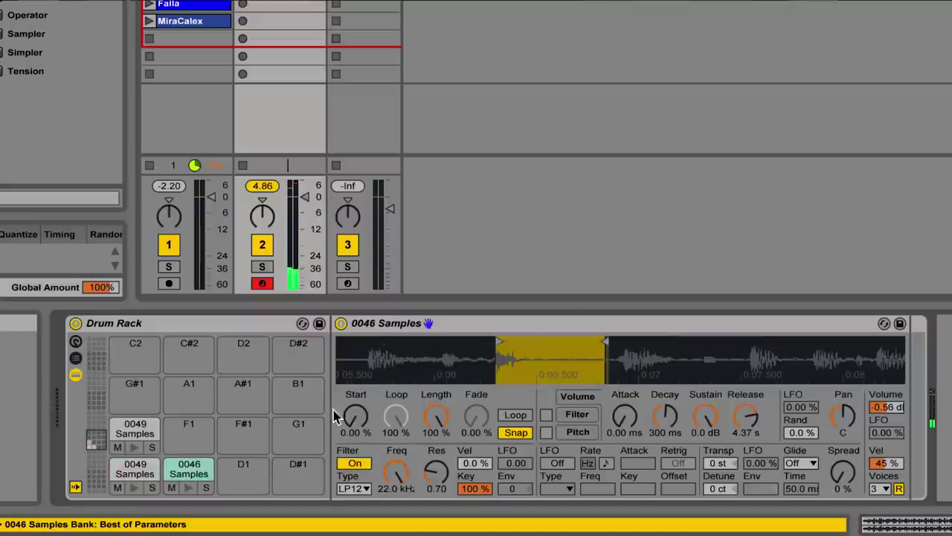
- Limit the E1 sample to a short opening section and lower it to -12 dB
click(119, 439)
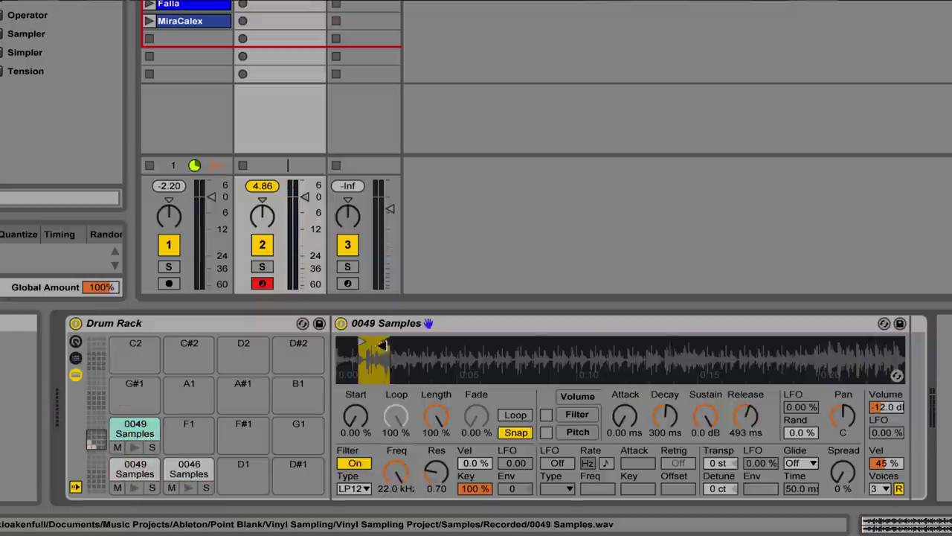
mouse_move(542, 365)
mouse_down()
mouse_move(542, 349)
mouse_move(543, 365)
mouse_up()
drag(891, 413, 891, 421)
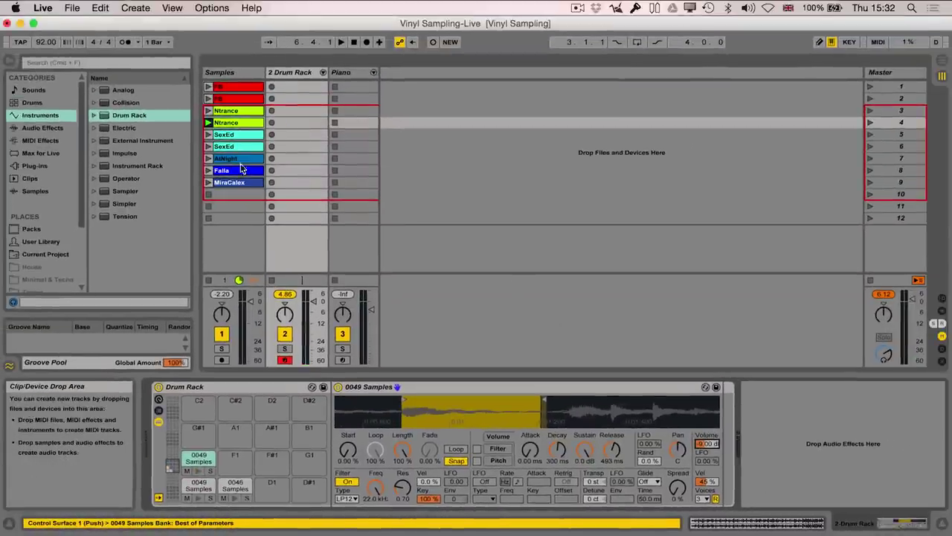
- Play the SexEd clip and load it onto Drum Rack pad F1 as 0050 Samples
click(208, 135)
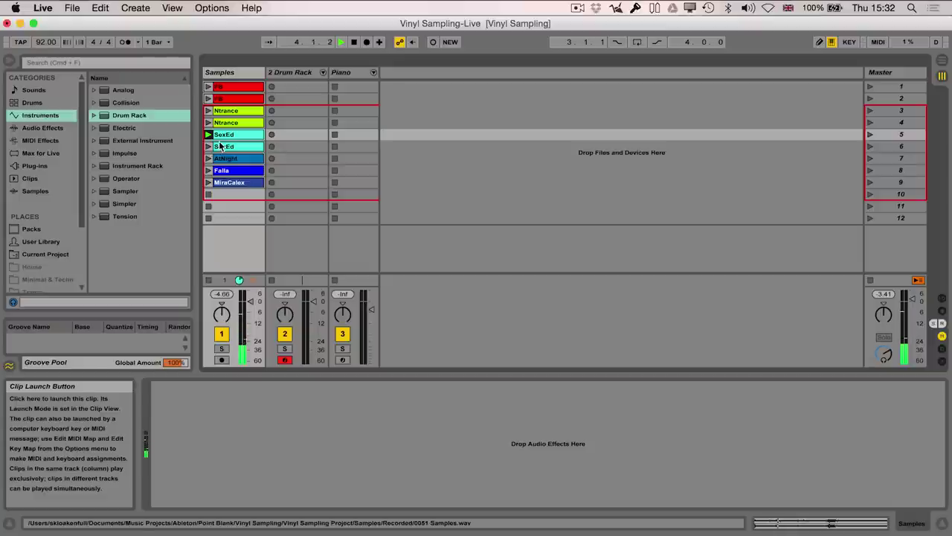
click(297, 74)
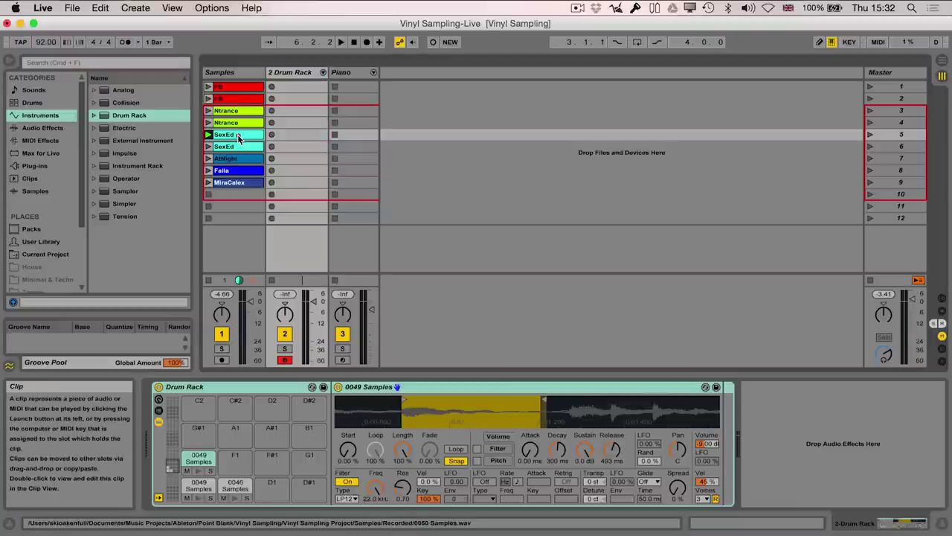
drag(238, 133, 233, 426)
drag(235, 463, 236, 462)
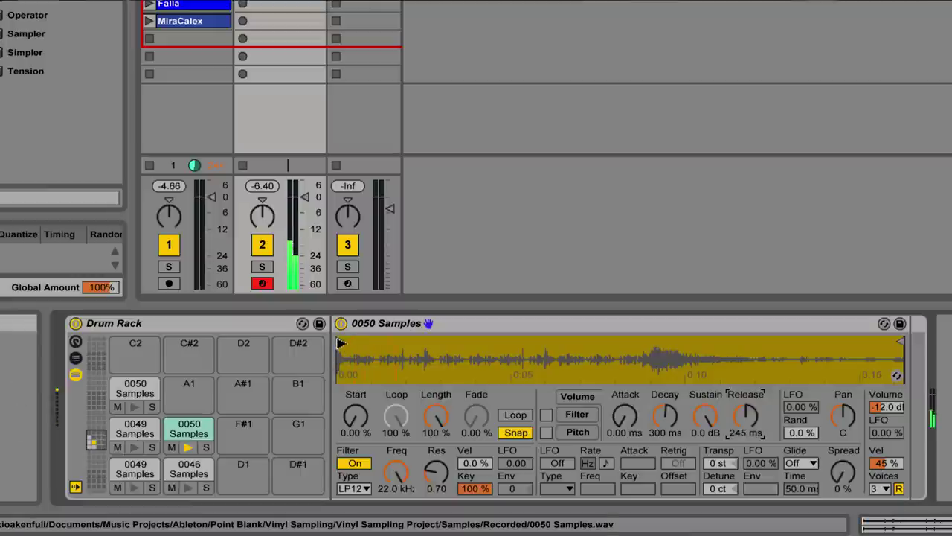
- Zoom into the 0050 Samples waveform and move the G#1 pad's start marker later
drag(340, 342, 500, 344)
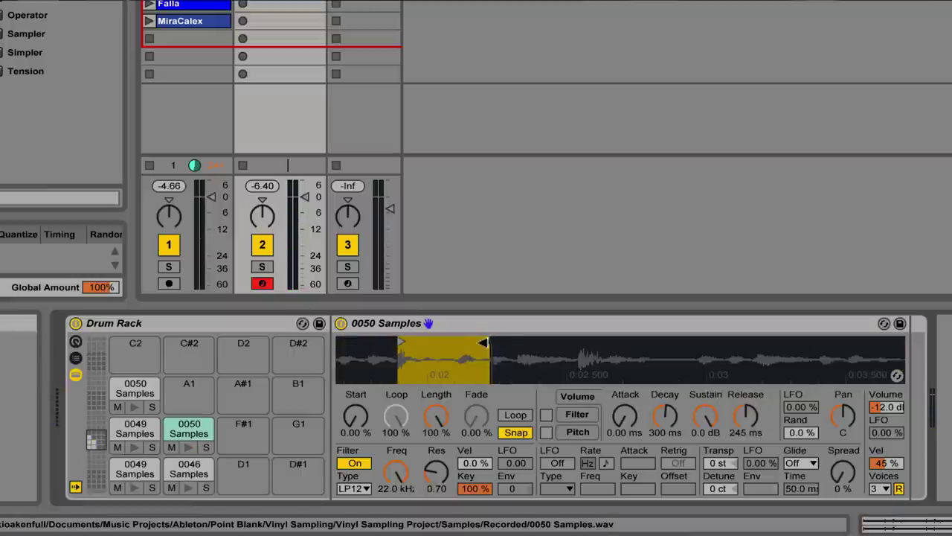
mouse_move(447, 357)
mouse_down()
mouse_move(572, 361)
mouse_move(571, 348)
mouse_up()
drag(503, 355, 533, 396)
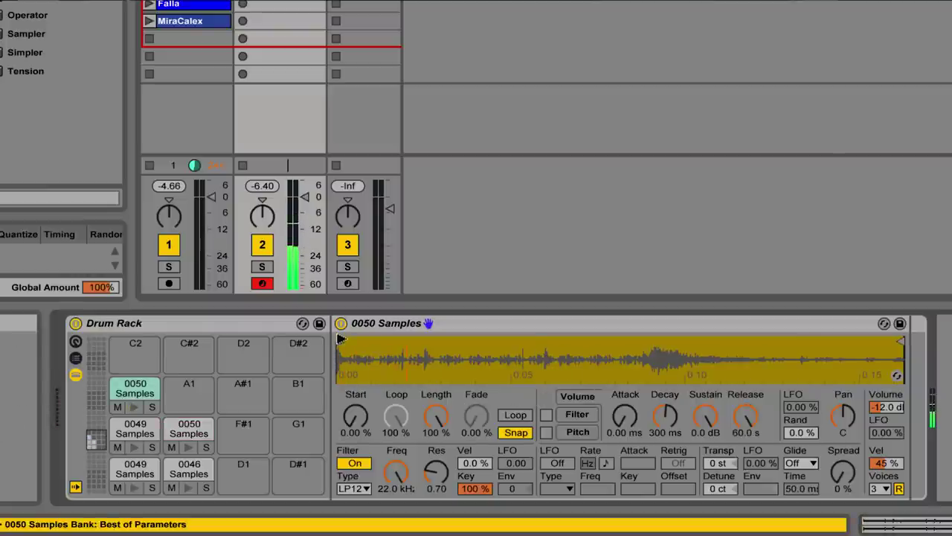
drag(341, 339, 640, 341)
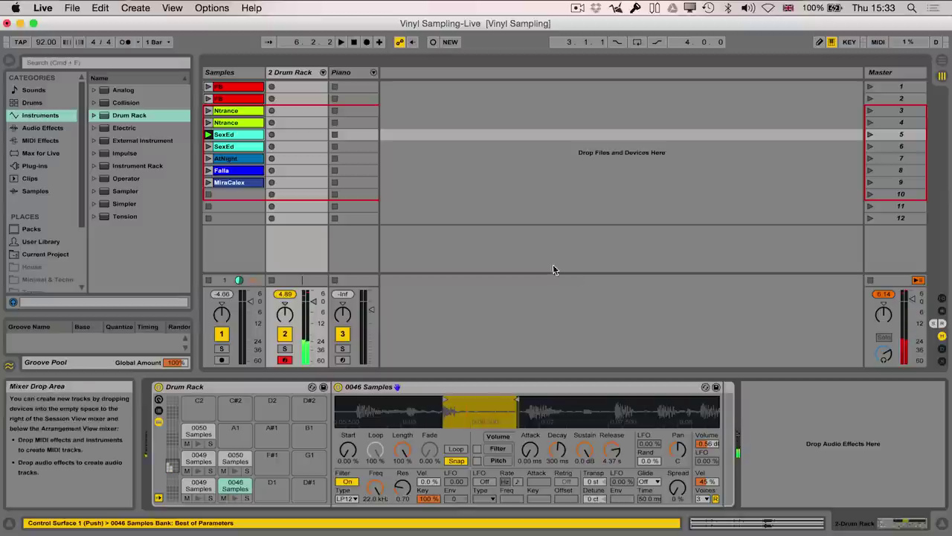
- Turn off Warp on the Ntrance clip and trim it to roughly 0:03.9–0:05.6
click(209, 111)
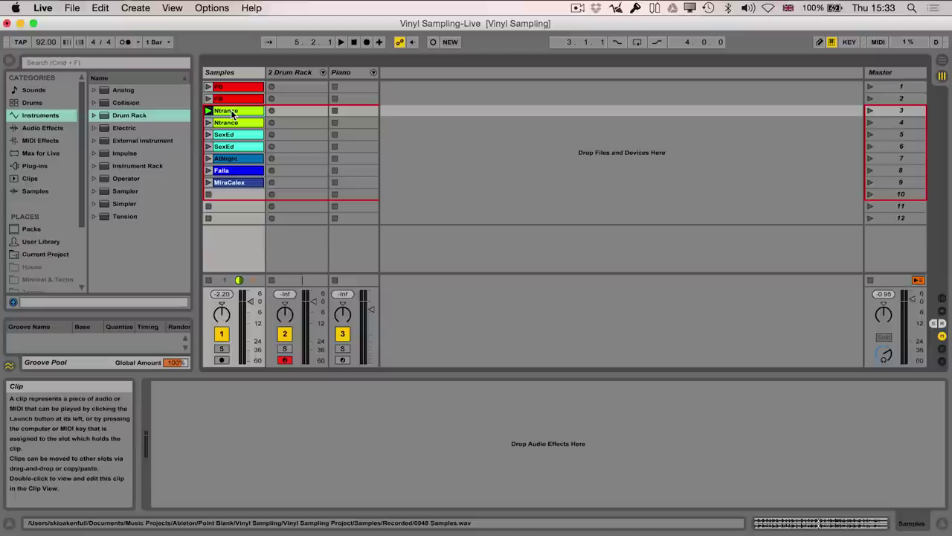
double_click(232, 112)
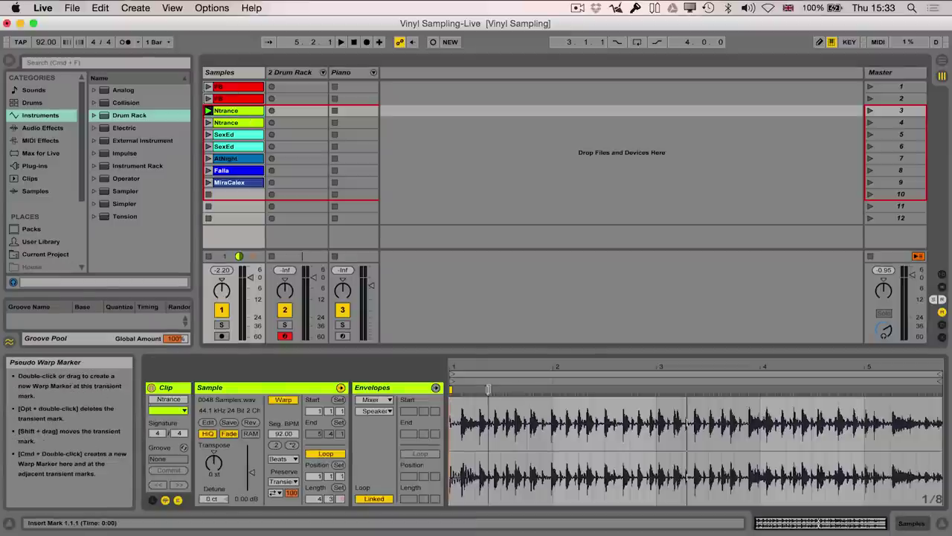
key(space)
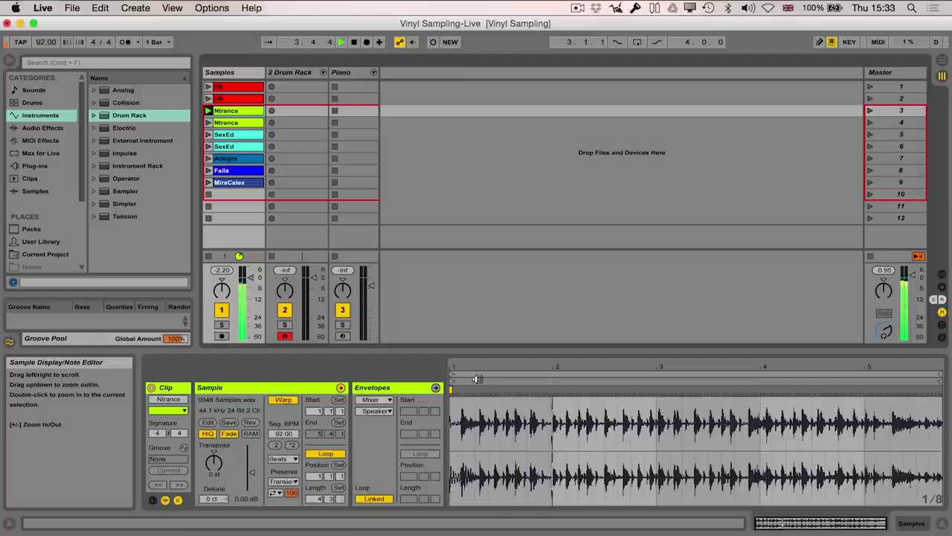
key(space)
click(282, 400)
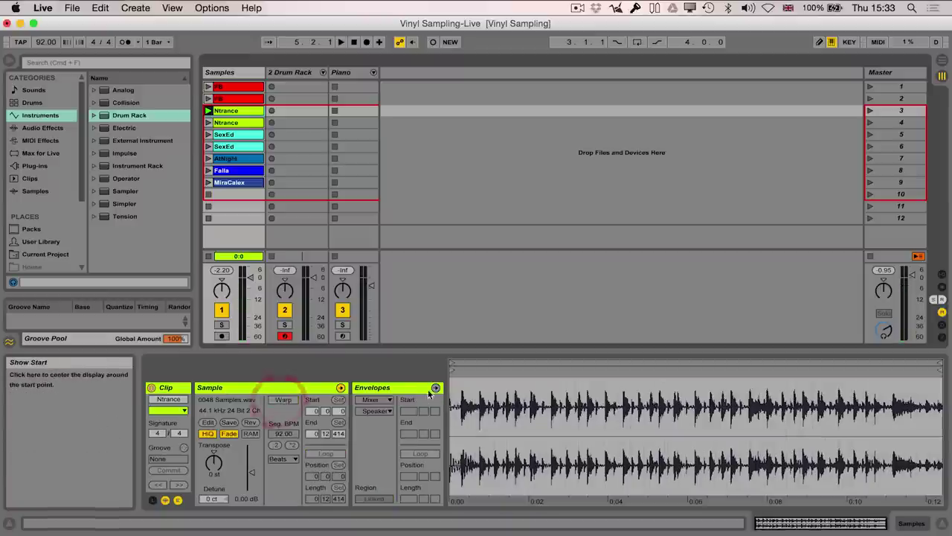
drag(451, 367, 606, 370)
click(208, 110)
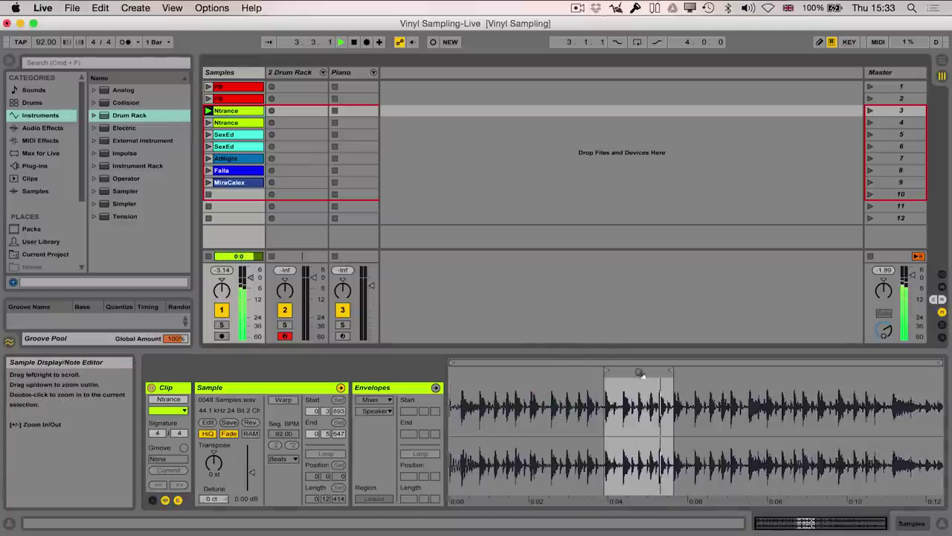
drag(669, 380, 676, 368)
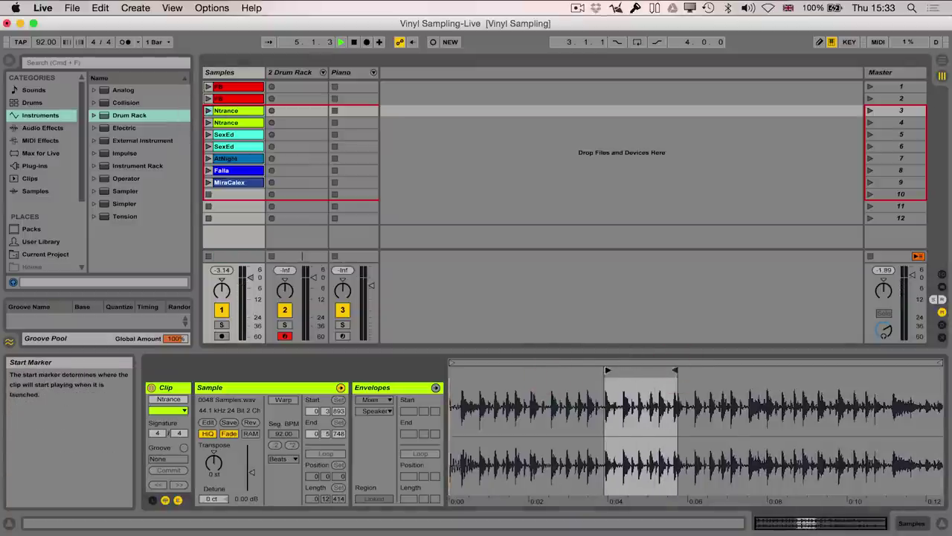
- Re-enable Warp and set the clip's first hit as 1.1.1
right_click(606, 369)
click(591, 390)
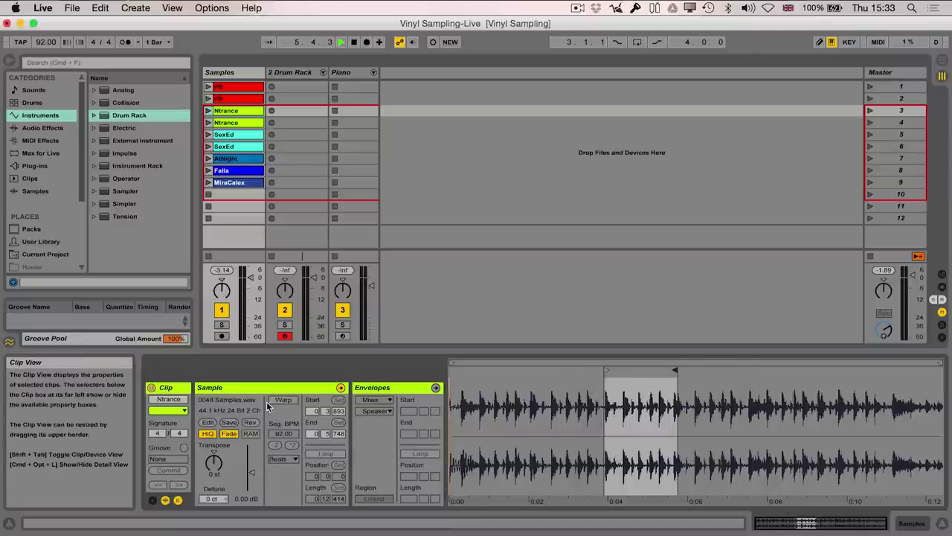
click(281, 401)
drag(606, 369, 595, 398)
right_click(573, 390)
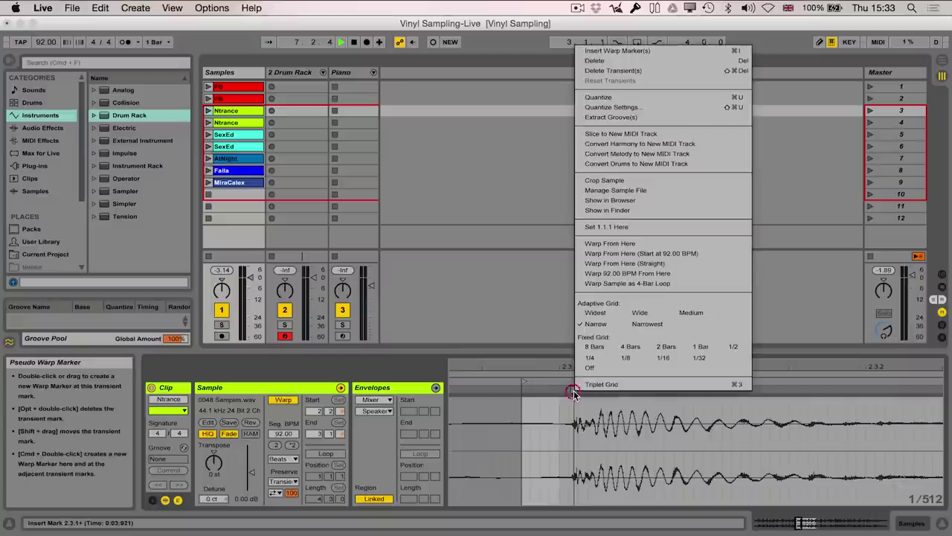
click(603, 227)
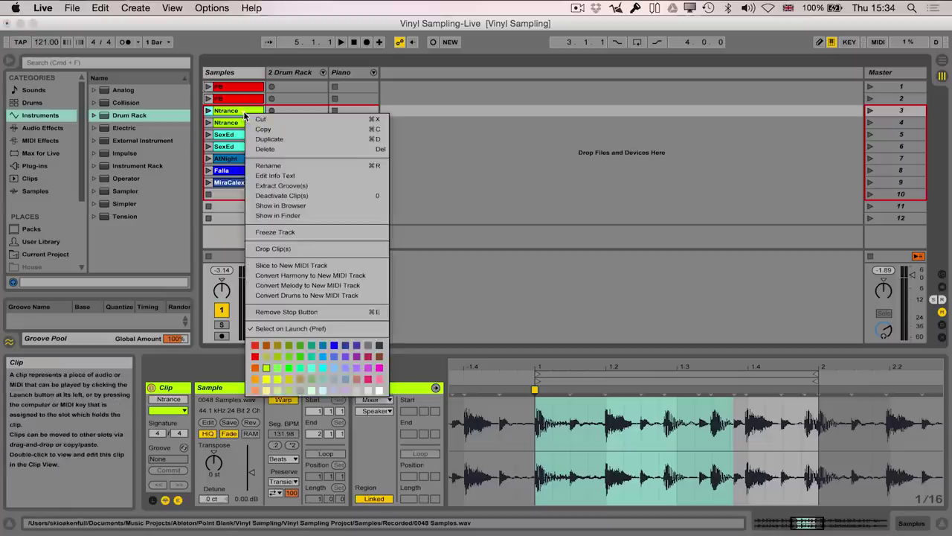
- Slice the Ntrance clip to a new MIDI track using 12 transient slices
click(287, 266)
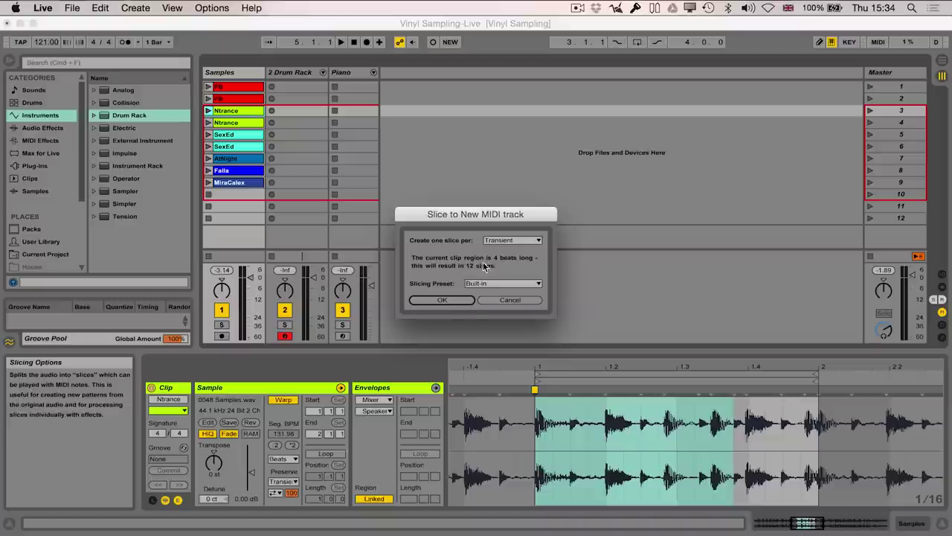
click(455, 300)
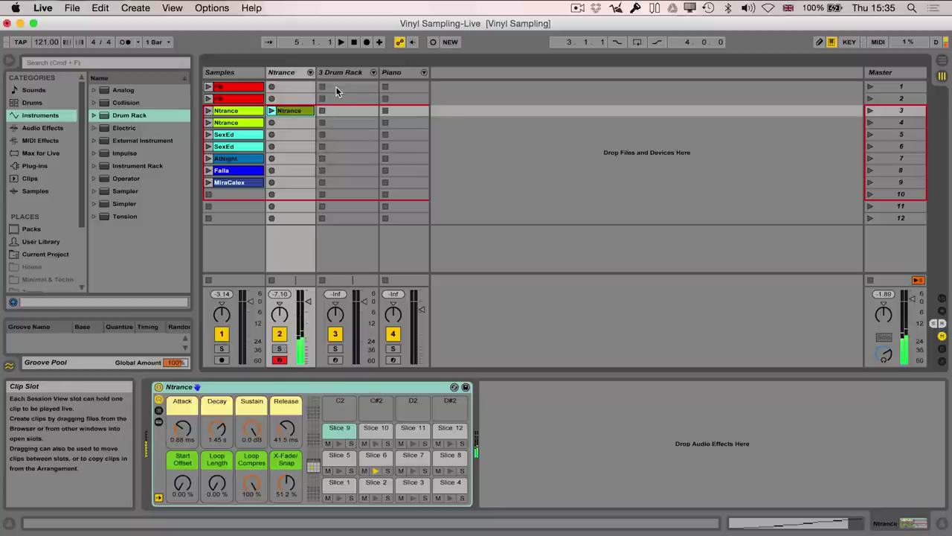
- Copy Slice 6 to pad F#1 and Slice 9 to pad D1 of the 3 Drum Rack, then arm the track
click(372, 462)
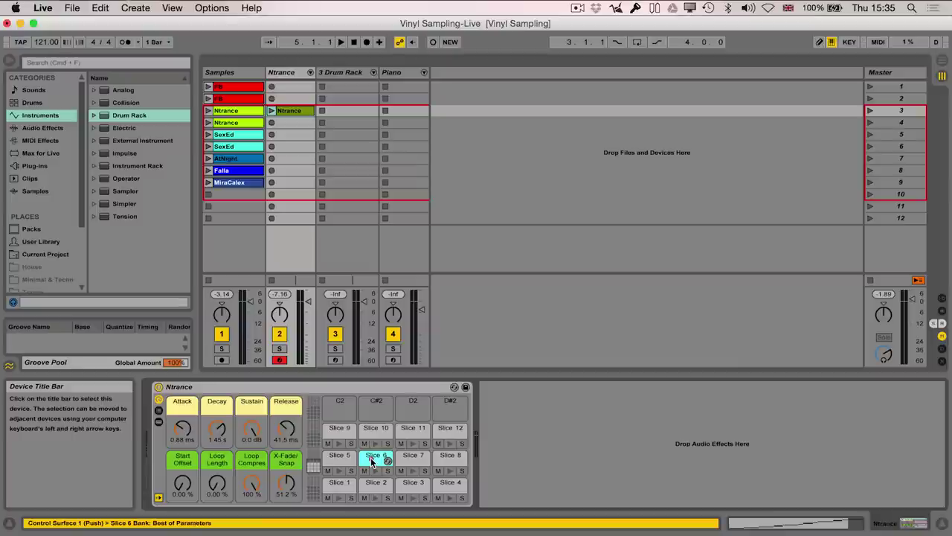
click(344, 88)
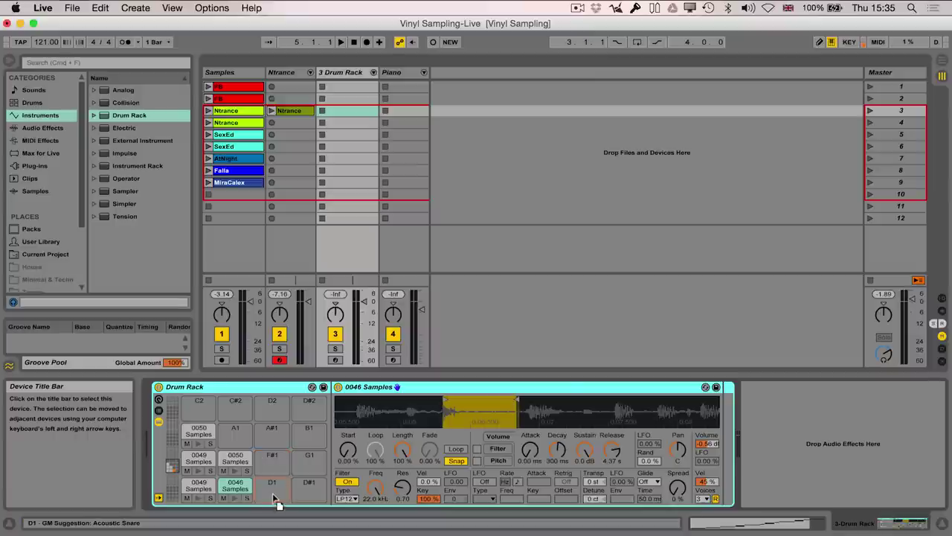
drag(274, 480, 274, 465)
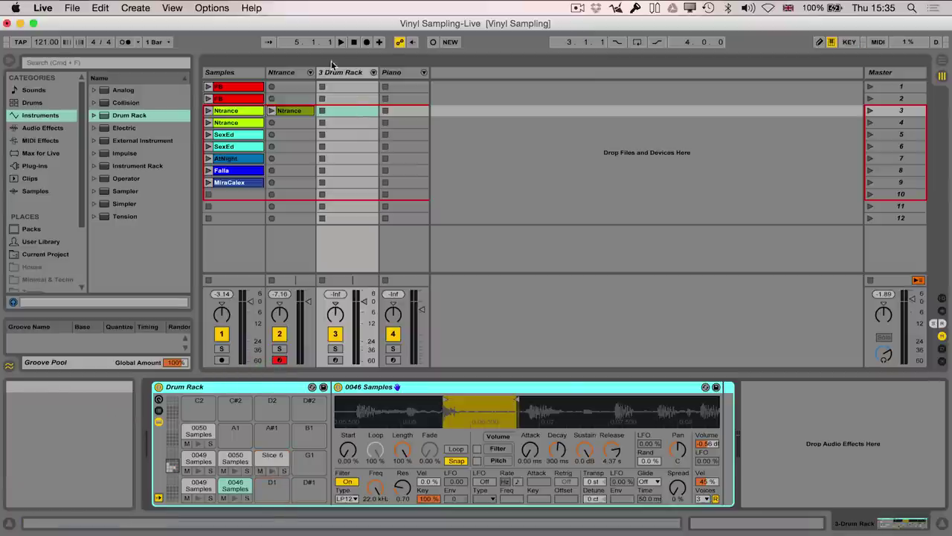
click(289, 73)
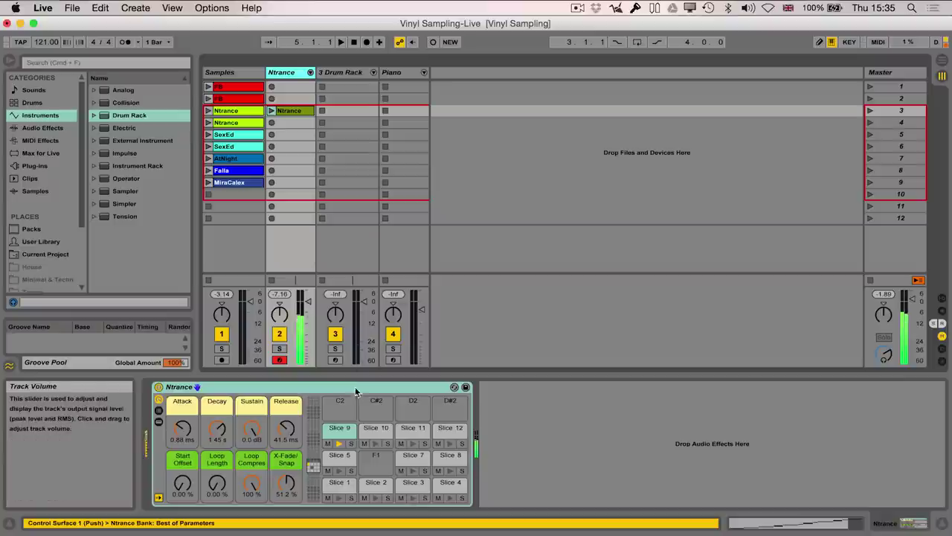
click(339, 428)
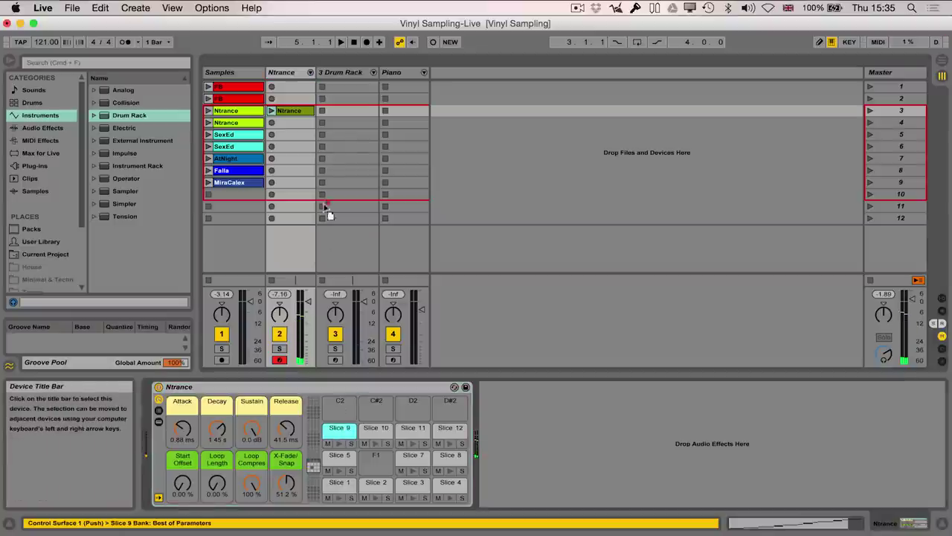
click(339, 144)
drag(285, 487, 286, 485)
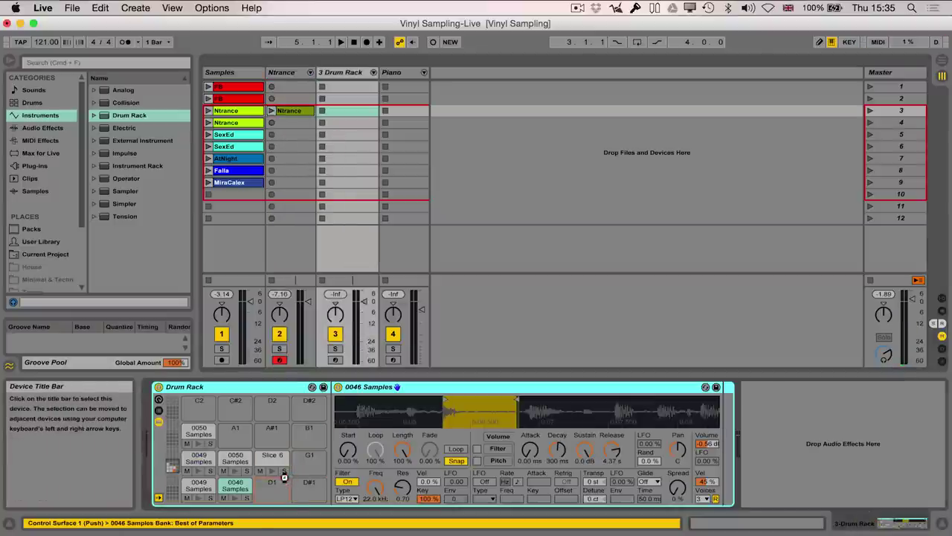
click(339, 360)
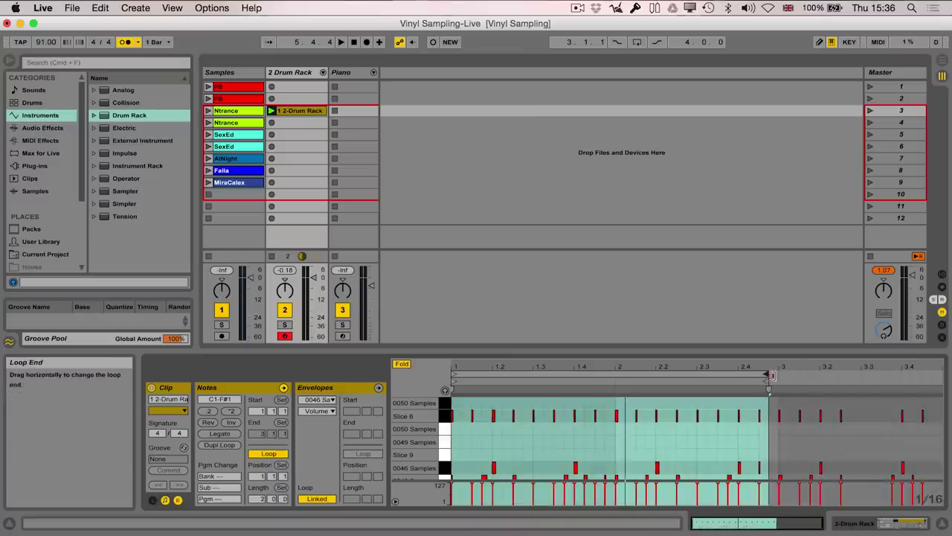
- Play the recorded drum clip and make the MIDI note editor much taller
key(space)
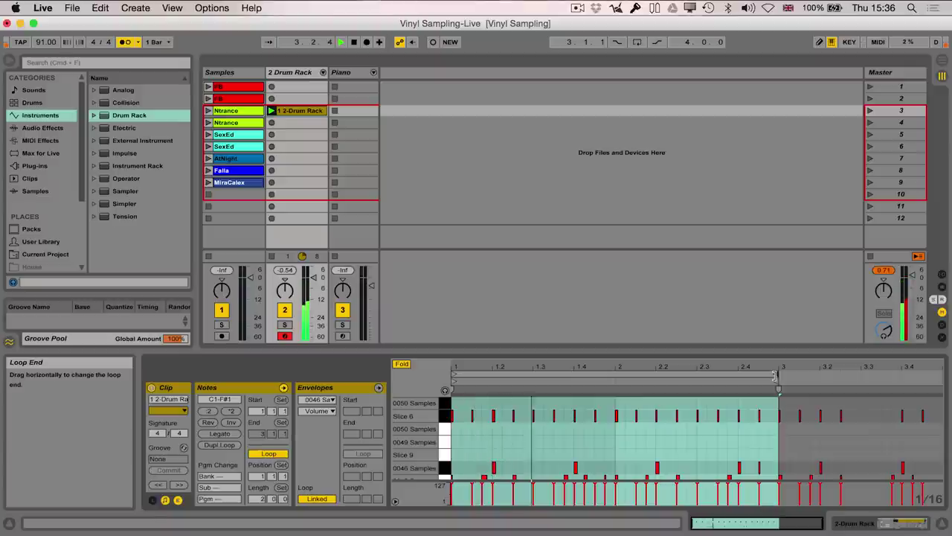
drag(521, 349, 519, 242)
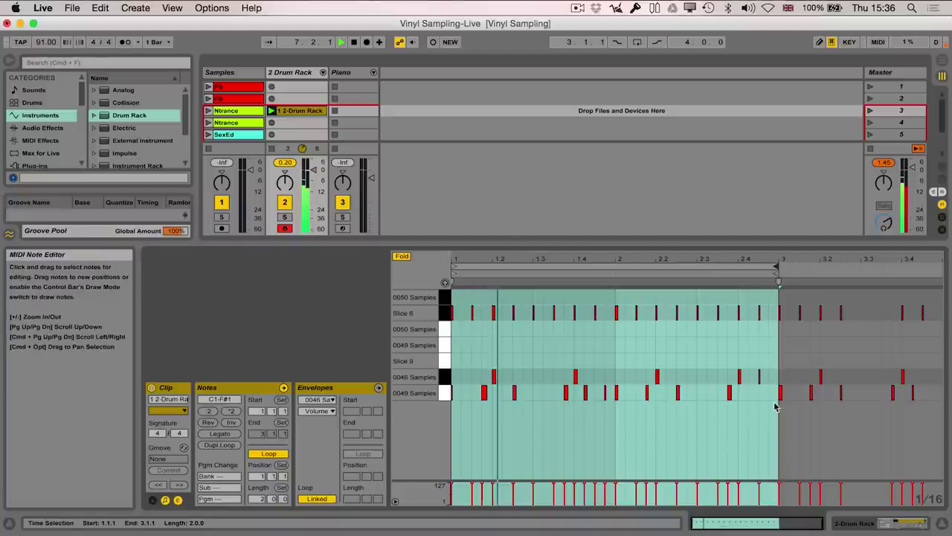
- Delete a 0046 Samples note and lengthen the first 0049 Samples note
double_click(759, 376)
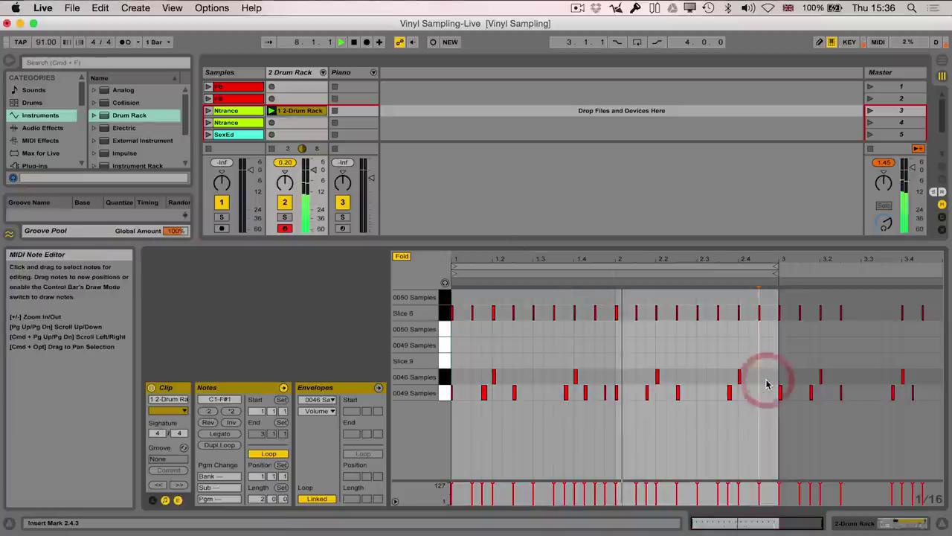
drag(456, 262, 455, 312)
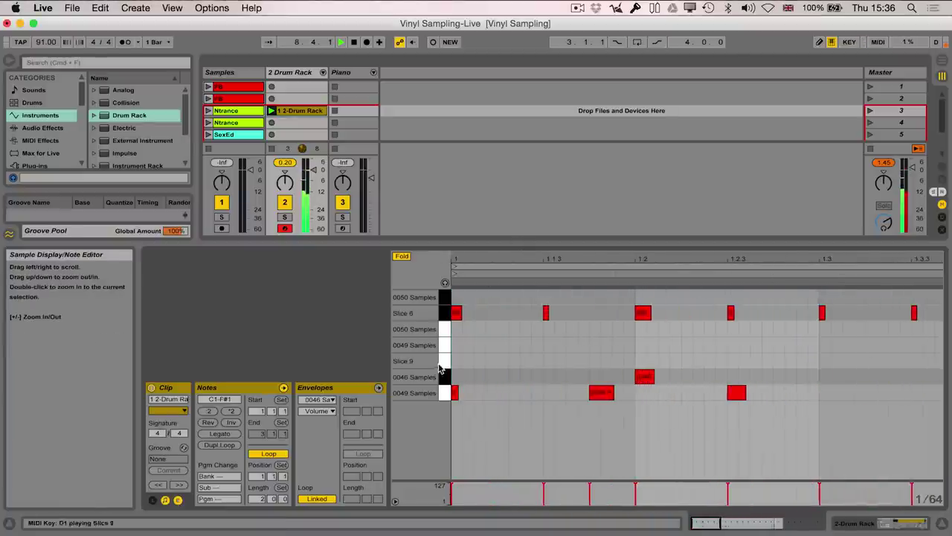
drag(457, 392, 478, 395)
drag(500, 264, 500, 216)
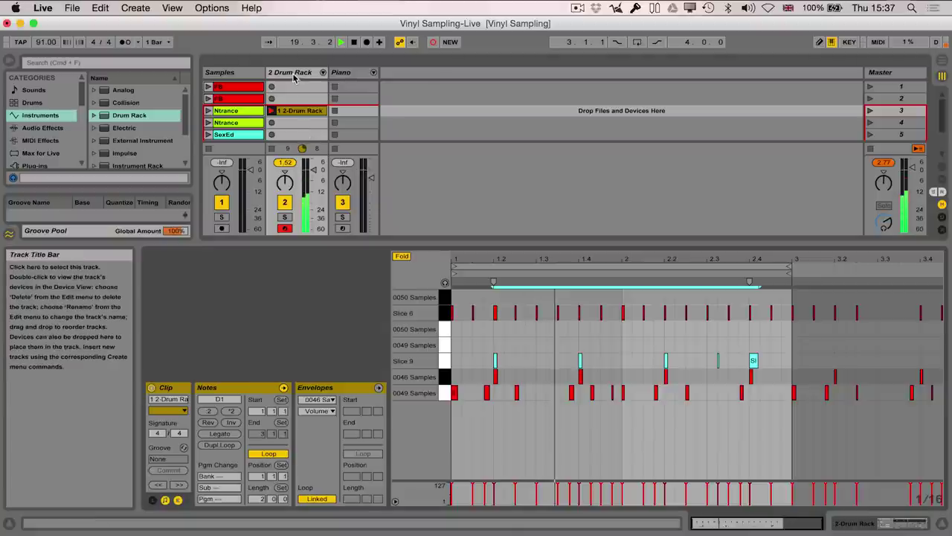
- Raise the release of Slice 9 to about 379 ms and of 0049 Samples to about 2.17 s
click(292, 77)
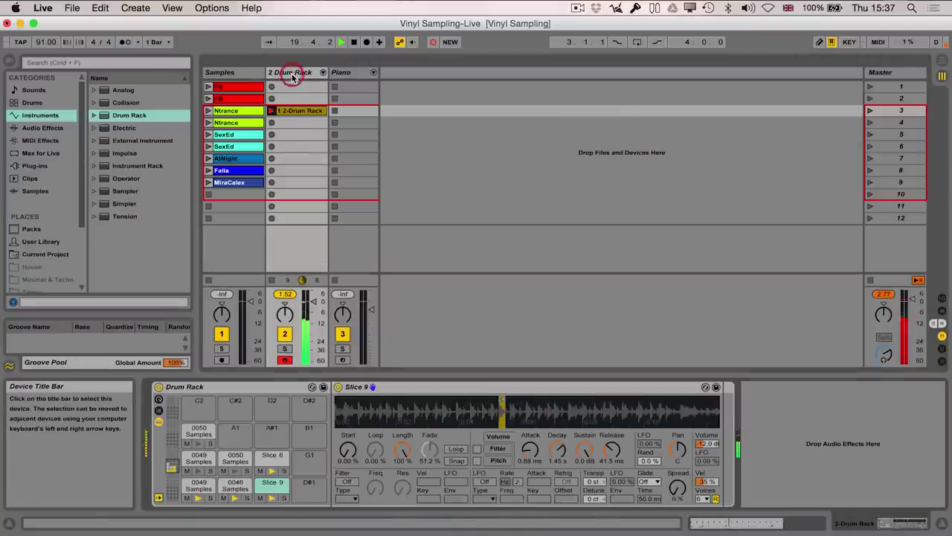
click(270, 486)
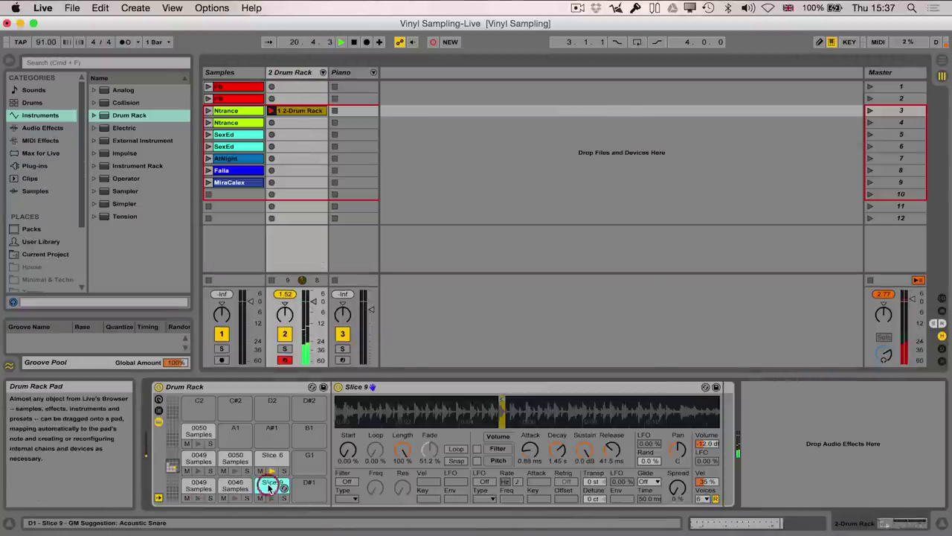
drag(612, 450, 612, 439)
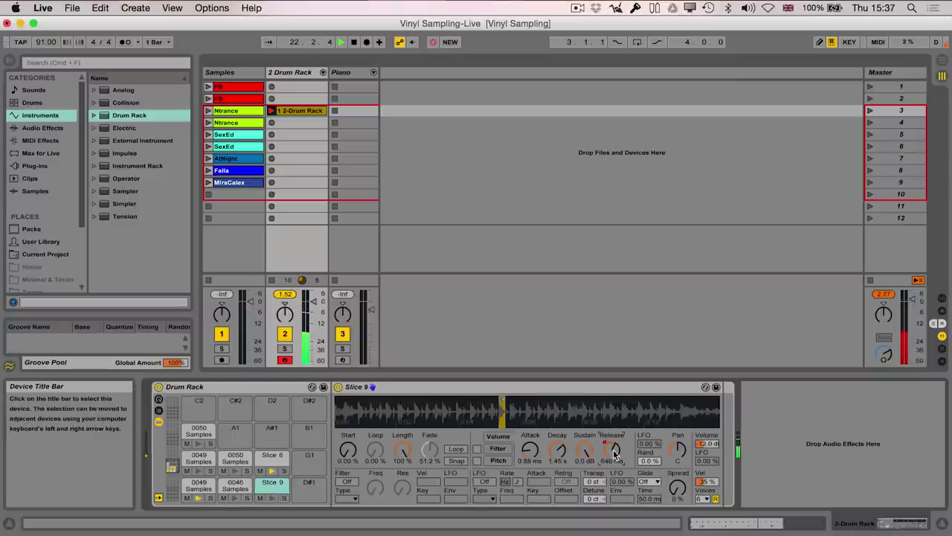
drag(614, 455, 611, 456)
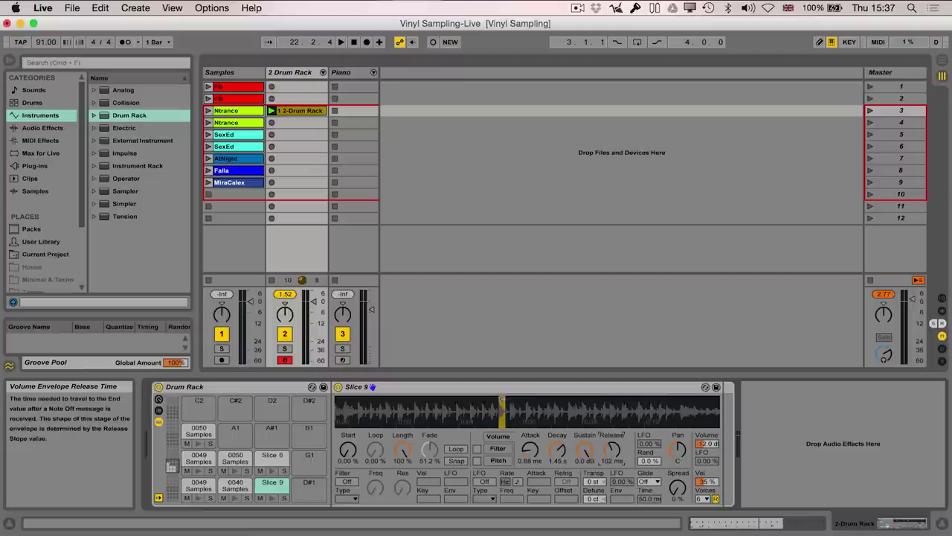
click(199, 485)
drag(605, 462, 605, 439)
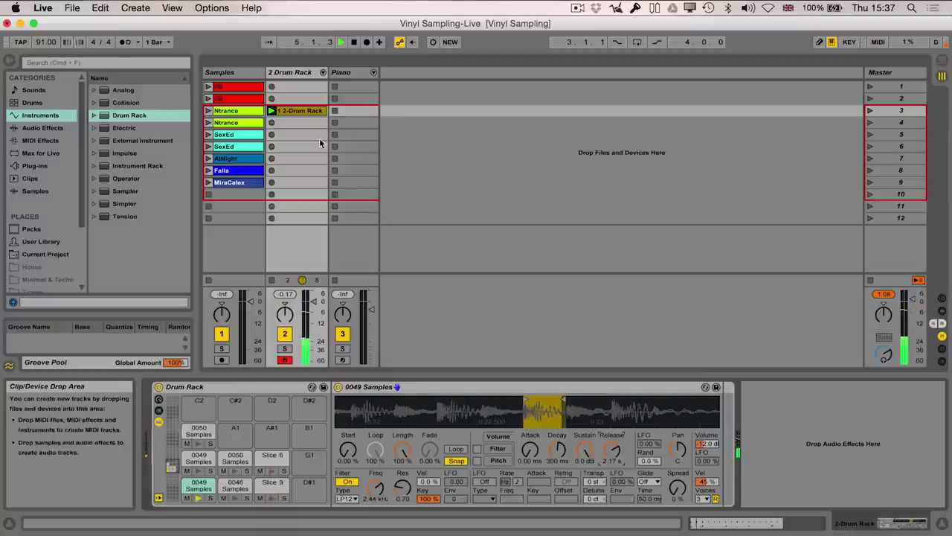
click(303, 75)
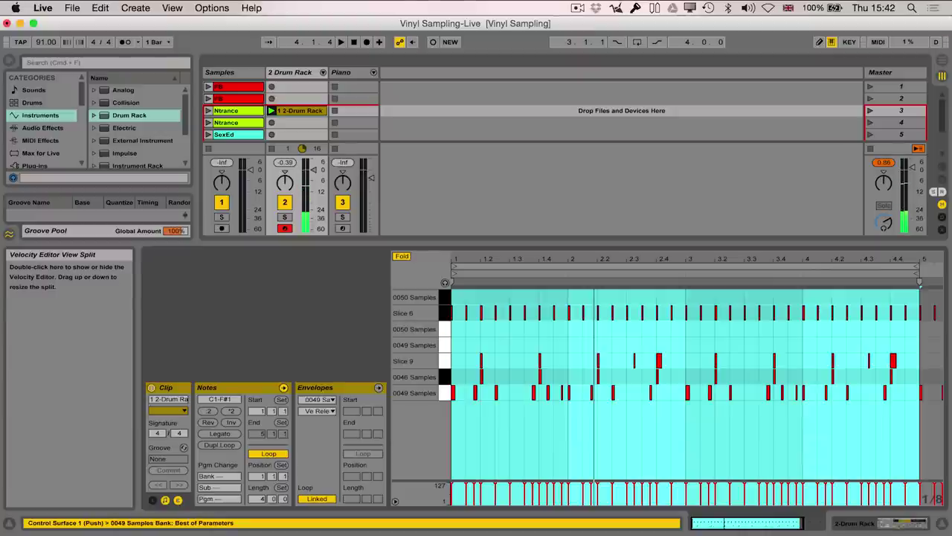
click(295, 72)
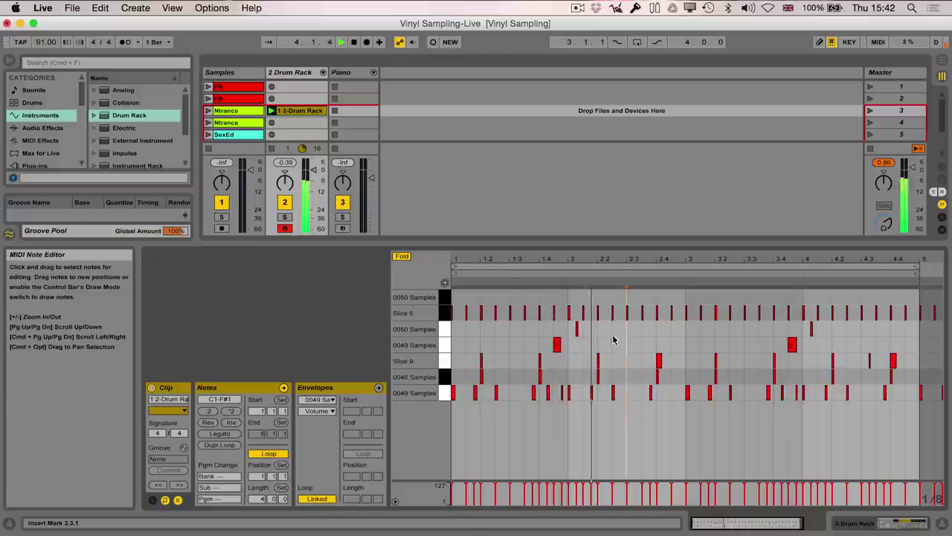
drag(529, 245, 529, 374)
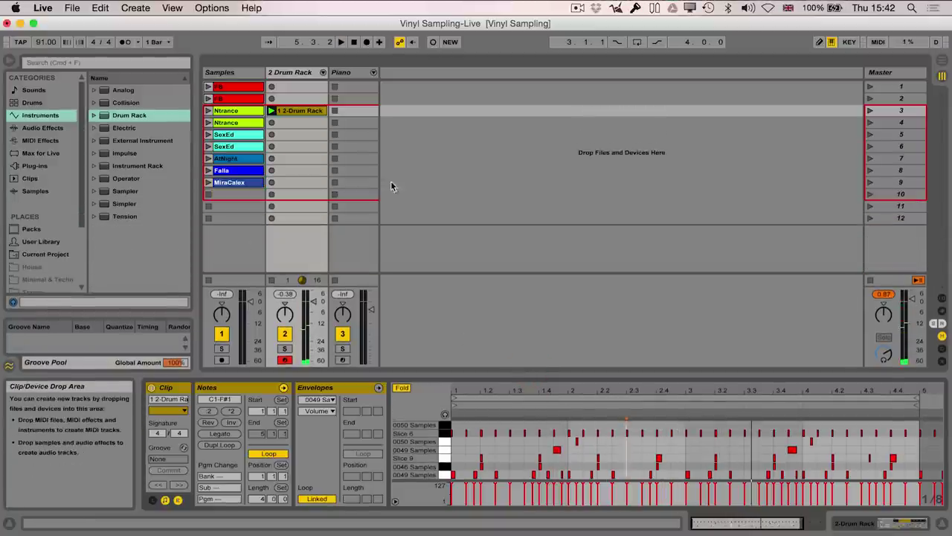
- Launch the Falla clip, silence the drum track, and show the 2 Drum Rack's pads
click(212, 171)
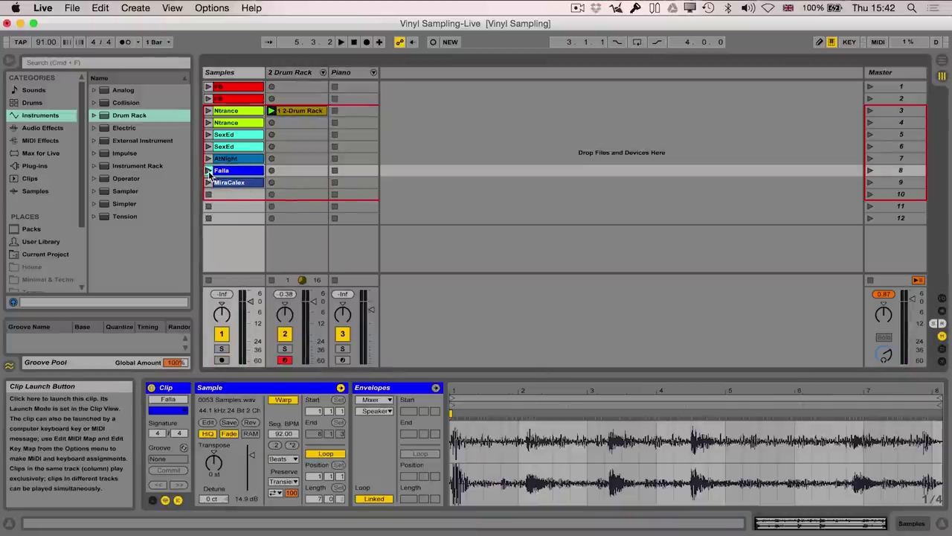
click(209, 170)
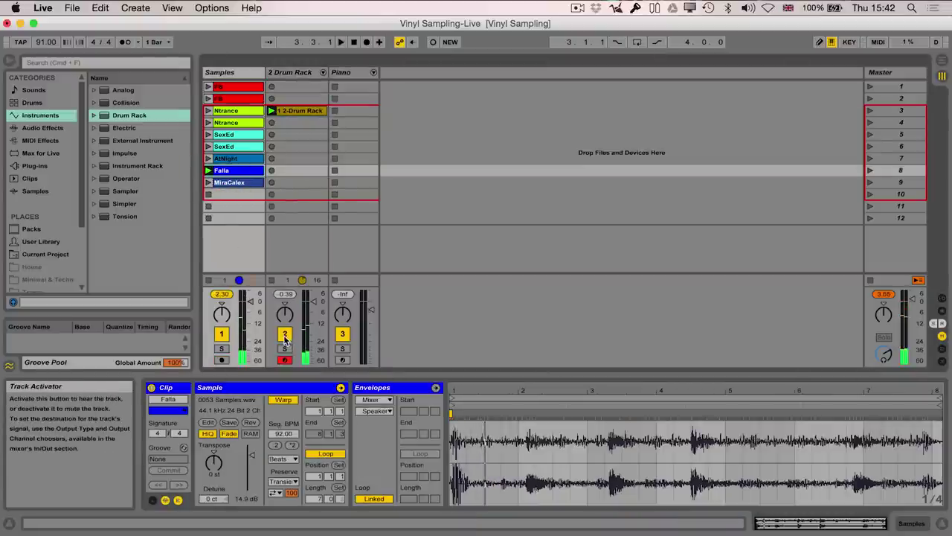
click(284, 333)
click(209, 172)
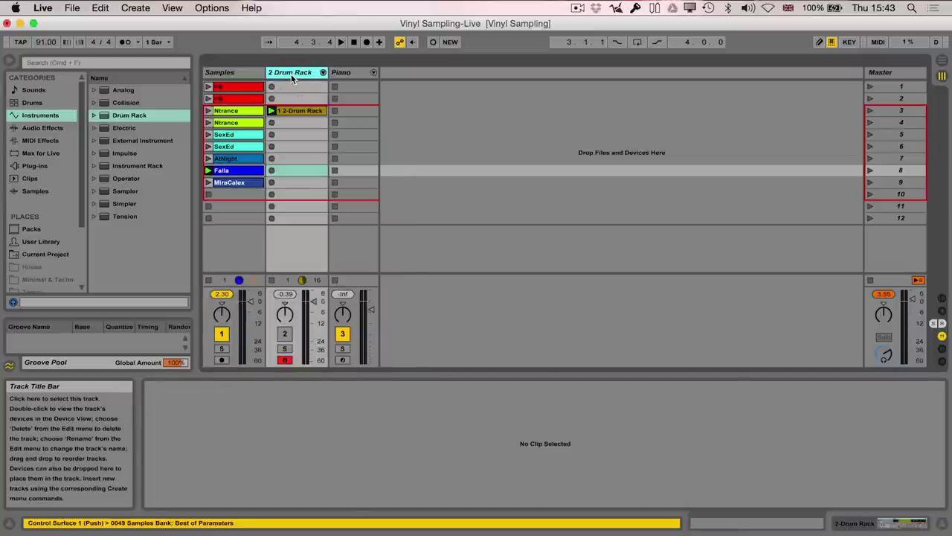
double_click(291, 74)
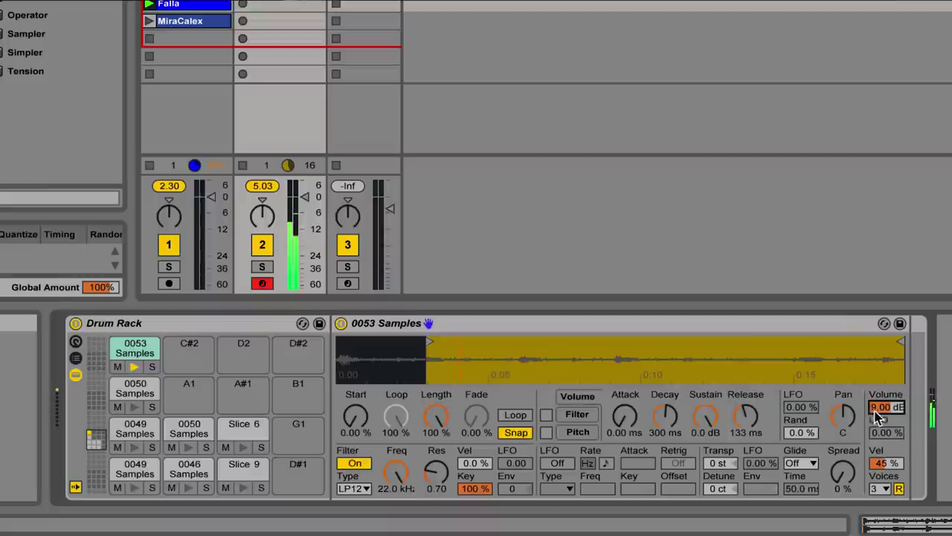
- Trim the 0053 Samples pad to a short section and lengthen its release
click(305, 200)
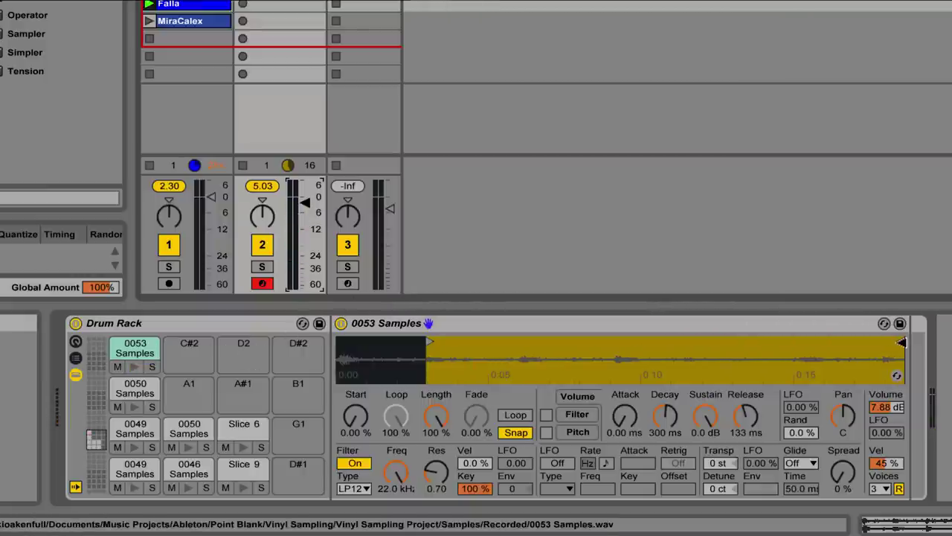
drag(900, 341, 525, 345)
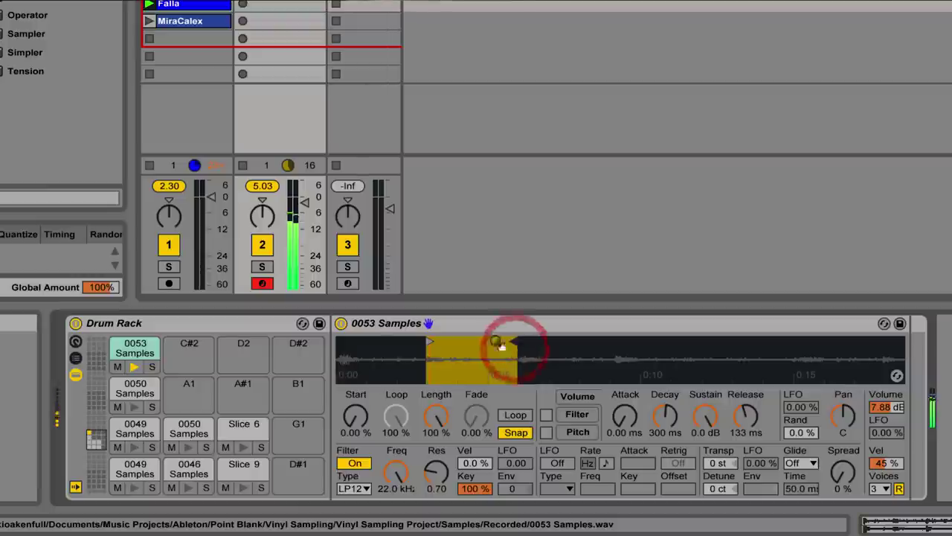
click(132, 353)
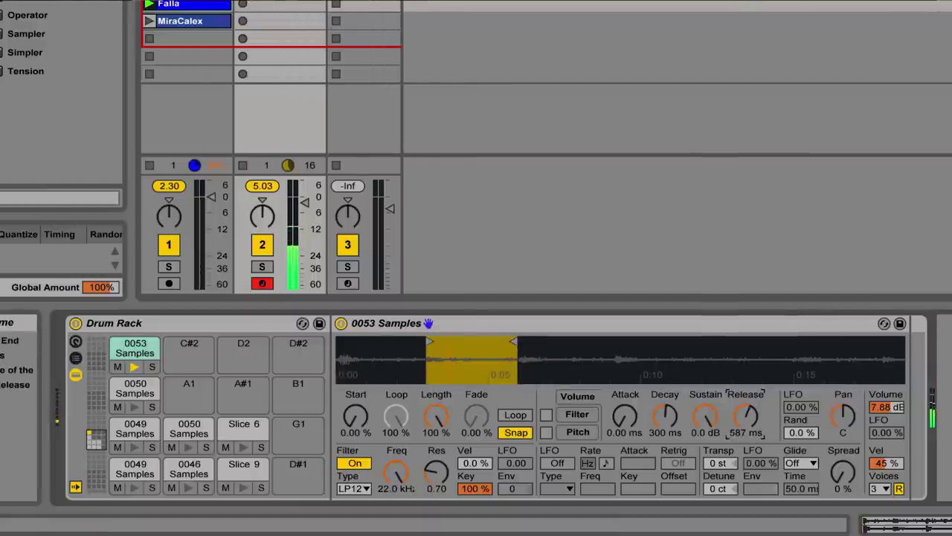
drag(746, 417, 746, 405)
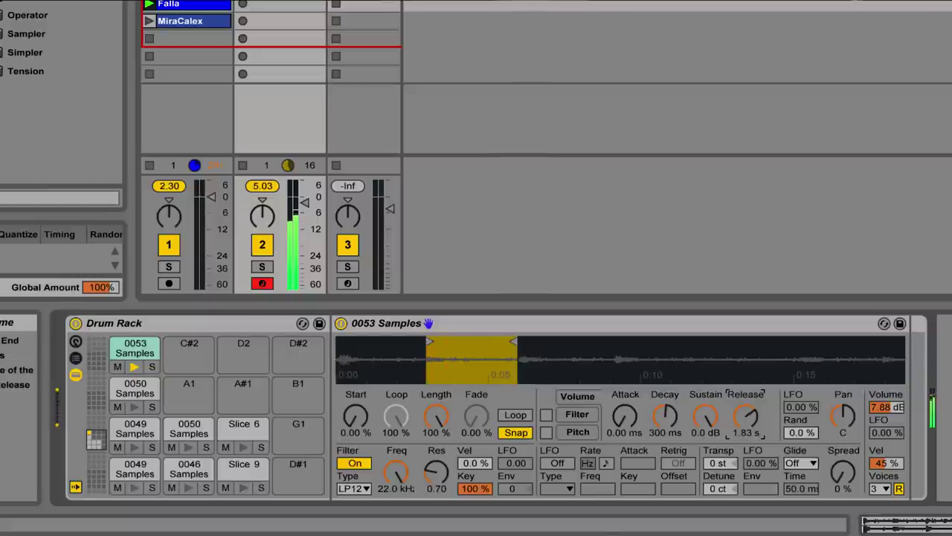
- Copy the 0053 Samples pad onto C#2 and D2, giving each copy a different region
drag(146, 348, 246, 351)
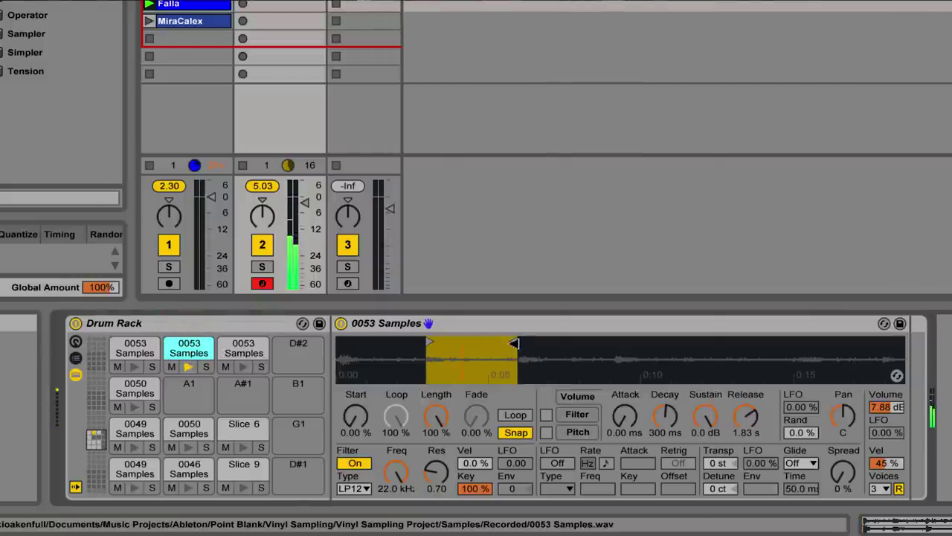
drag(515, 343, 603, 343)
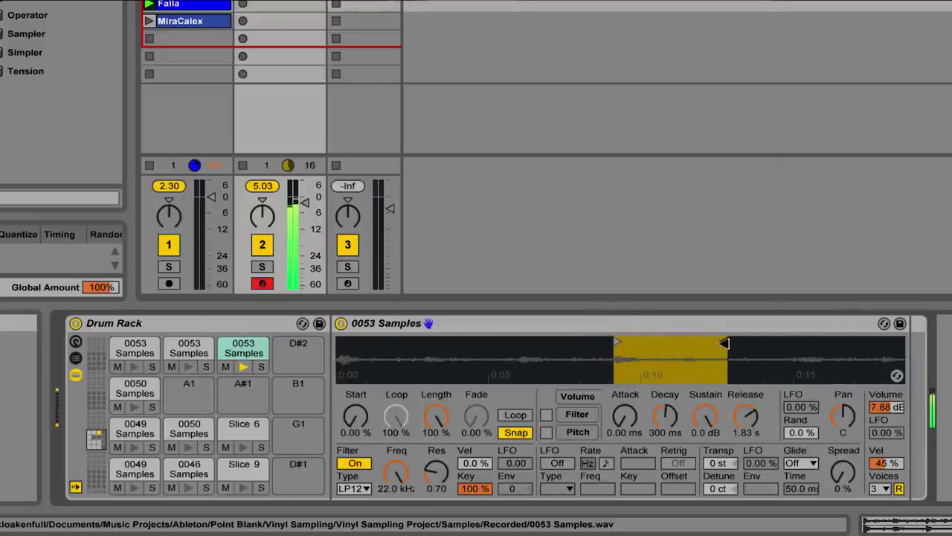
click(721, 344)
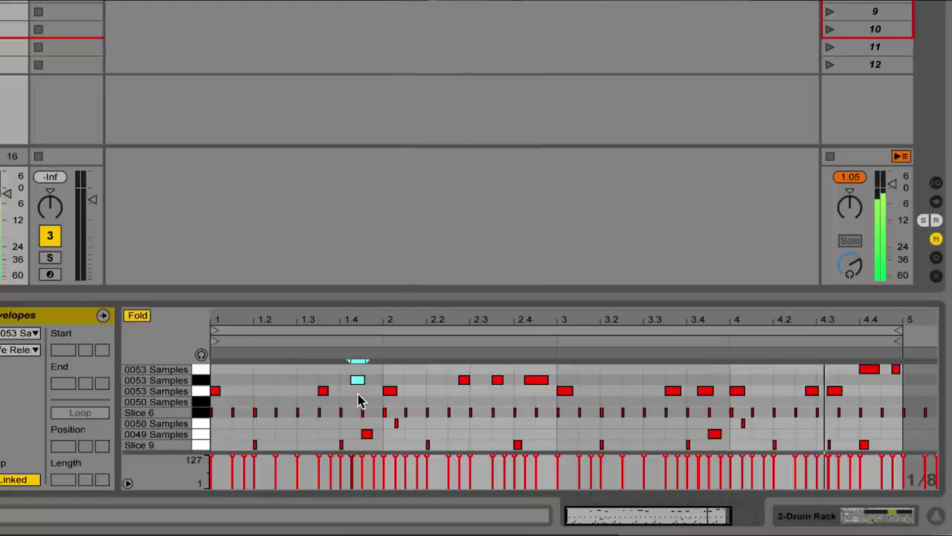
- Move the beat 4.3 note up to the 0053 Samples row and lengthen that pad's release to about 3.87 s
click(834, 393)
key(Up)
key(Up)
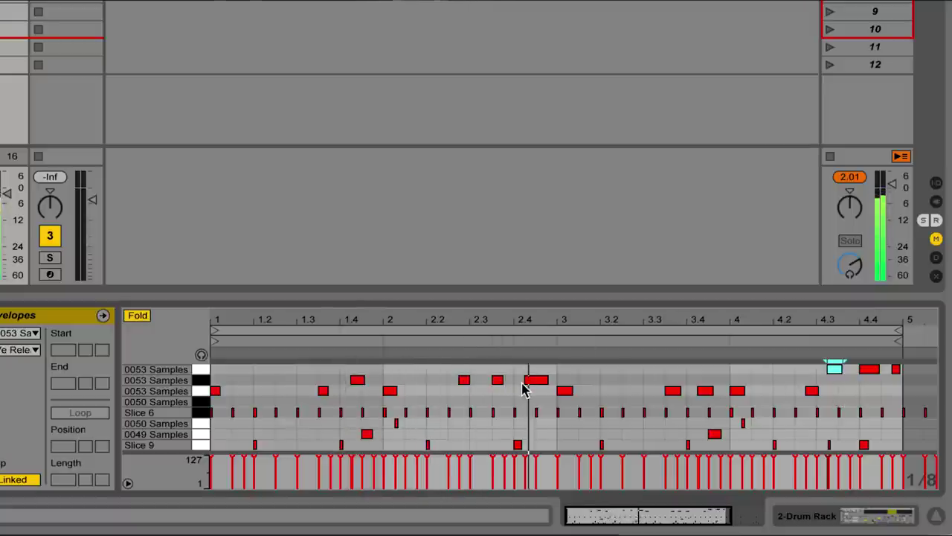
key(shift+Tab)
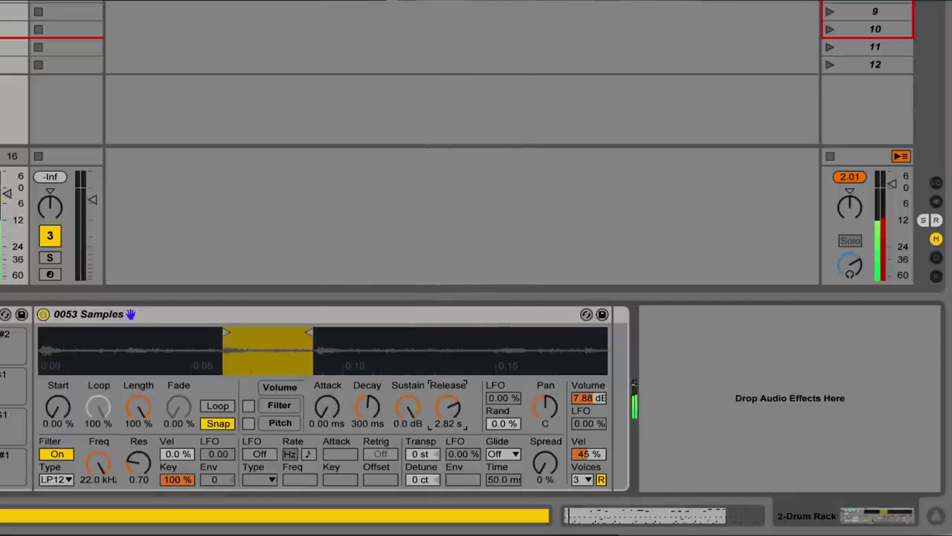
drag(449, 408, 450, 413)
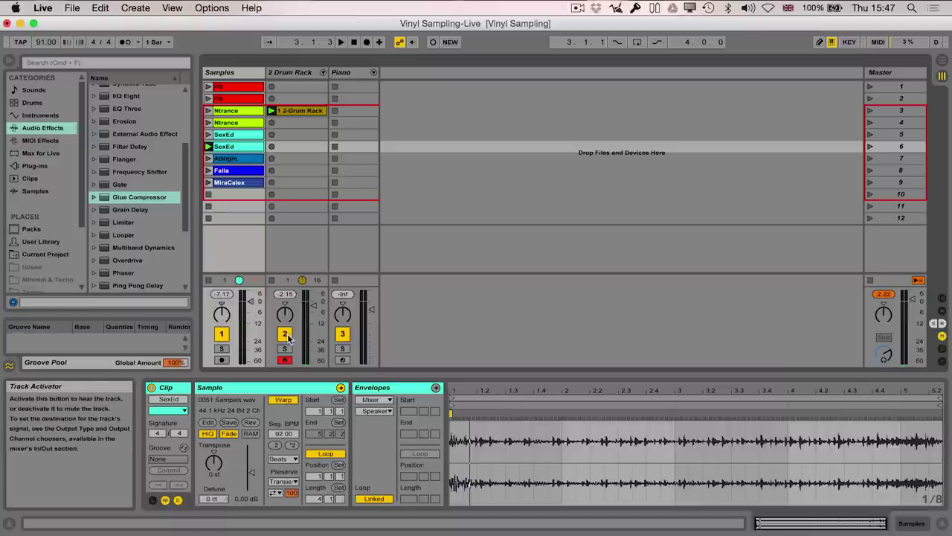
- Mute the Drum Rack track, add a new audio track, and copy the SexEd clip into its scene 3 slot
click(284, 333)
click(209, 146)
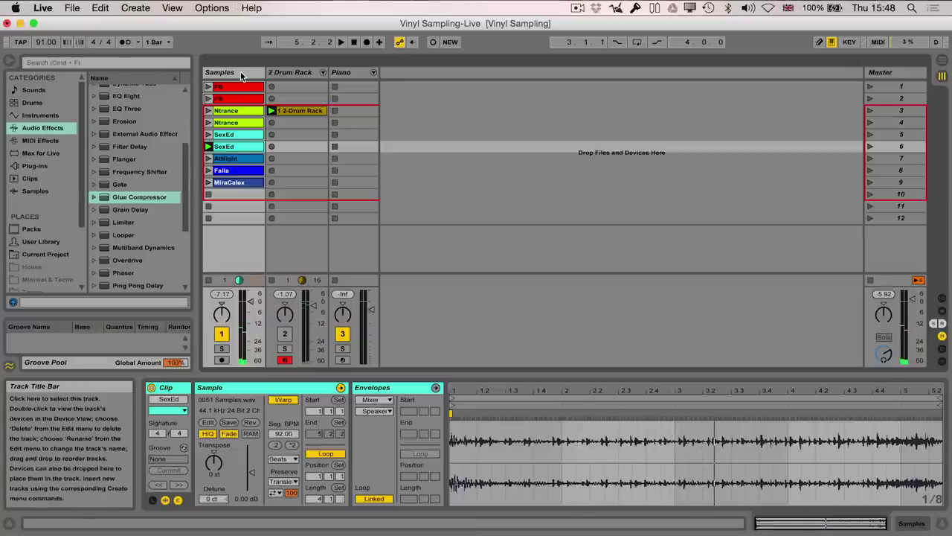
key(super+t)
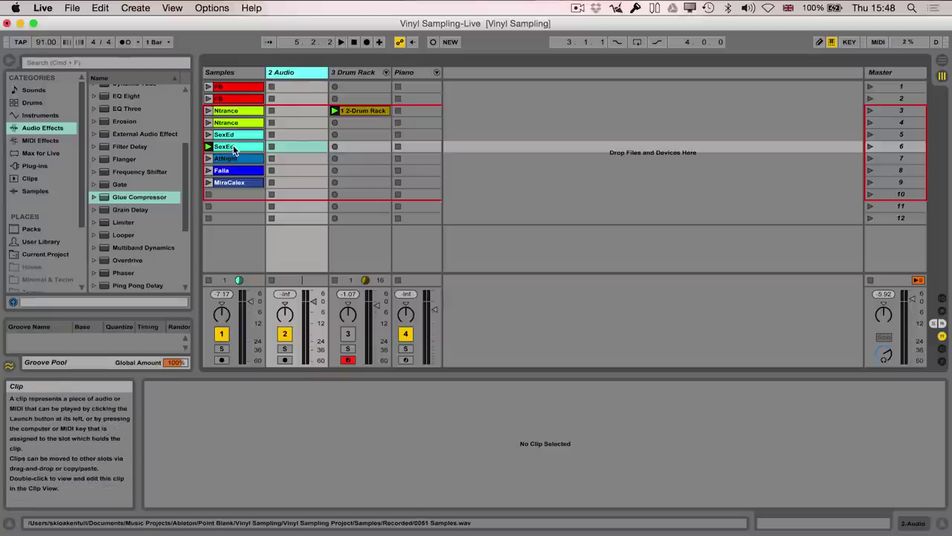
drag(233, 145, 286, 117)
click(207, 280)
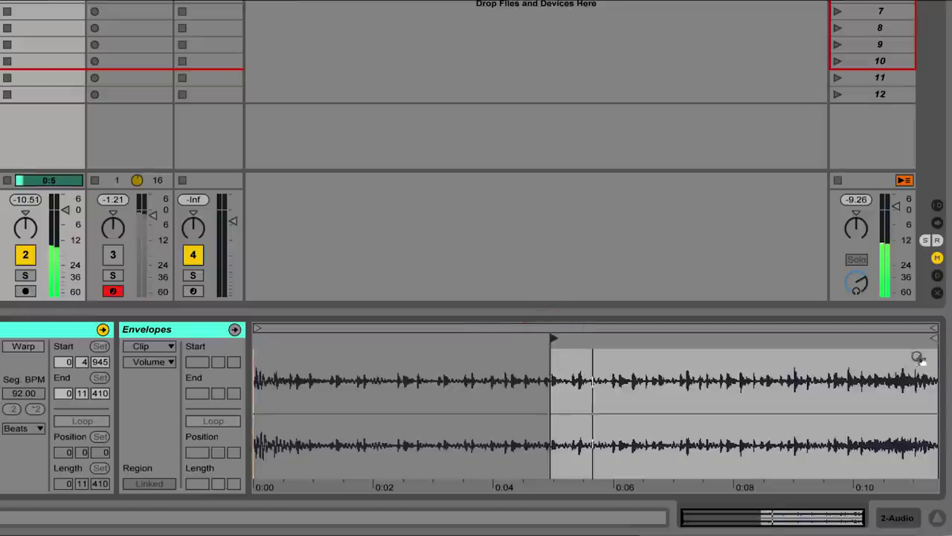
- Trim the SexEd clip's end to about 0:08.4, enable Warp, and set the chosen transient as 1.1.1
mouse_move(932, 339)
mouse_down()
mouse_move(754, 348)
mouse_move(769, 359)
mouse_up()
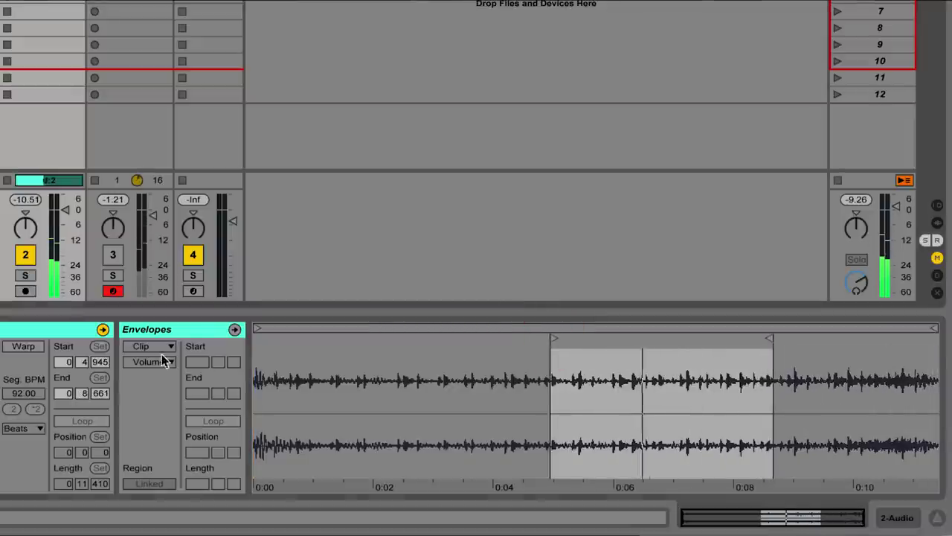
click(23, 346)
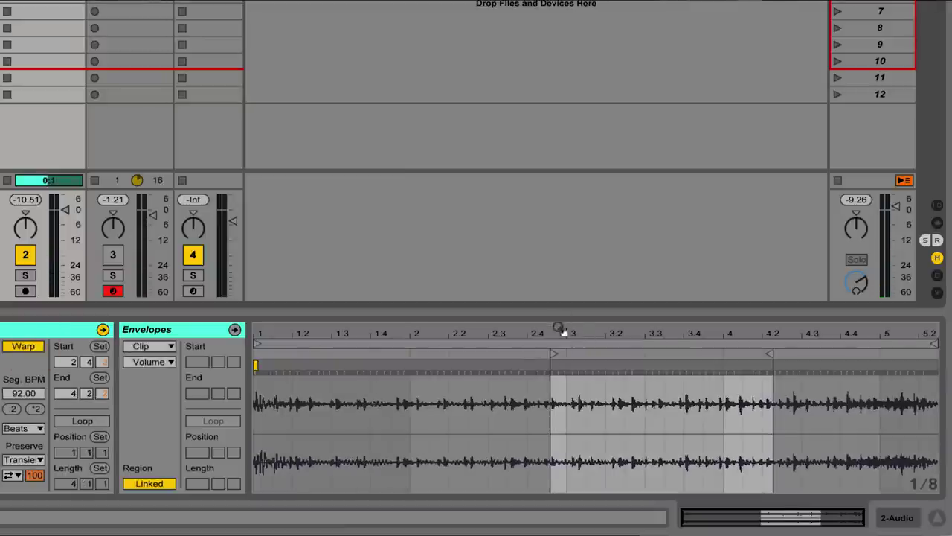
drag(563, 332, 402, 362)
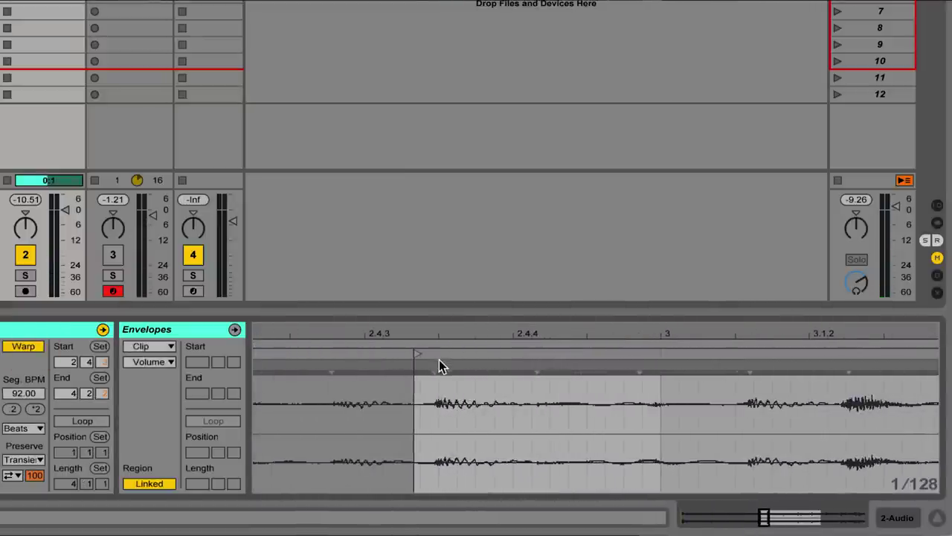
right_click(435, 366)
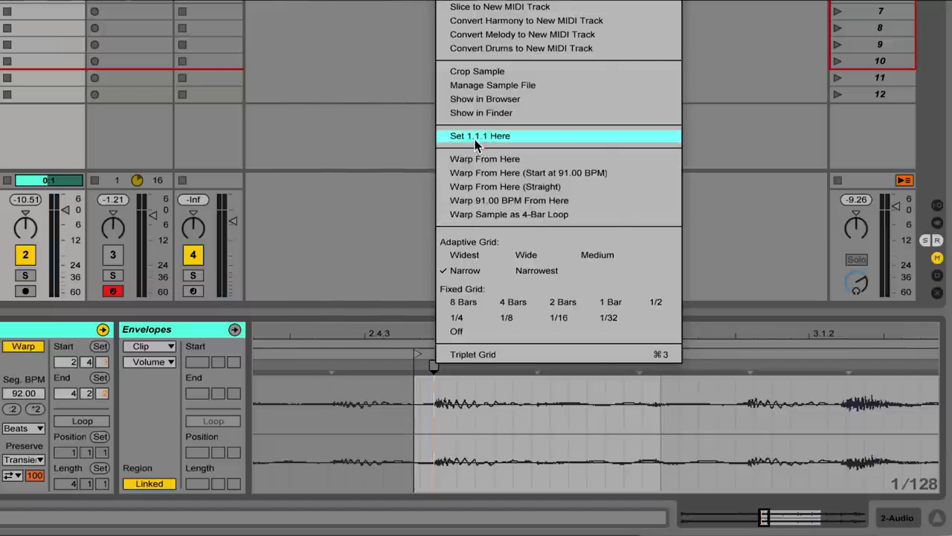
click(476, 140)
click(444, 340)
mouse_move(438, 342)
mouse_down()
mouse_move(267, 339)
mouse_move(325, 336)
mouse_up()
- Stretch a warp marker onto beat 2, switch to Complex Pro, and extend the clip end to bar 3
drag(493, 365, 568, 365)
drag(684, 332, 685, 357)
click(22, 428)
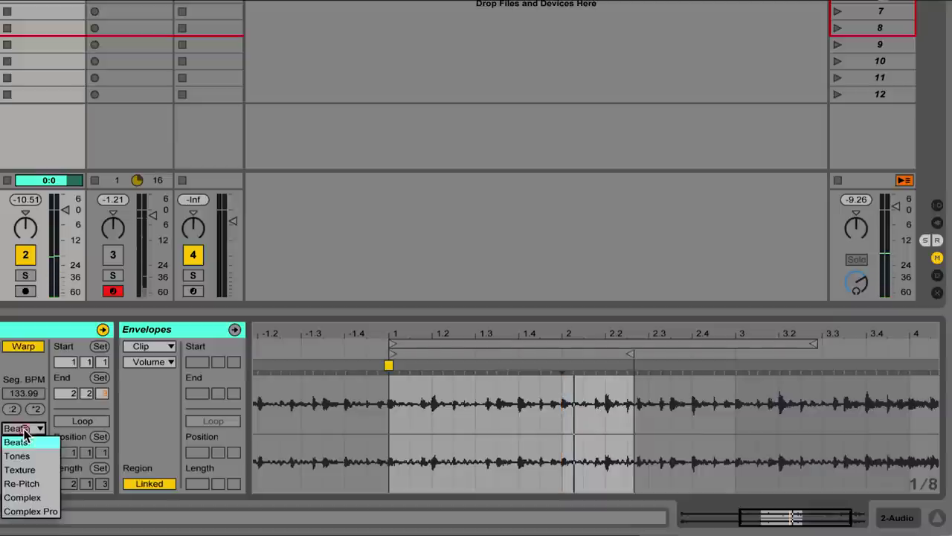
click(30, 509)
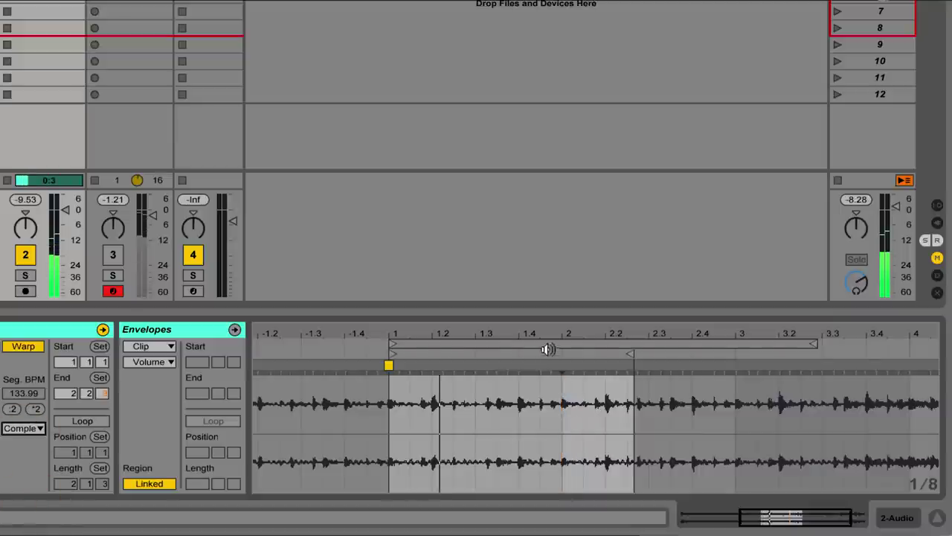
drag(551, 339, 678, 356)
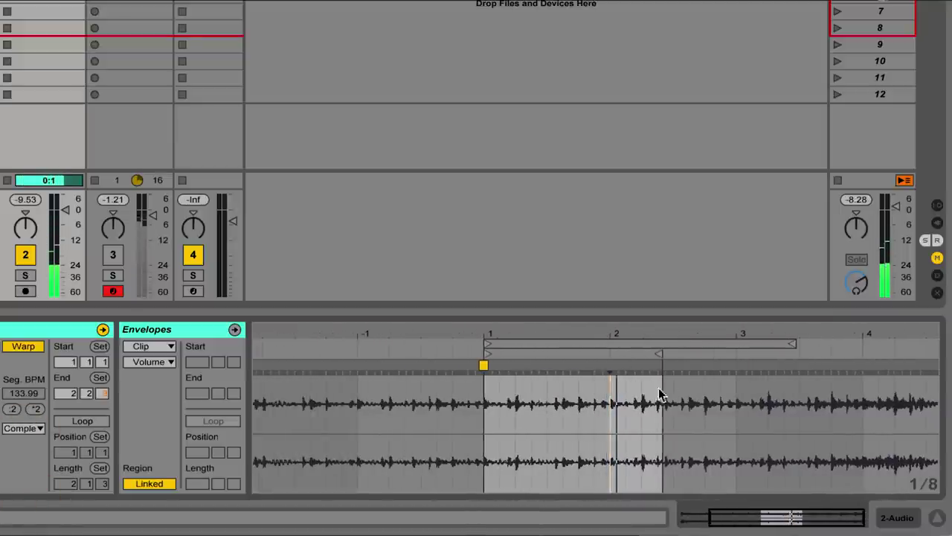
key(space)
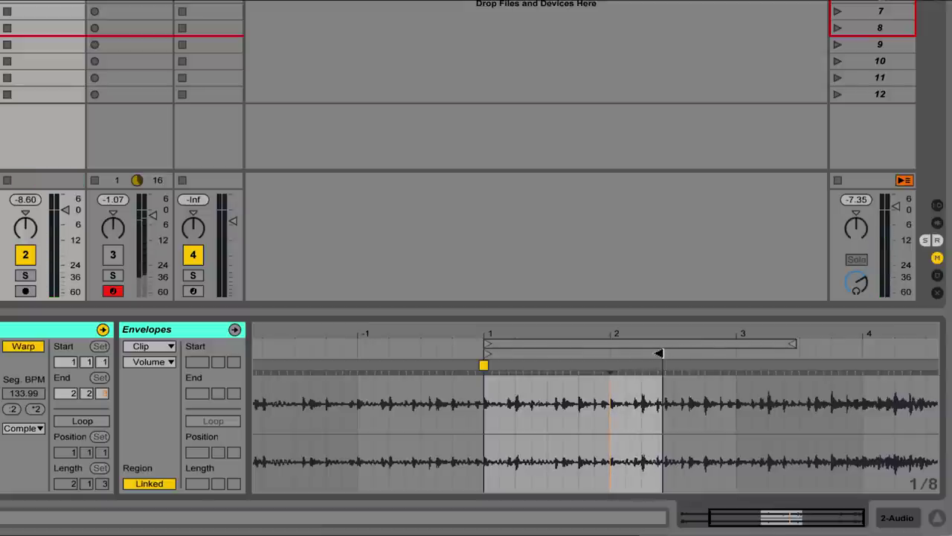
drag(659, 353, 810, 355)
key(space)
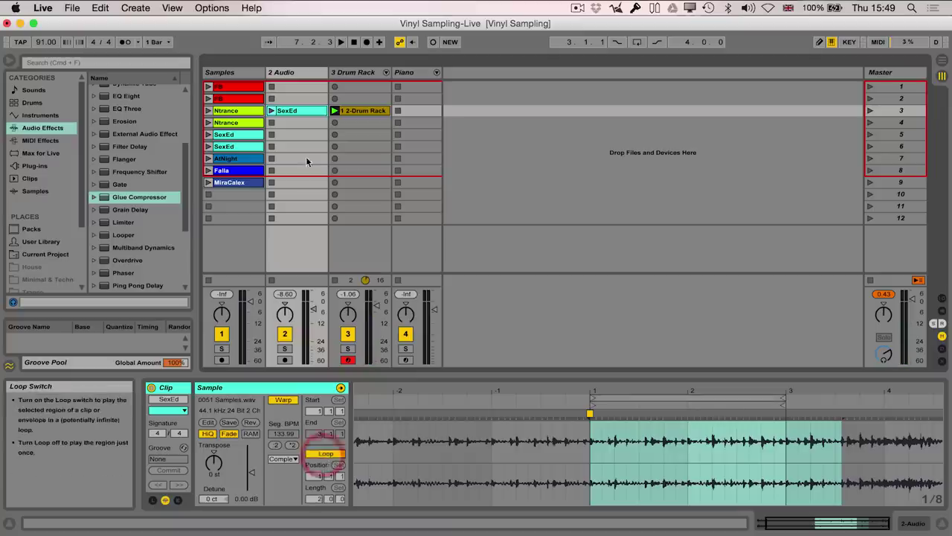
- Launch the SexEd clip on 2 Audio, then select the 1 2-Drum Rack clip to show its notes
click(275, 111)
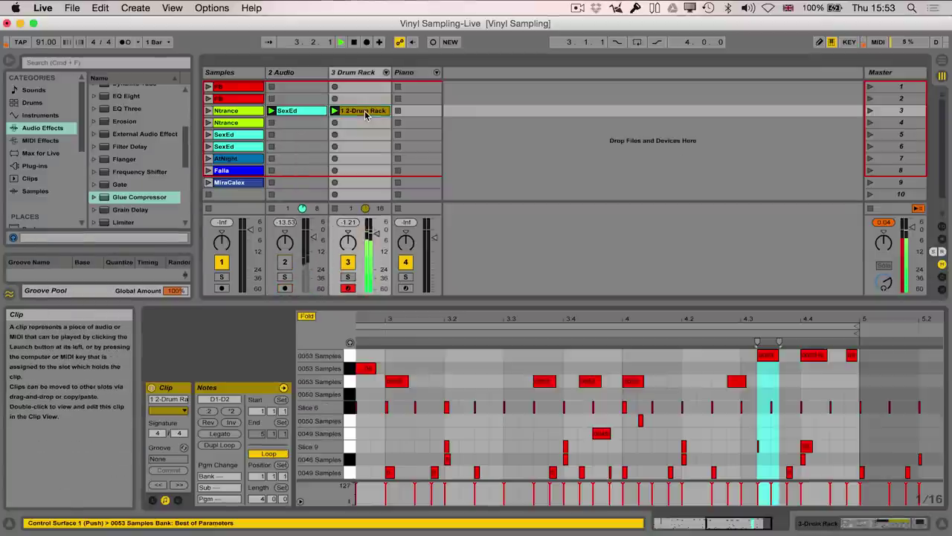
click(365, 110)
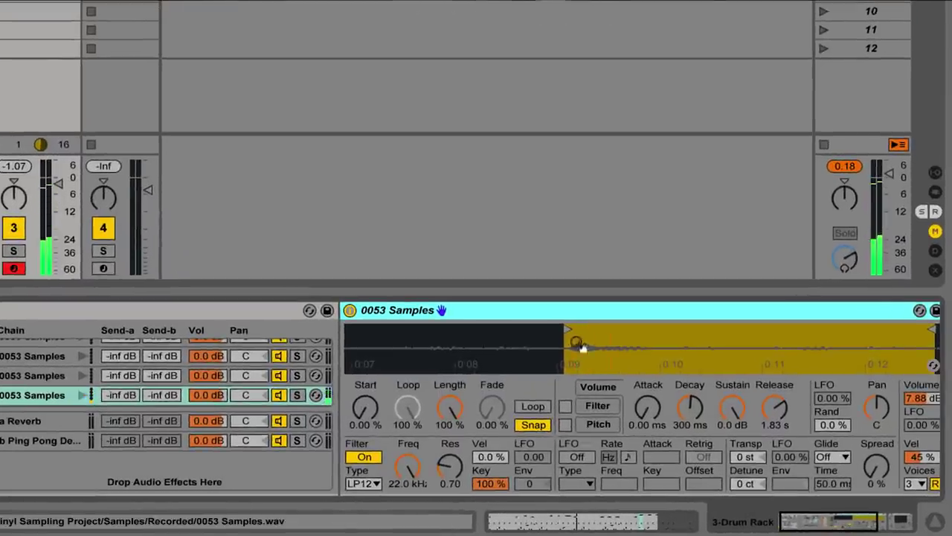
- Shift the 0053 Samples pad's start point slightly later, then launch the red FB clips in scenes 1 and 2
drag(580, 347, 581, 348)
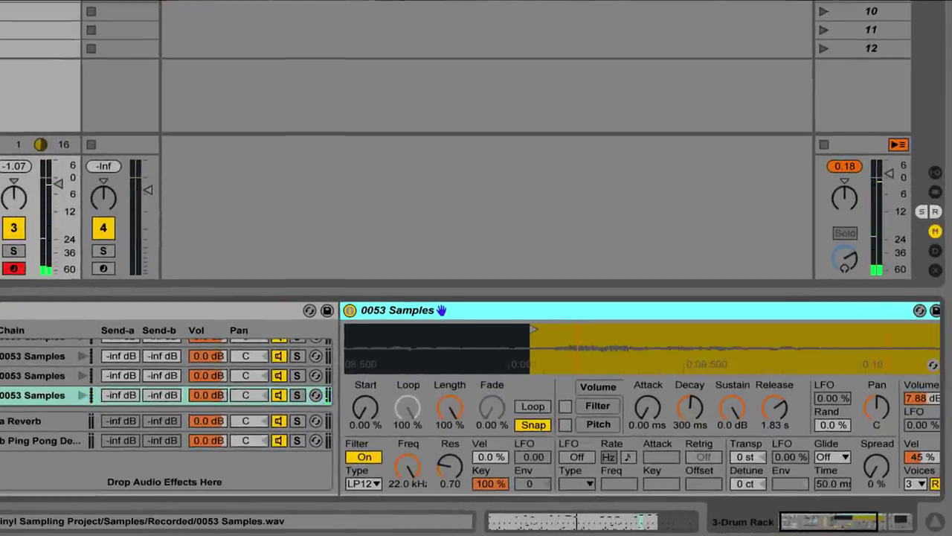
drag(533, 325, 544, 327)
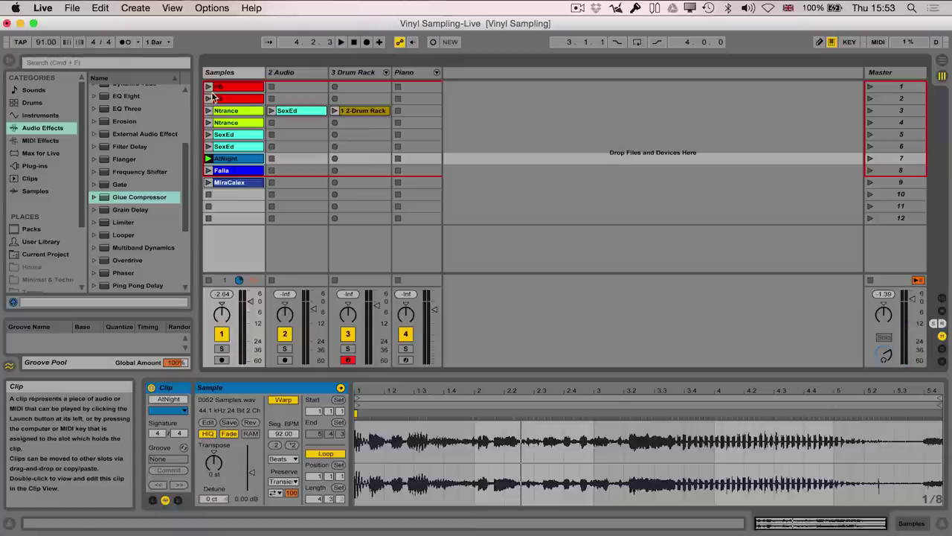
click(209, 89)
click(209, 99)
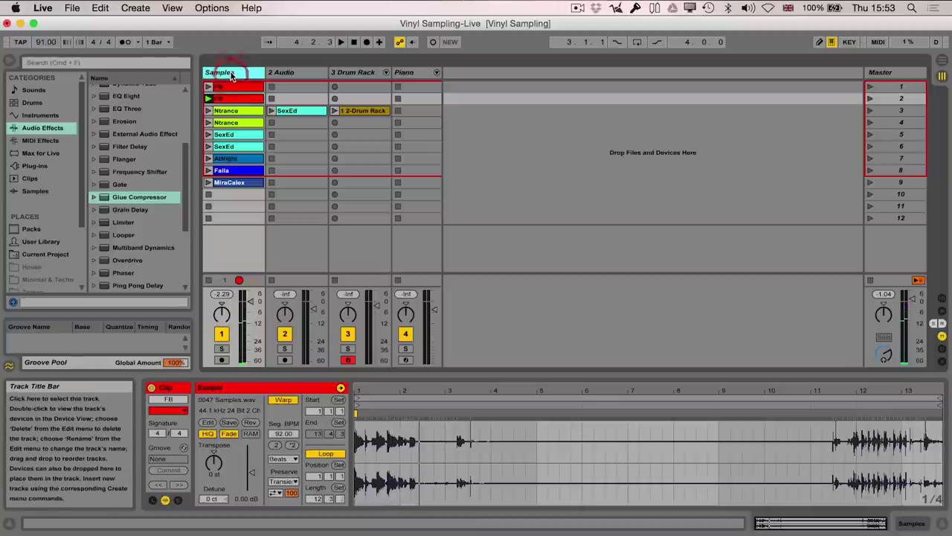
- Add a new audio track, copy the red FB clip into its scene 3 slot, and launch it
key(super+t)
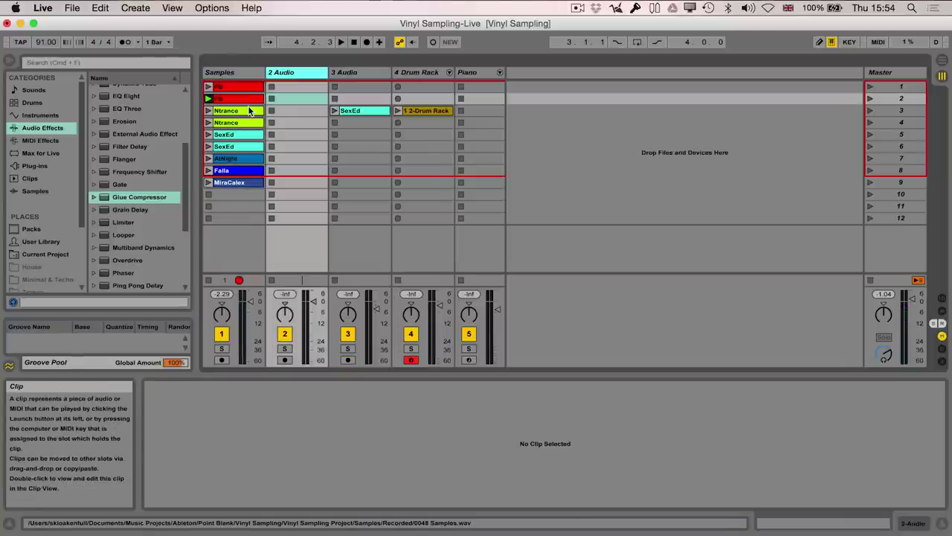
drag(244, 102, 286, 117)
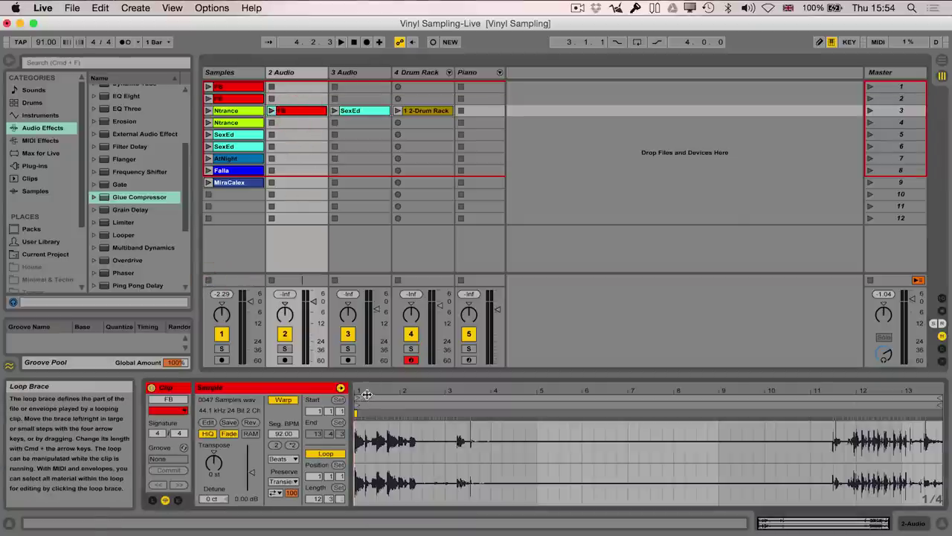
click(272, 110)
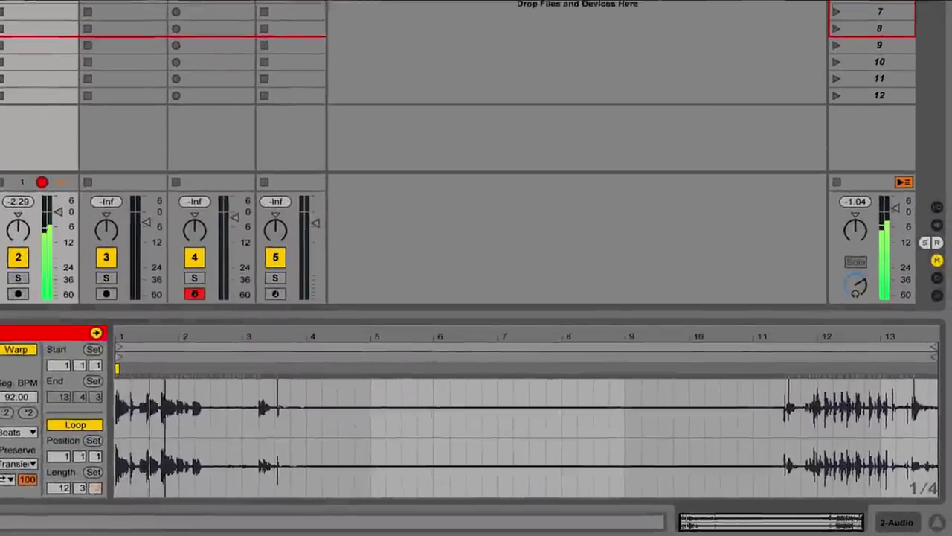
drag(261, 362, 261, 394)
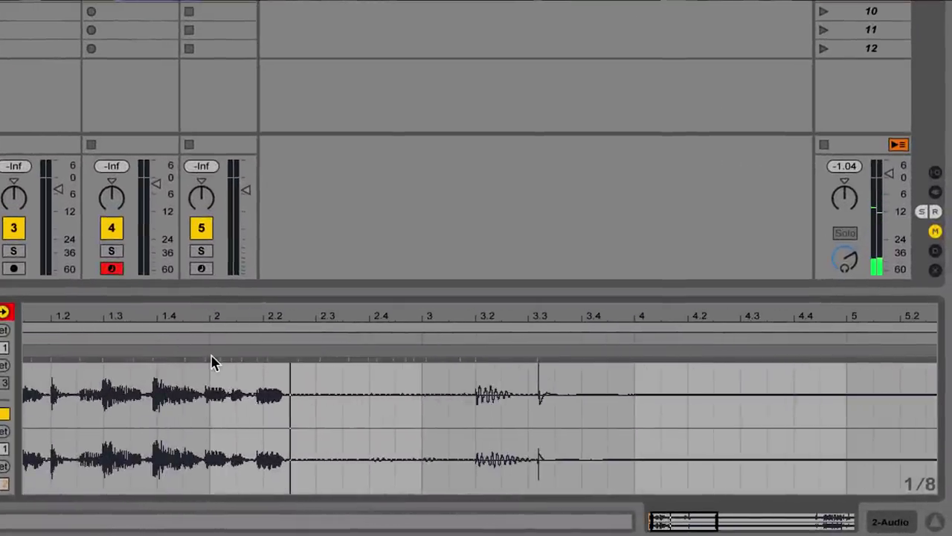
- Set the FB clip's first hit as 1.1.1 and shorten its loop to end at bar 2
right_click(206, 355)
click(295, 97)
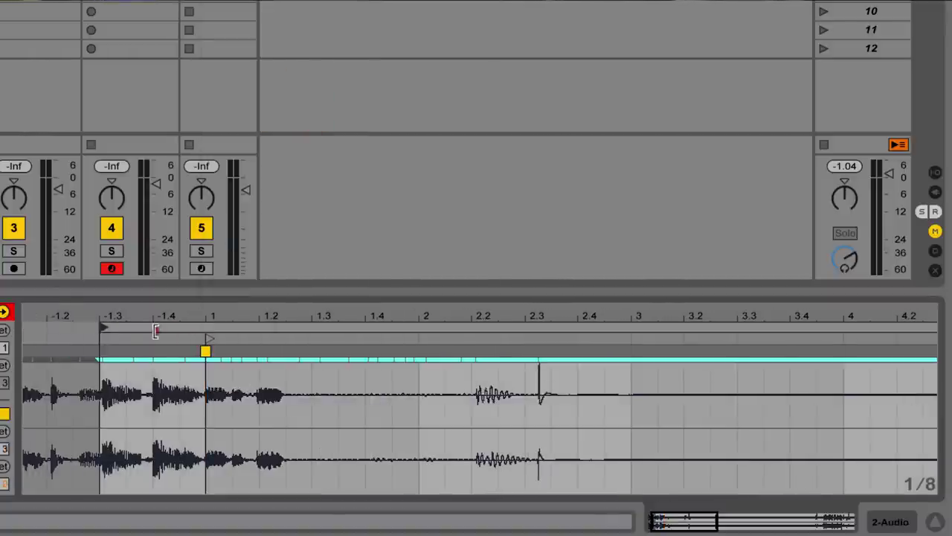
click(198, 333)
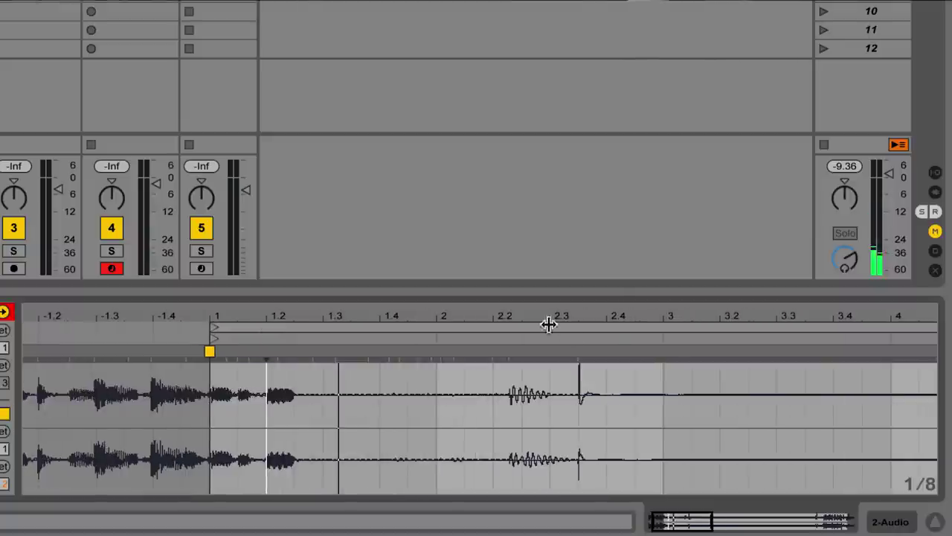
mouse_move(935, 330)
mouse_down()
mouse_move(449, 329)
mouse_move(440, 343)
mouse_up()
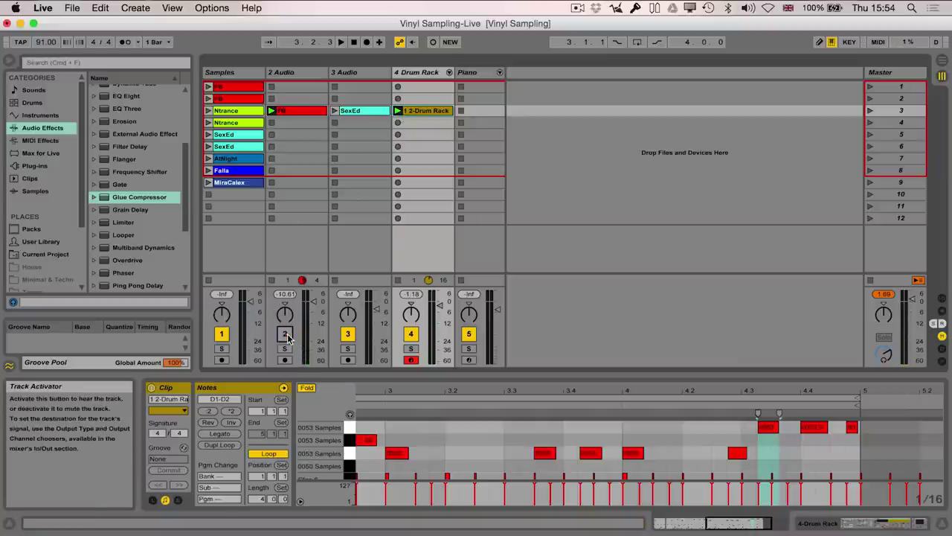
- Move the keyboard window lower, then turn the 2 Audio track back on and mute the Drum Rack track
click(285, 333)
click(428, 73)
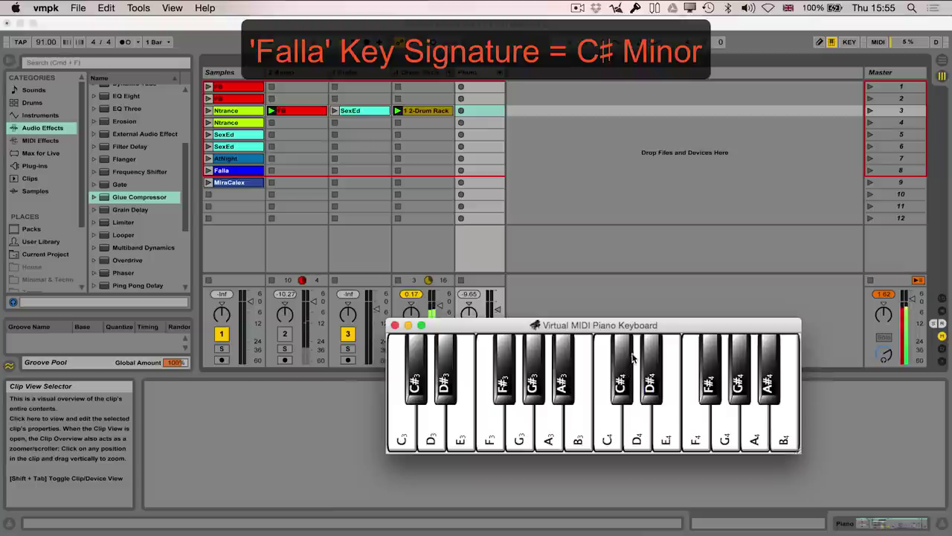
drag(638, 326, 627, 357)
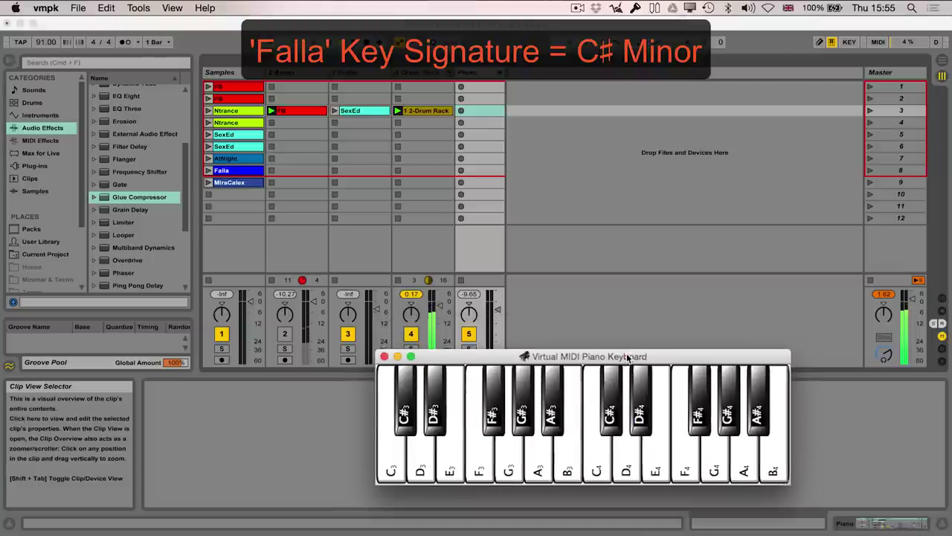
click(284, 333)
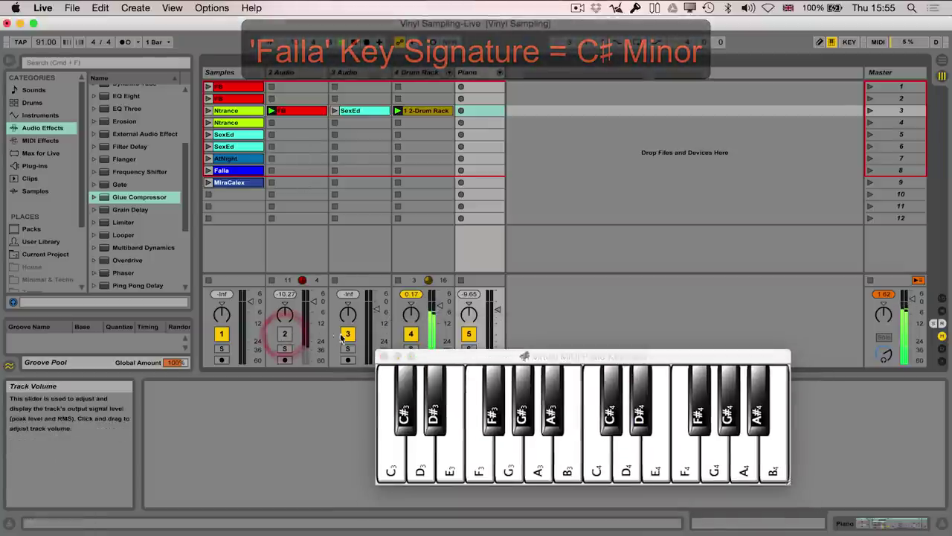
click(406, 339)
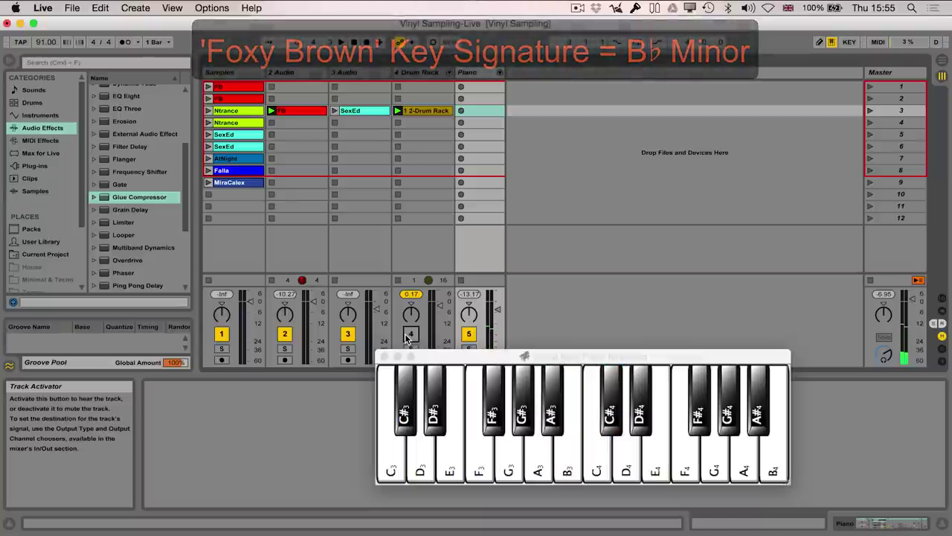
- Move the keyboard window right, transpose the FB clip up 3 semitones, and unmute the Drum Rack track
click(311, 112)
click(472, 352)
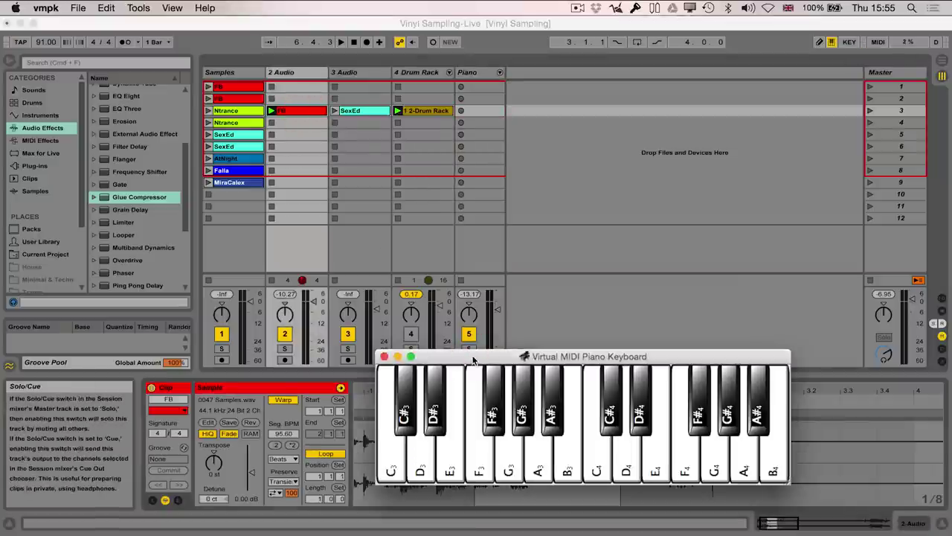
drag(475, 359, 596, 369)
click(215, 459)
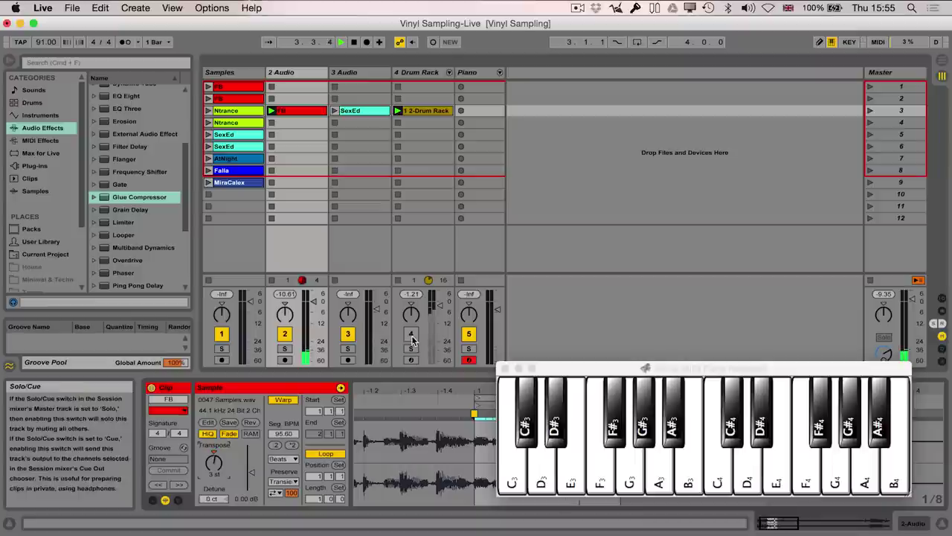
click(411, 334)
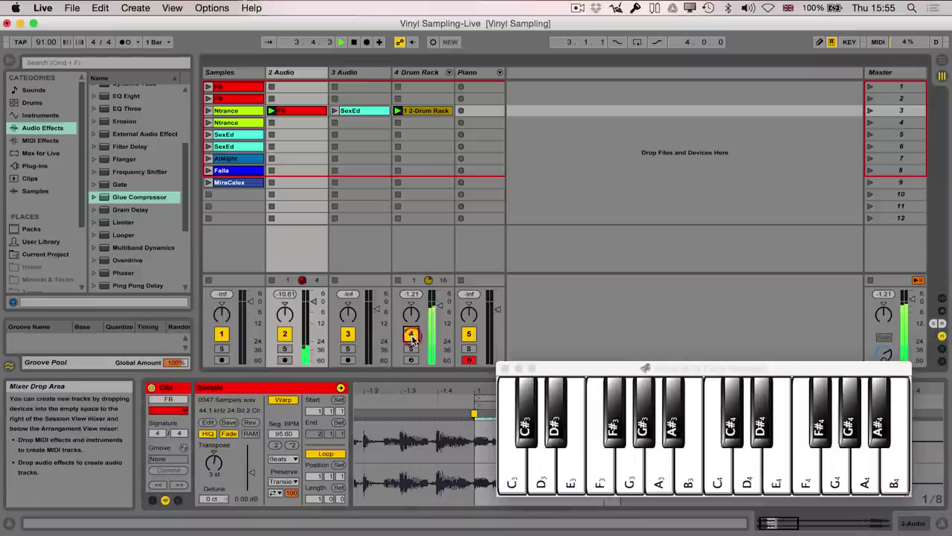
click(558, 364)
click(549, 308)
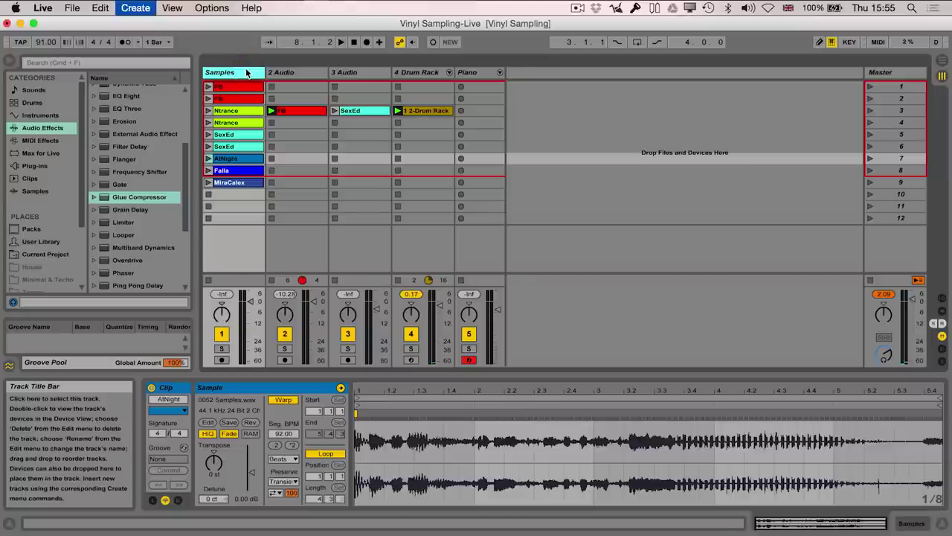
- Copy the AtNight clip into 2 Audio's scene 3 slot and move its start to the vocal onset, about 5.965 s
click(296, 158)
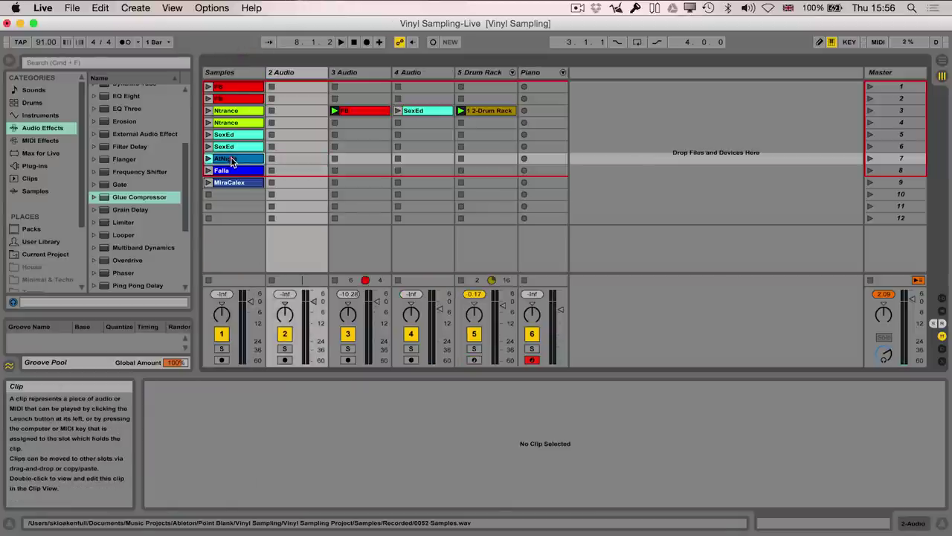
drag(233, 162, 304, 111)
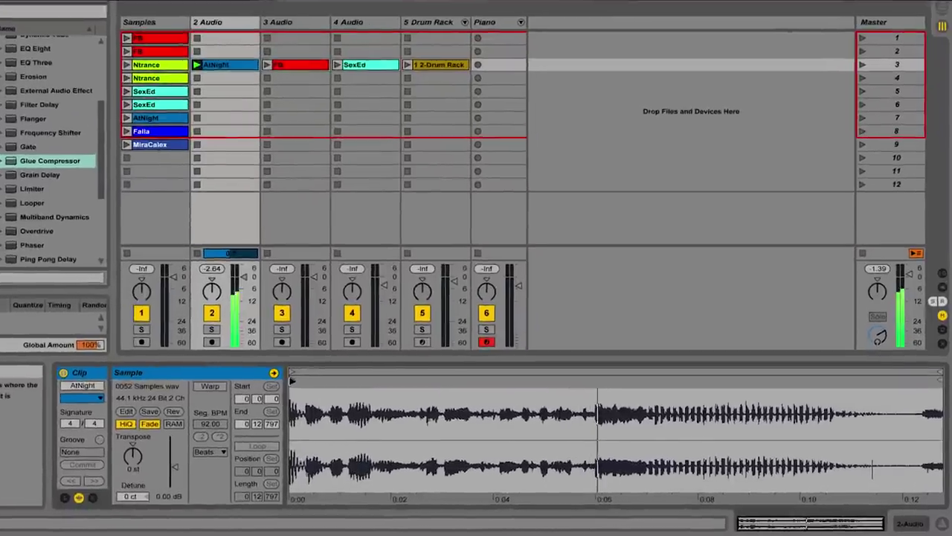
drag(357, 394, 526, 395)
drag(437, 367, 561, 366)
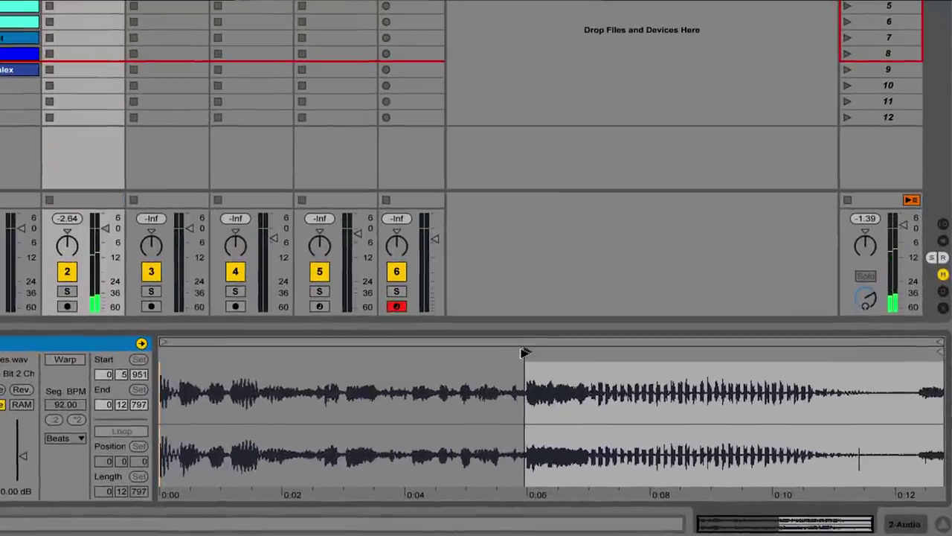
click(528, 351)
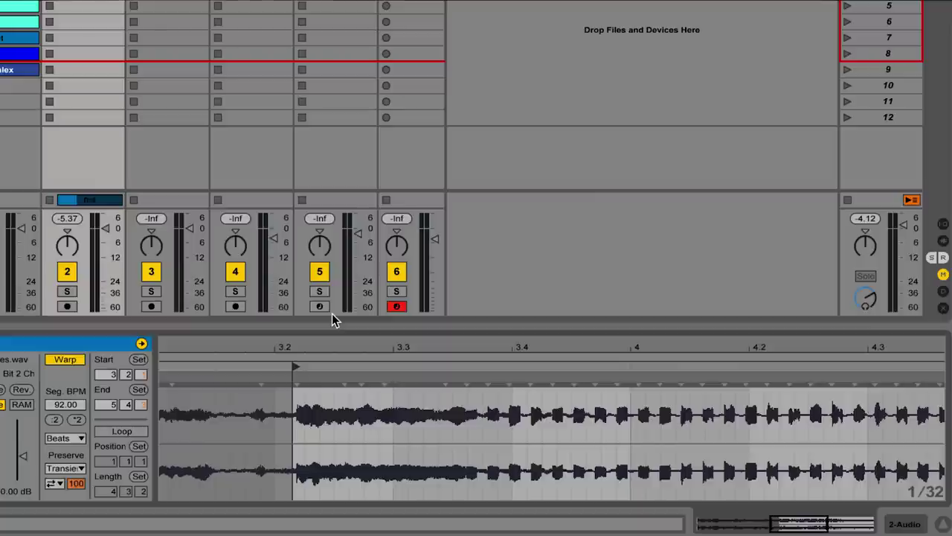
- Set 1.1.1 at the AtNight clip's first transient and stretch its warp segment to 114.22 BPM
right_click(295, 379)
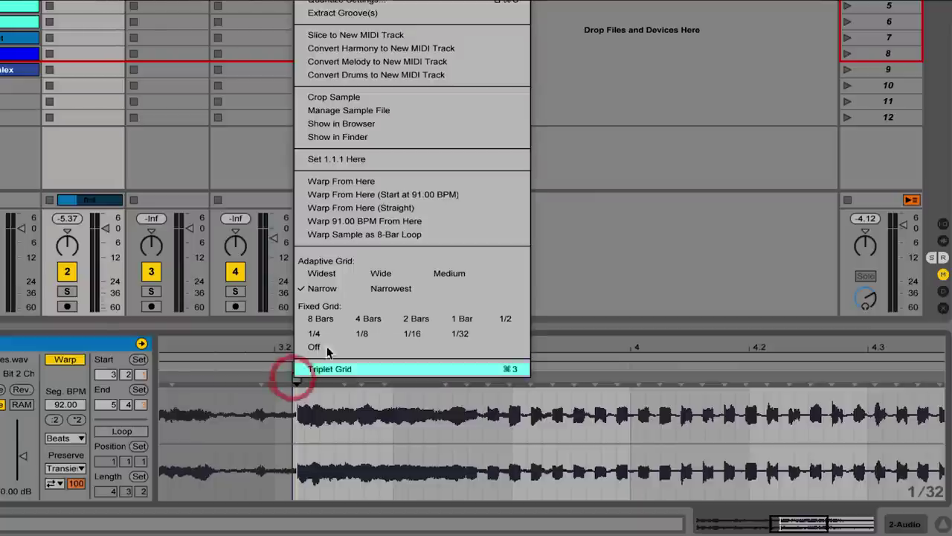
click(343, 160)
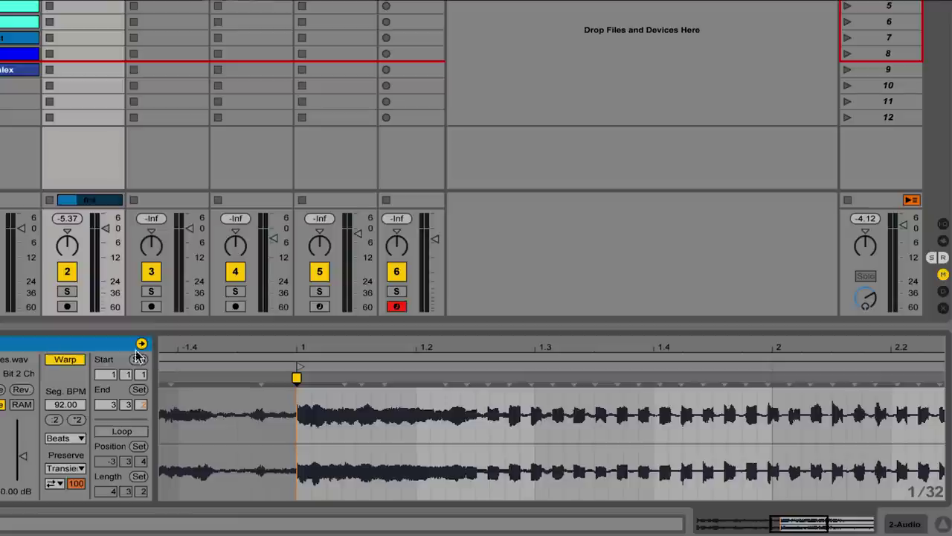
drag(160, 356, 267, 356)
click(295, 354)
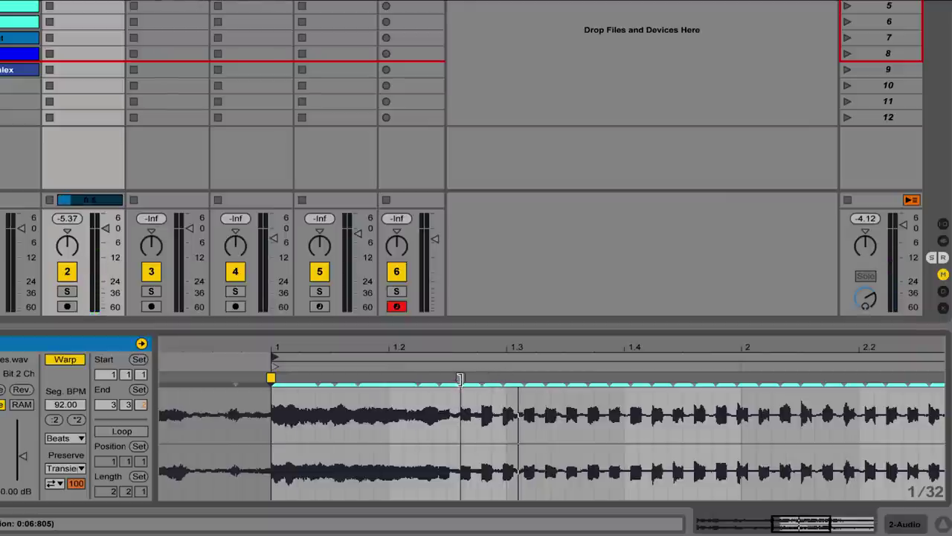
mouse_move(459, 379)
mouse_down()
mouse_move(503, 378)
mouse_move(381, 348)
mouse_up()
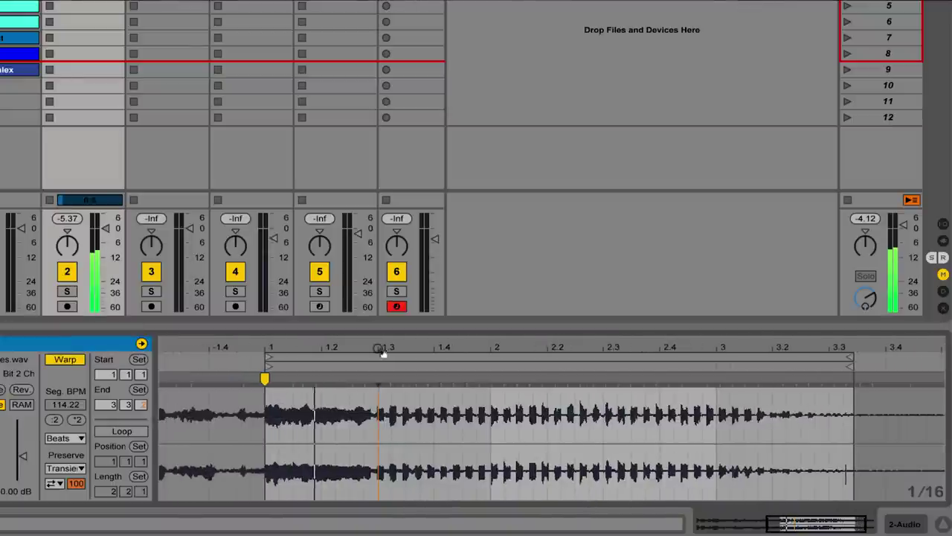
- Switch AtNight to Complex warping, align warp markers at bars 1.3, 2 and 3, and loop bars 1–3
click(82, 439)
click(72, 505)
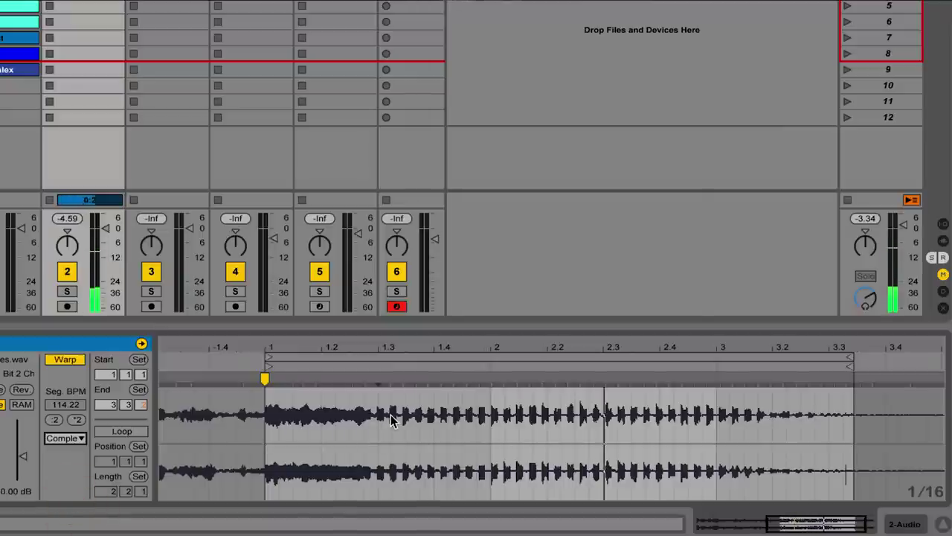
click(377, 377)
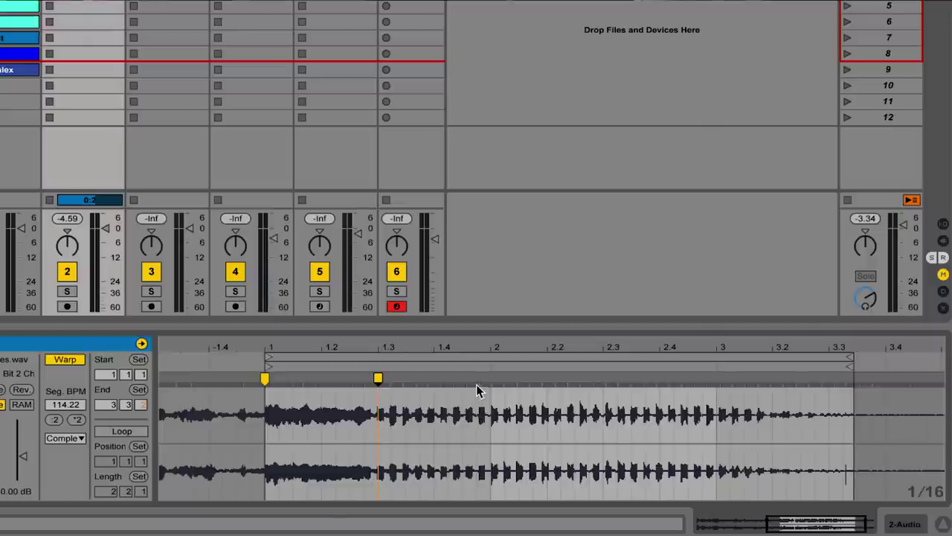
drag(480, 380, 485, 379)
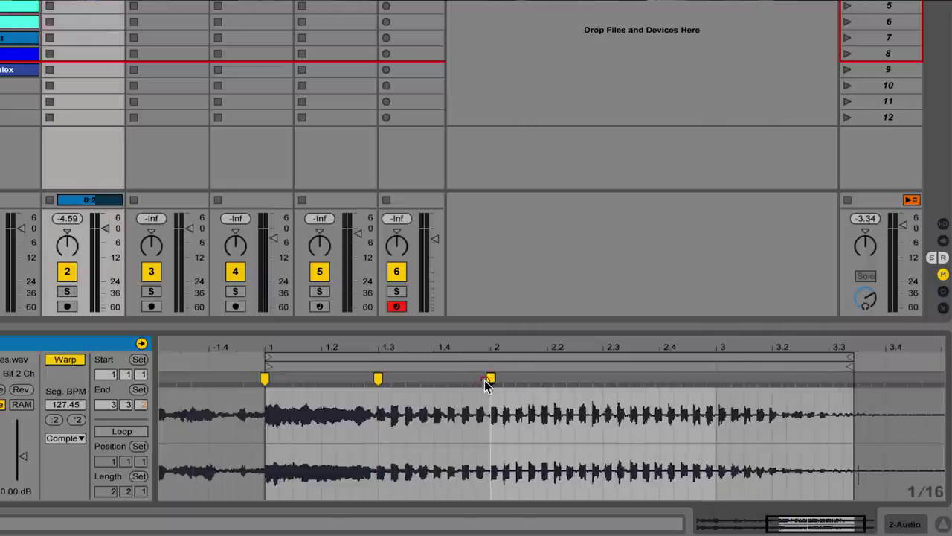
key(space)
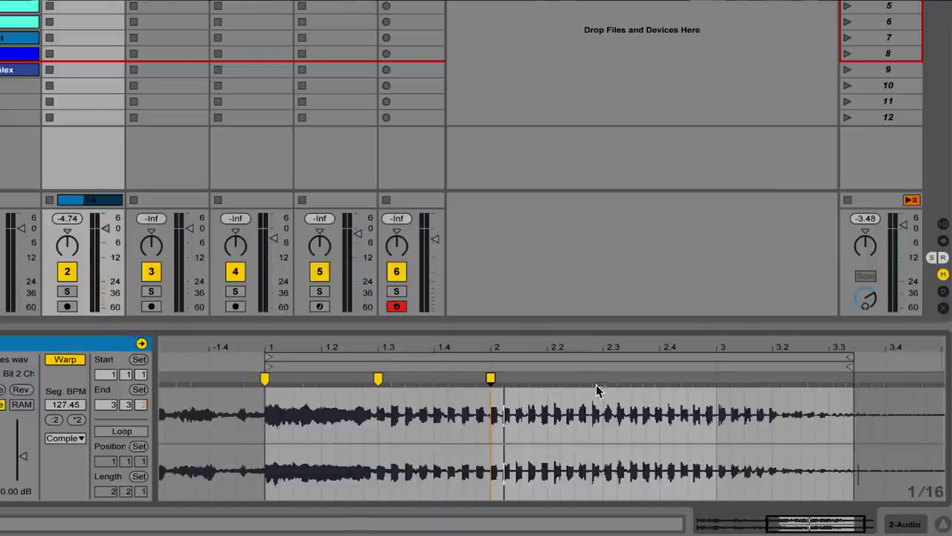
drag(592, 377, 603, 377)
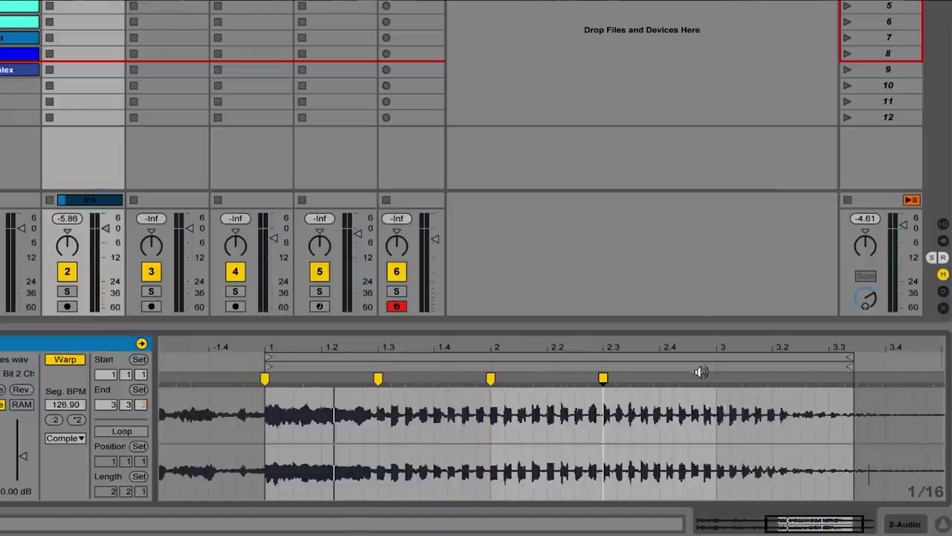
click(715, 378)
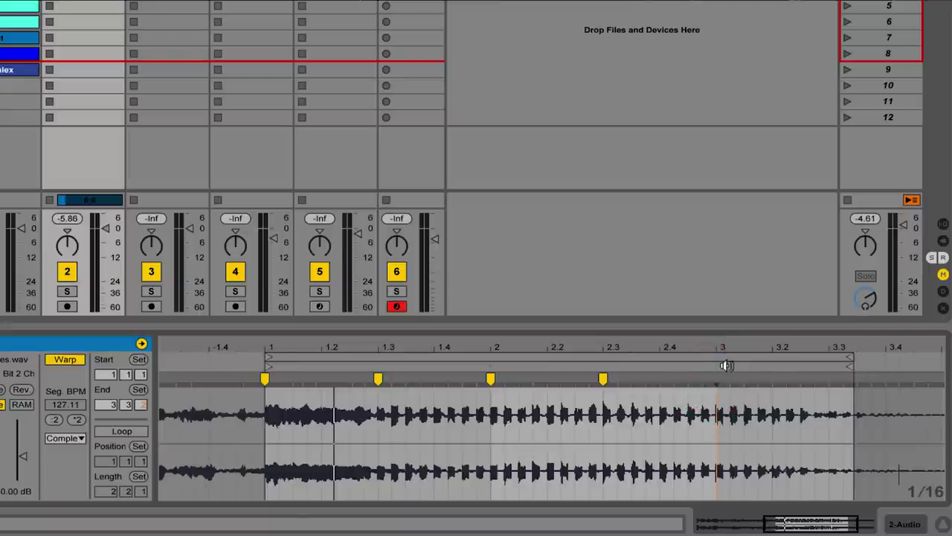
click(132, 433)
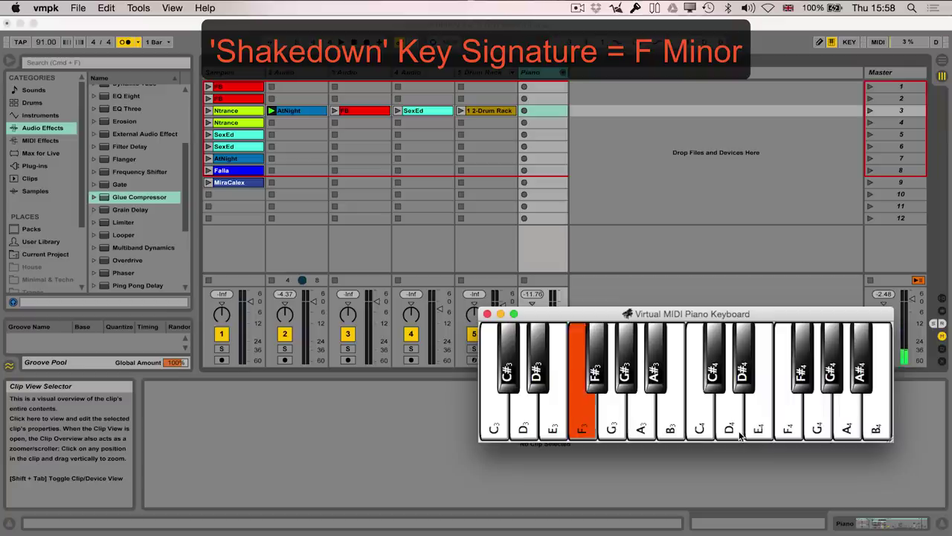
- Transpose the AtNight clip to -4 st for F minor and launch scene 3
click(303, 116)
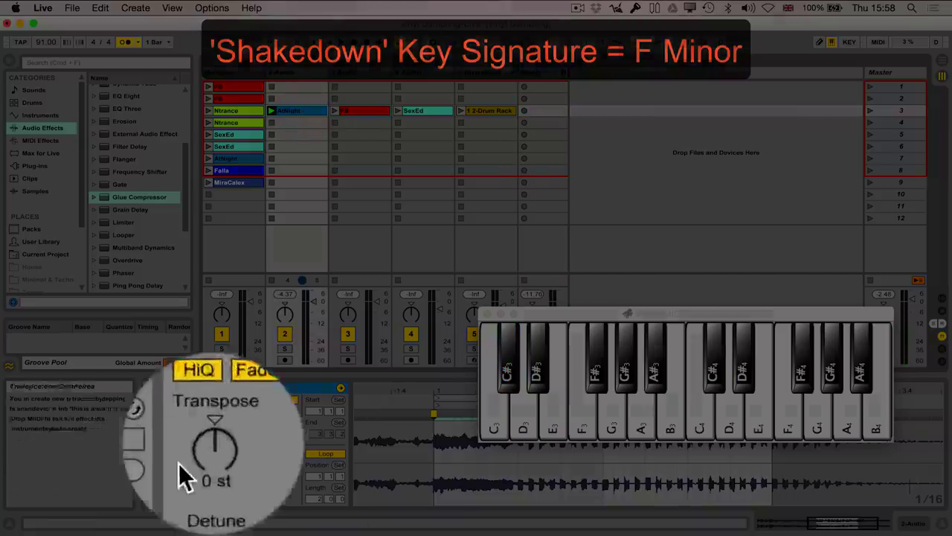
drag(216, 445, 216, 468)
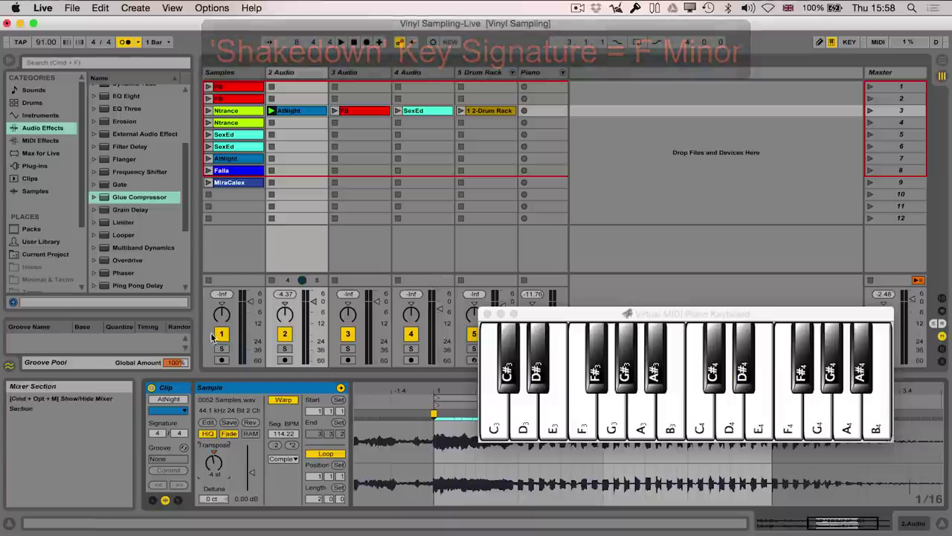
click(870, 111)
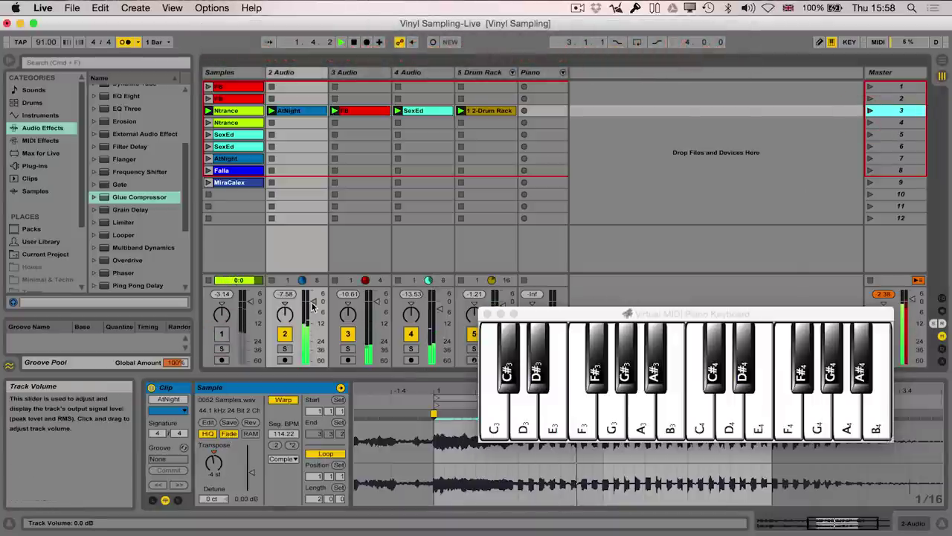
- Turn down 2 Audio, switch off the metronome, minimize VMPK, and select the AtNight clip
drag(312, 305, 313, 310)
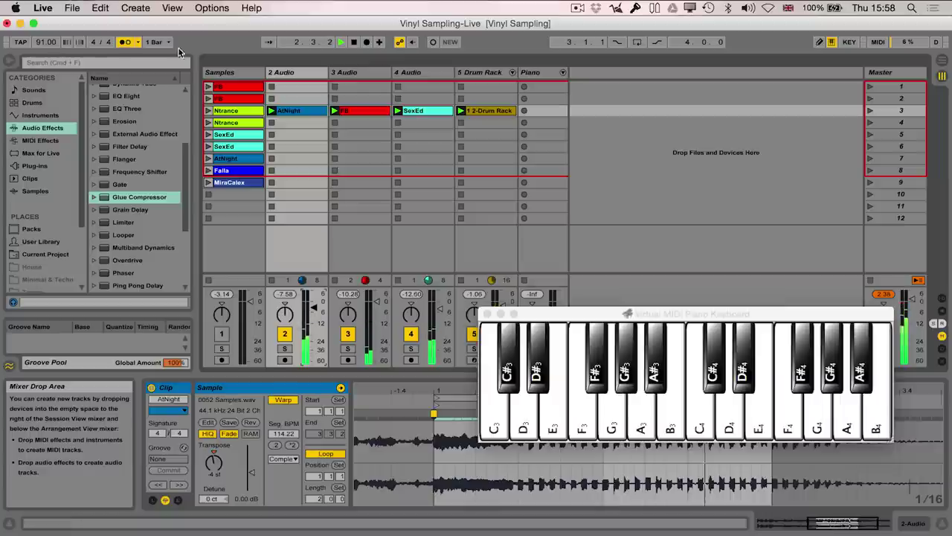
click(125, 42)
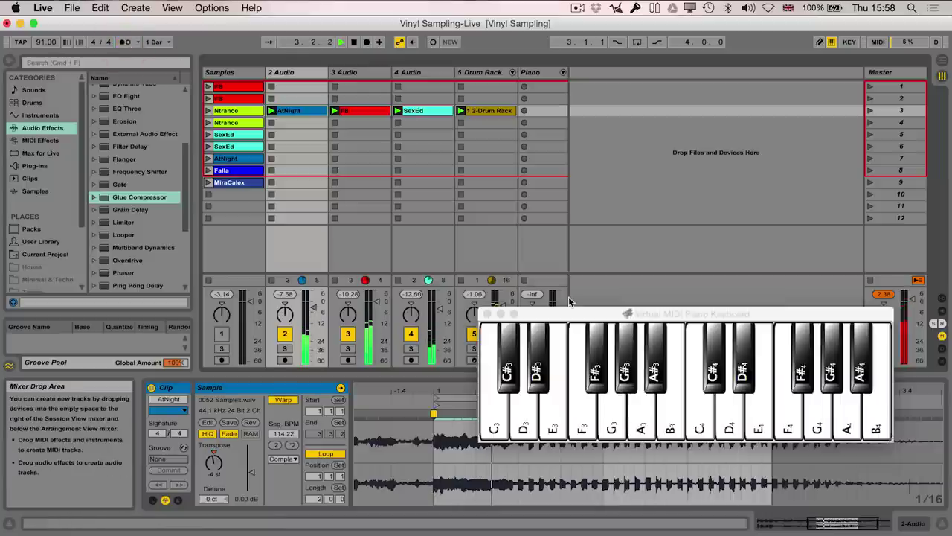
click(568, 311)
double_click(568, 312)
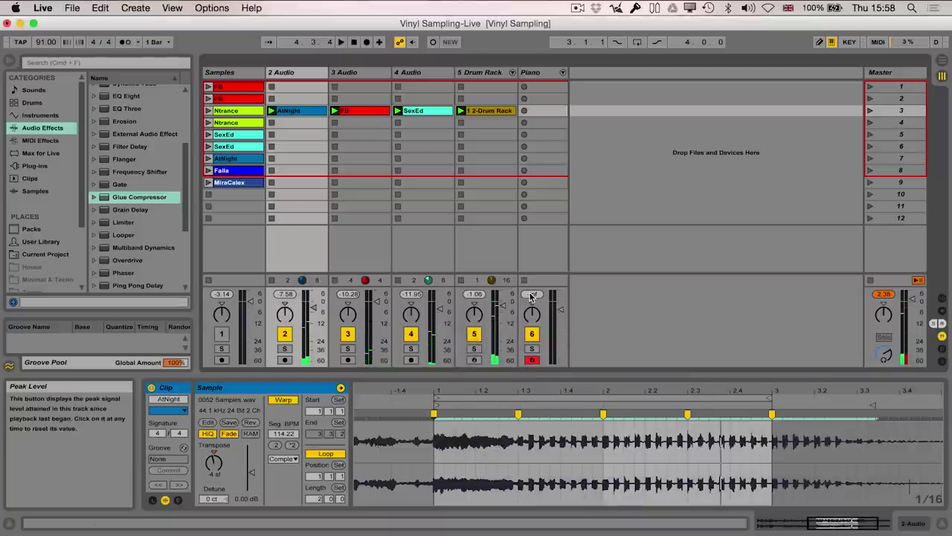
click(296, 112)
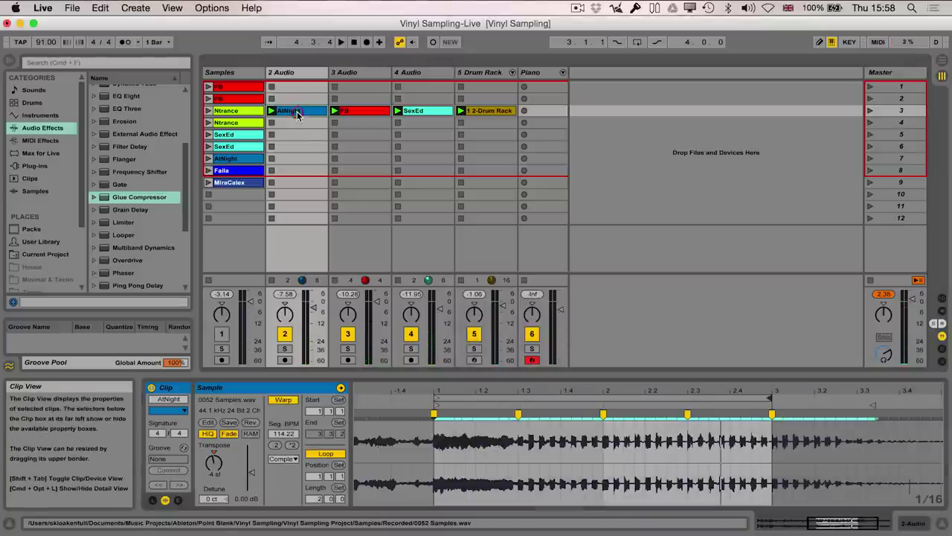
- Show the AtNight clip's Clip > Transposition Modulation envelope in an enlarged detail view
click(178, 501)
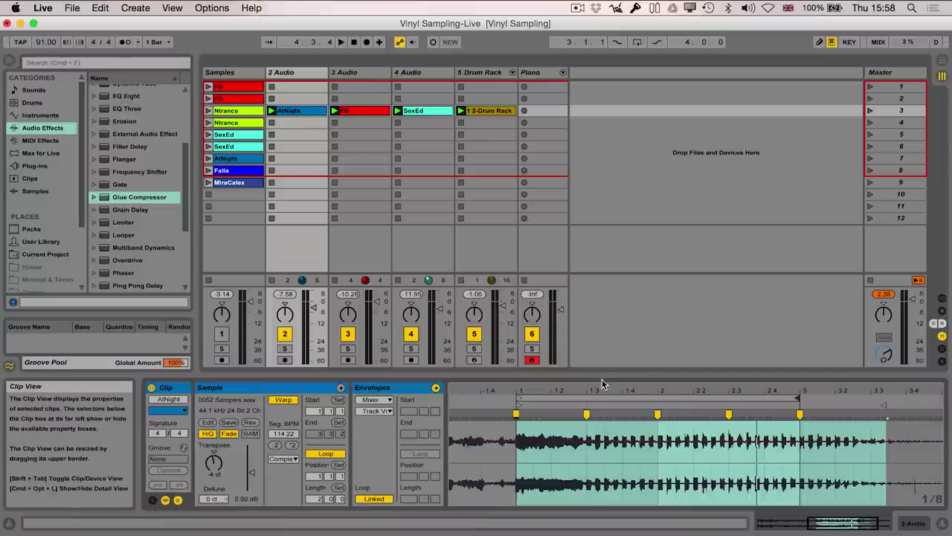
drag(602, 377, 602, 333)
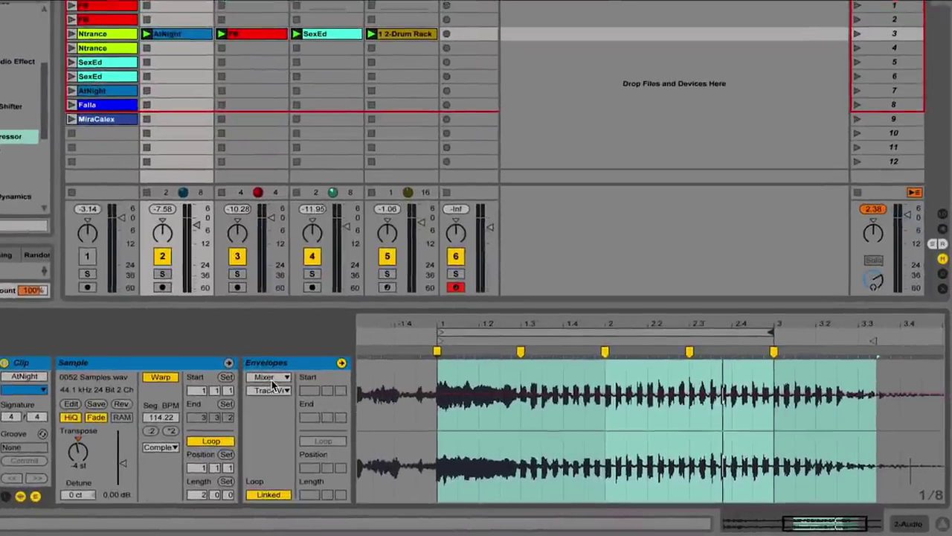
click(369, 399)
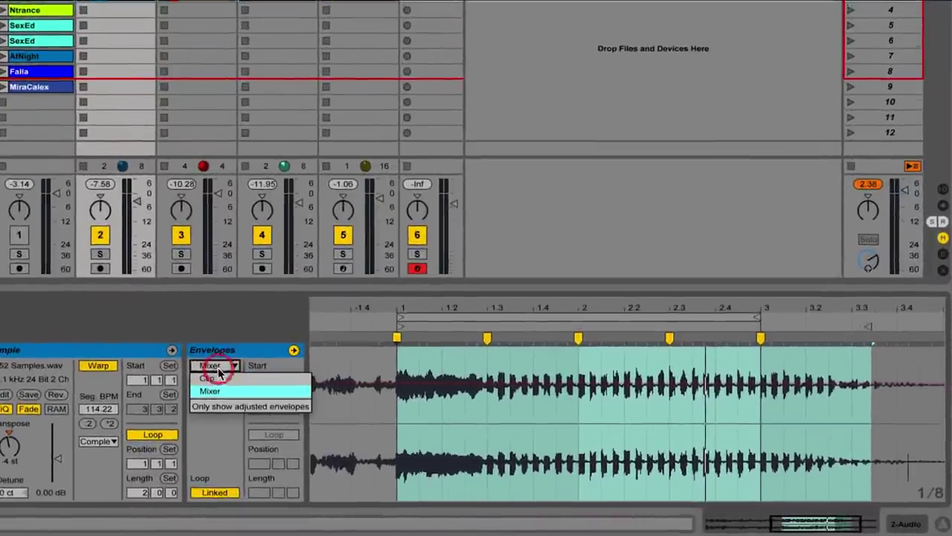
click(187, 372)
click(187, 372)
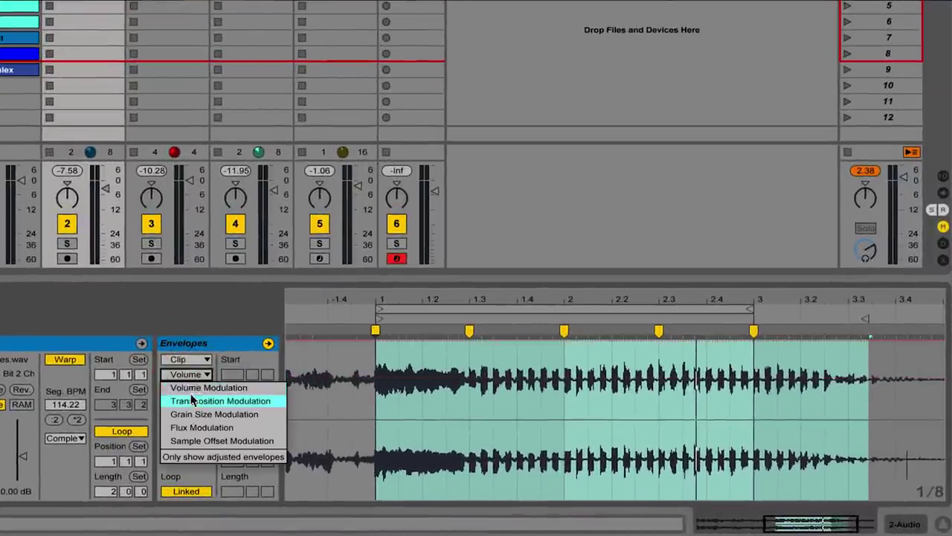
click(191, 396)
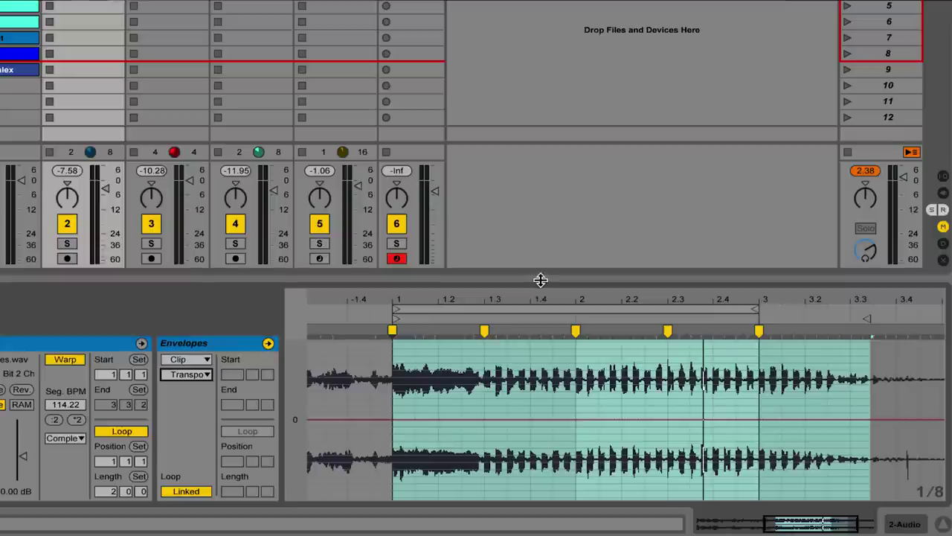
drag(540, 278, 540, 132)
key(space)
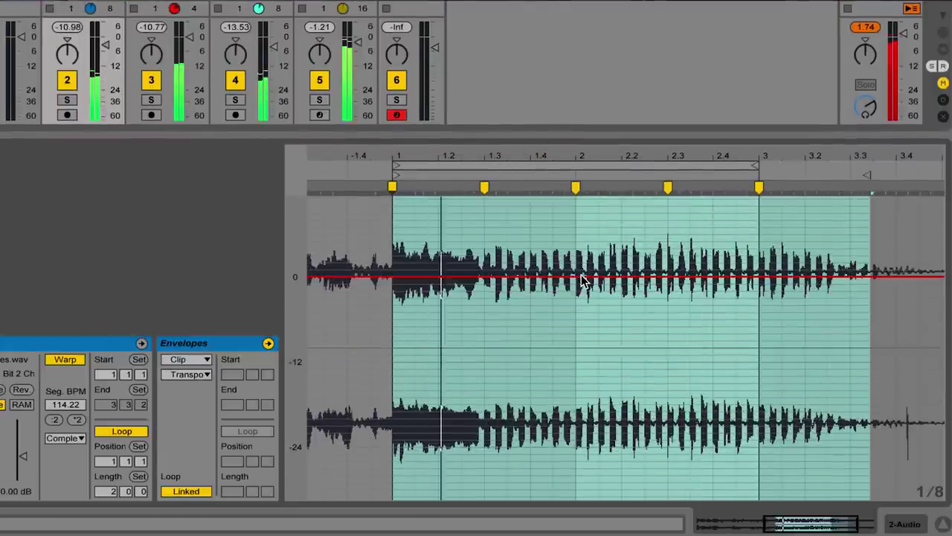
- Add transposition breakpoints around bars 2.3 and 2.4, lowering the envelope slightly
click(670, 276)
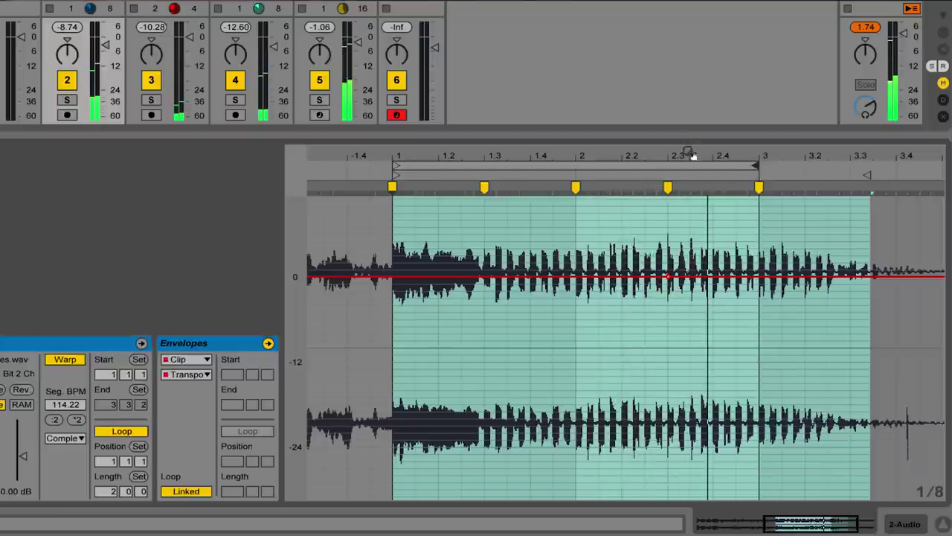
drag(685, 153, 685, 223)
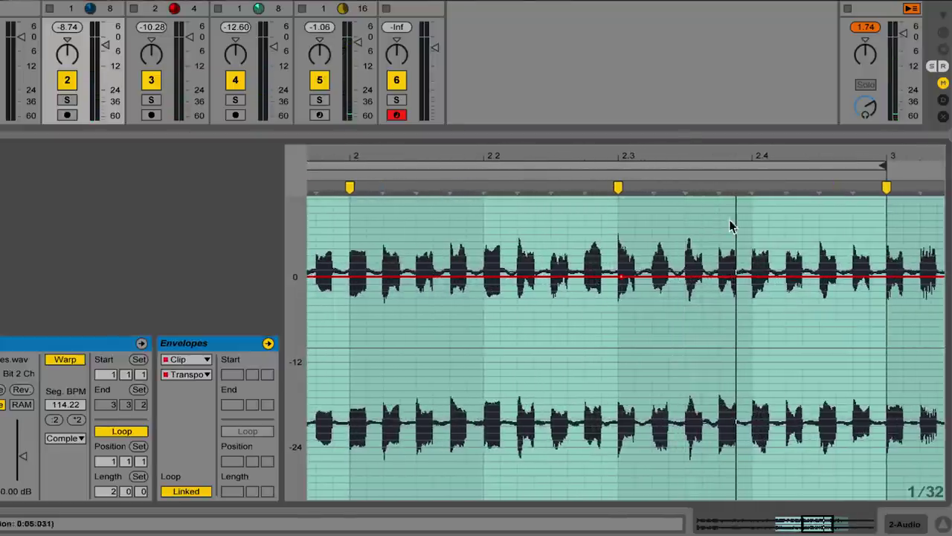
click(748, 277)
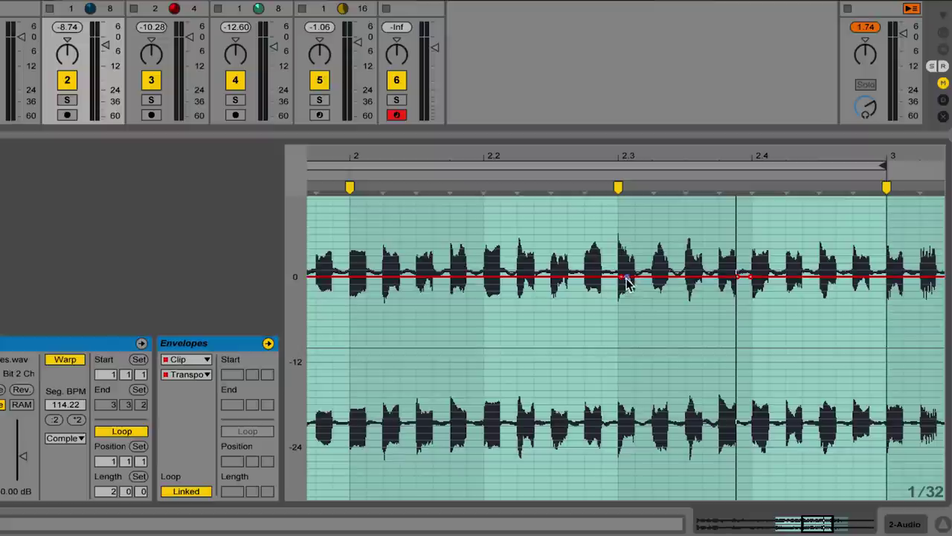
drag(622, 283, 622, 290)
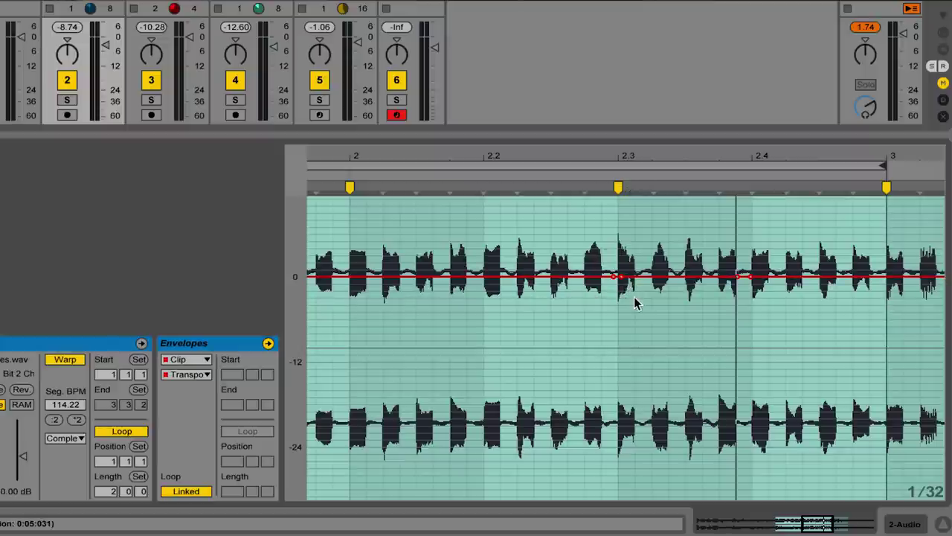
- Drop the envelope after beat 2.4 to -4 st and restore the Session View clip slots
click(633, 297)
click(627, 275)
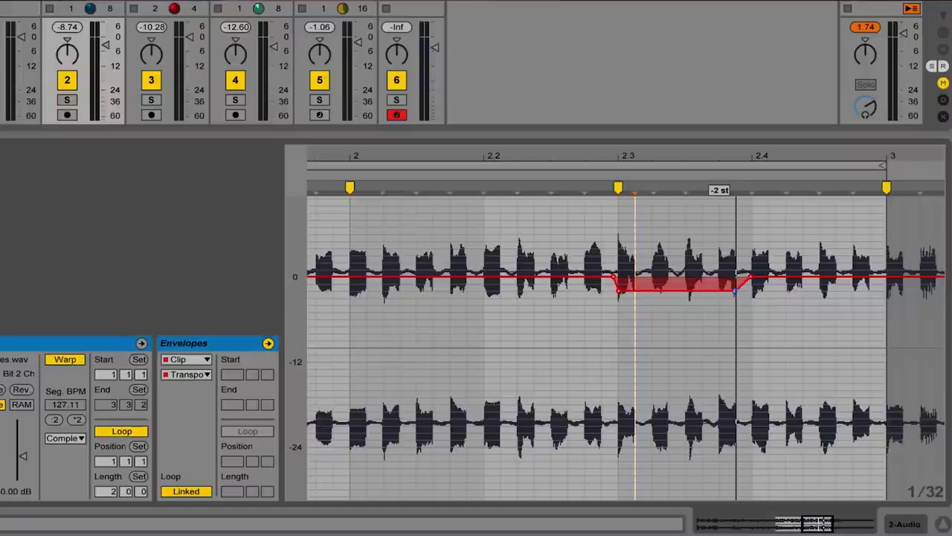
drag(751, 277, 751, 311)
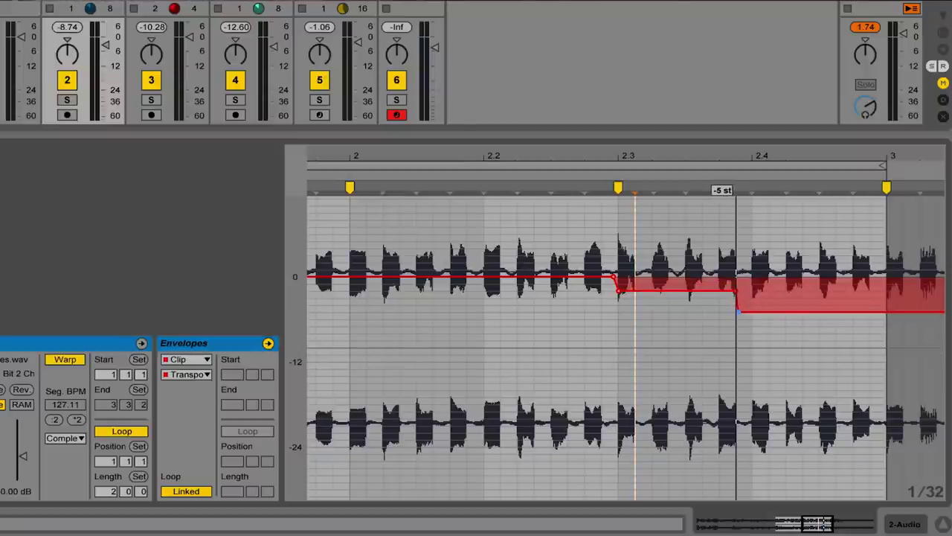
drag(752, 311, 752, 303)
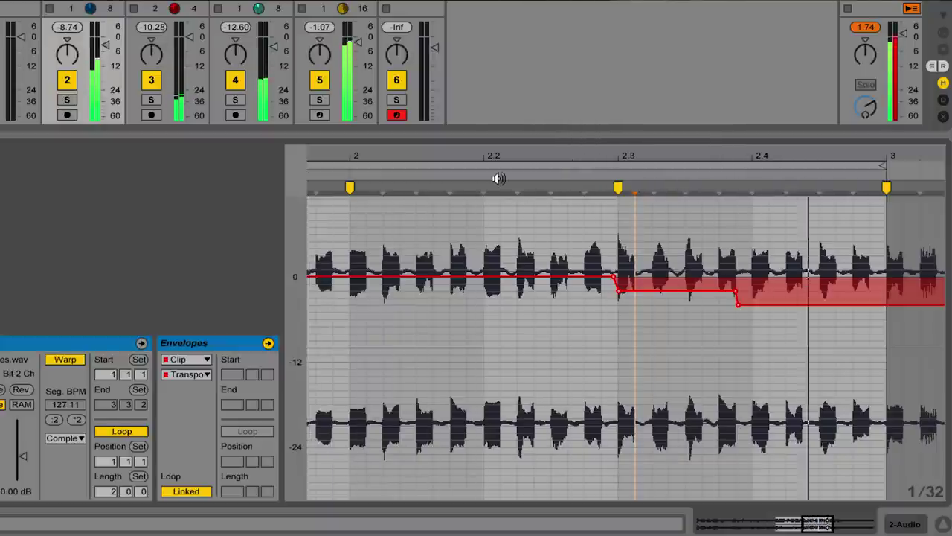
drag(479, 136, 474, 318)
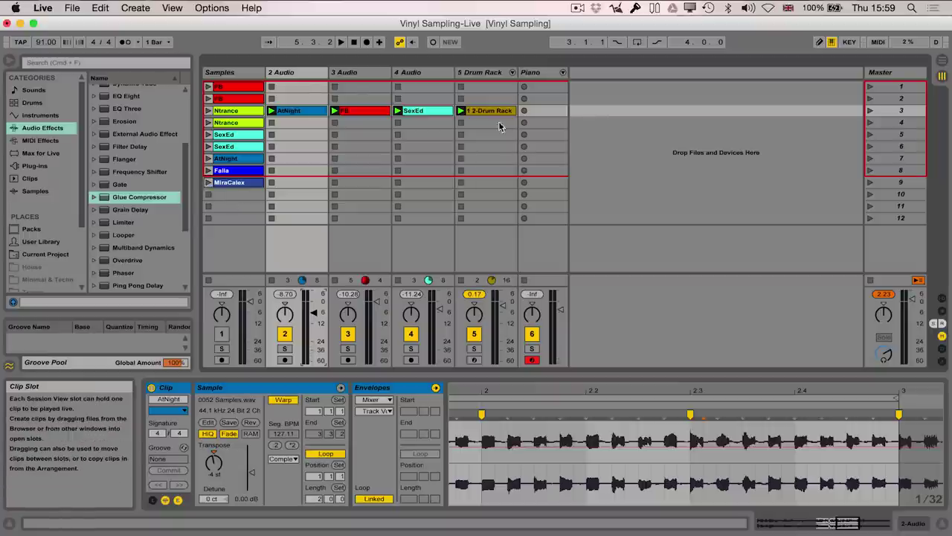
- Add a MIDI track after Samples with a Sampler holding MiraCalex, Sample Start at 446628
click(247, 73)
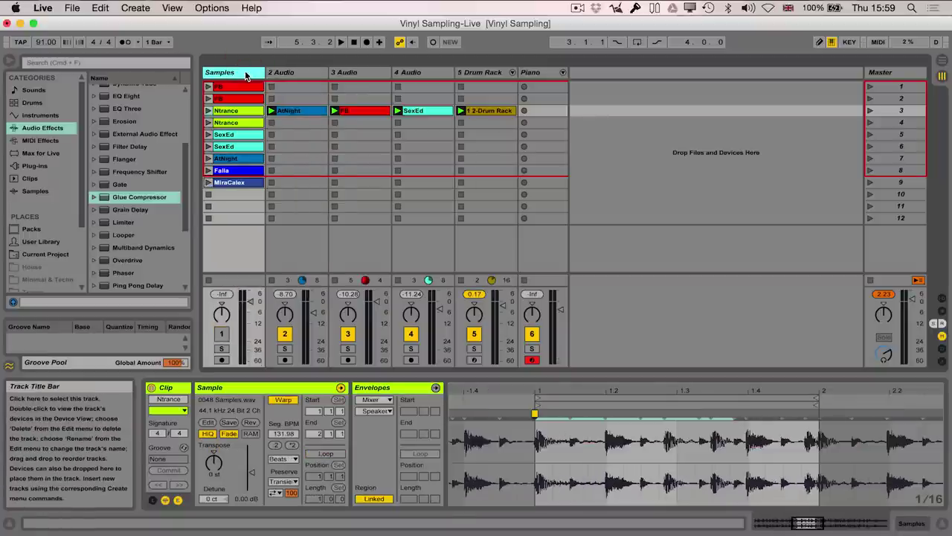
key(super+shift+t)
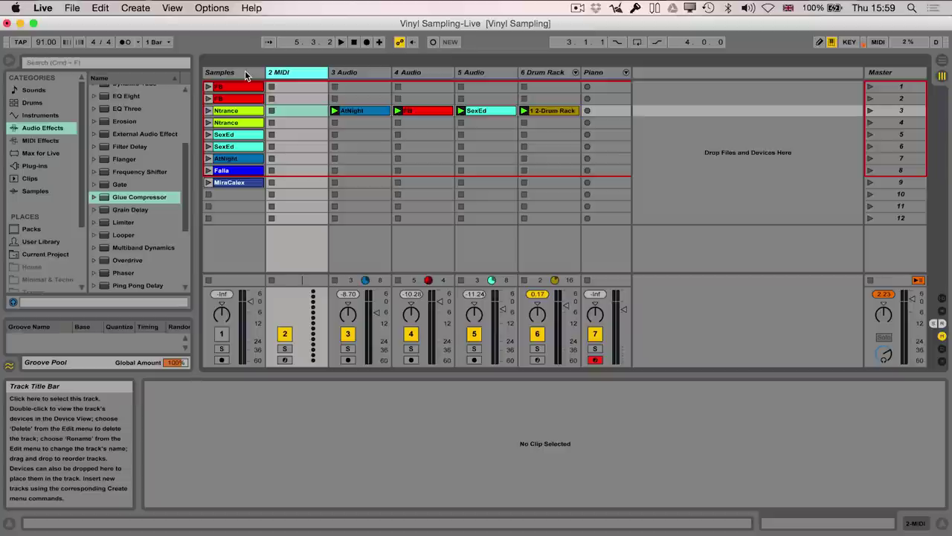
click(40, 116)
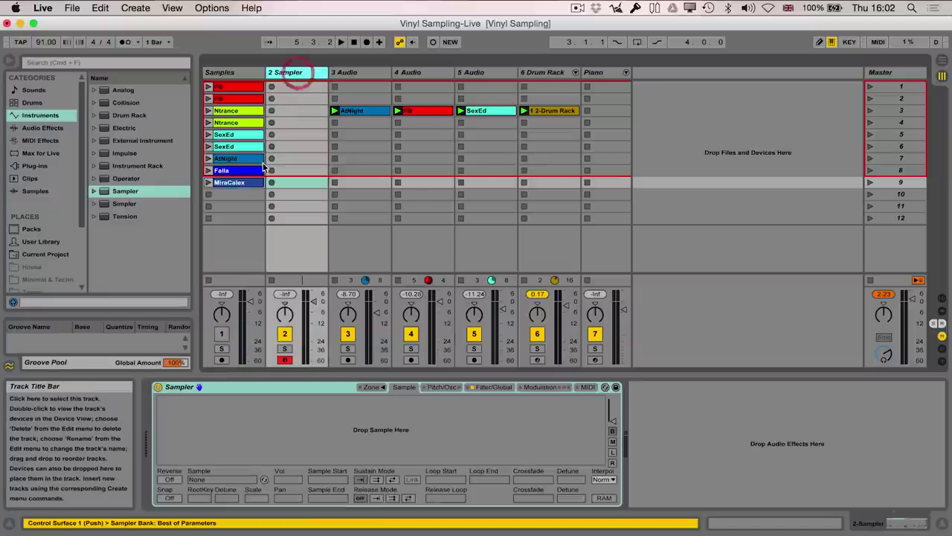
drag(240, 183, 379, 445)
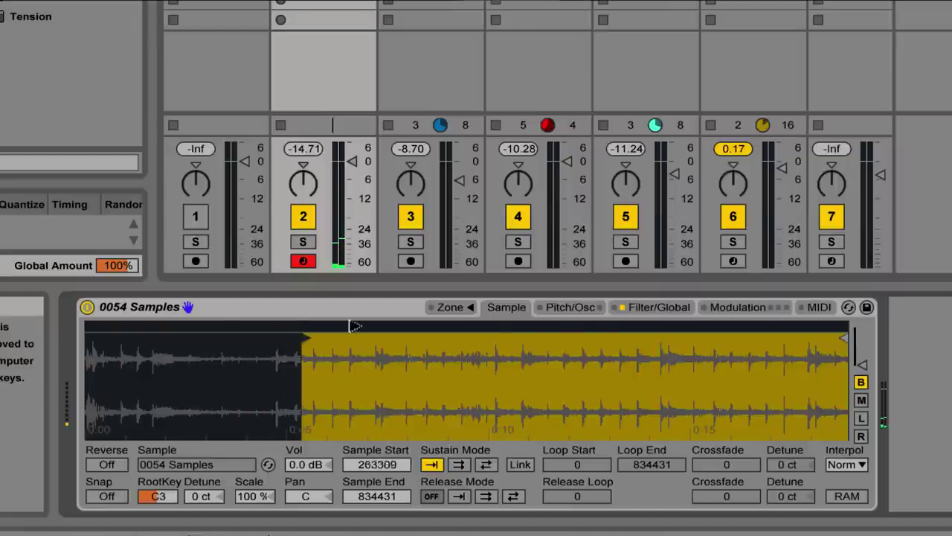
mouse_move(308, 358)
mouse_down()
mouse_move(659, 353)
mouse_move(491, 362)
mouse_up()
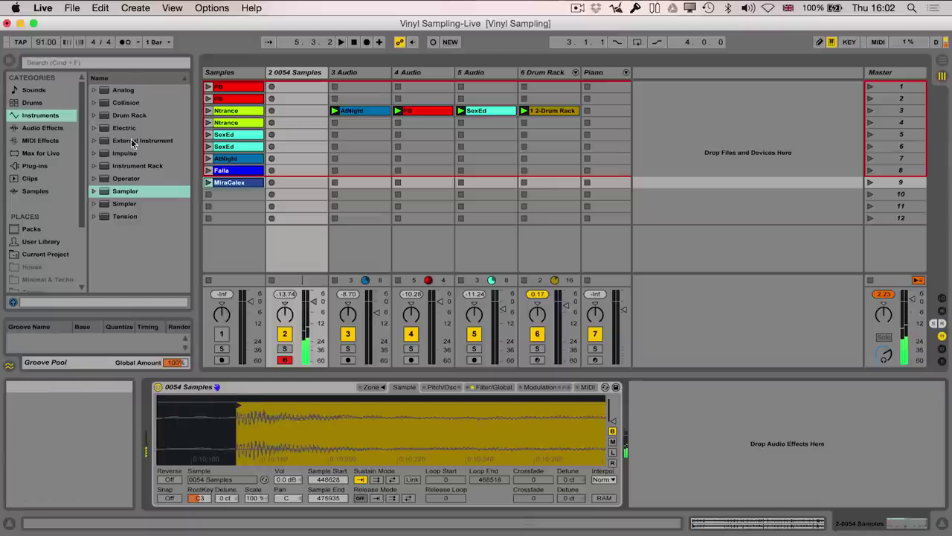
- Add Reverb after the Sampler on 0054 Samples and solo that track to listen
click(42, 127)
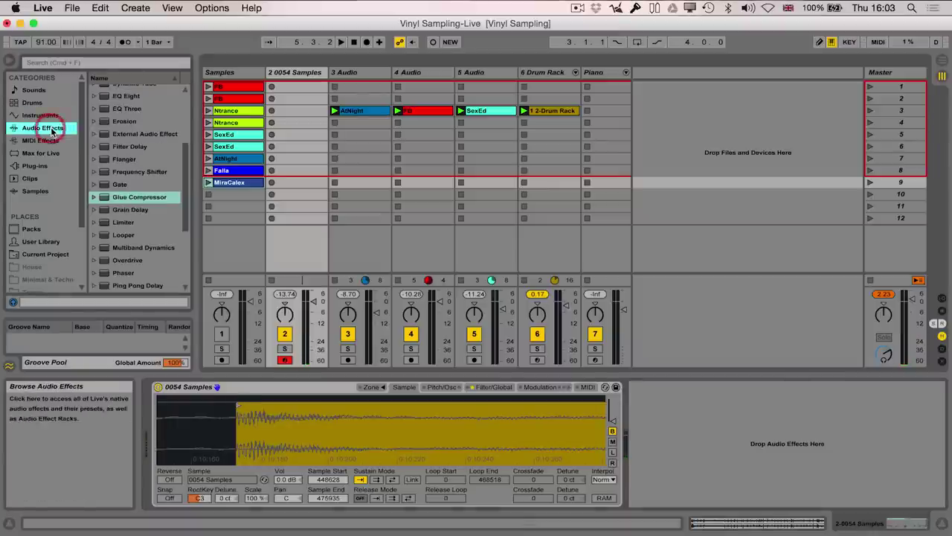
scroll(145, 234, down, 5)
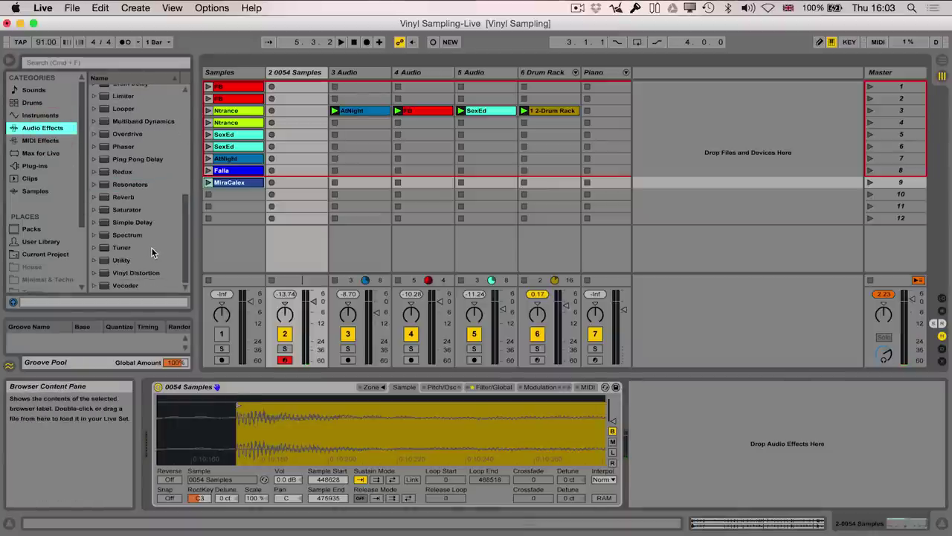
double_click(124, 197)
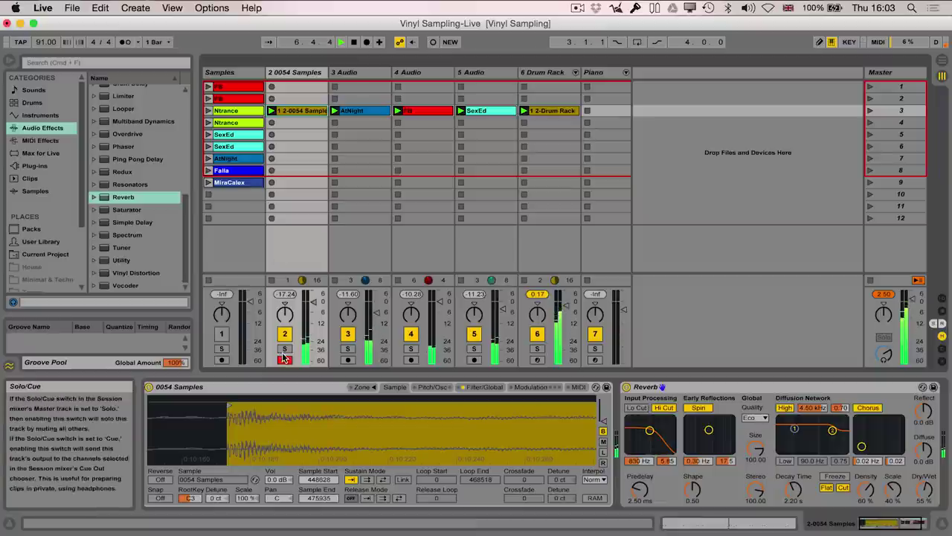
click(285, 350)
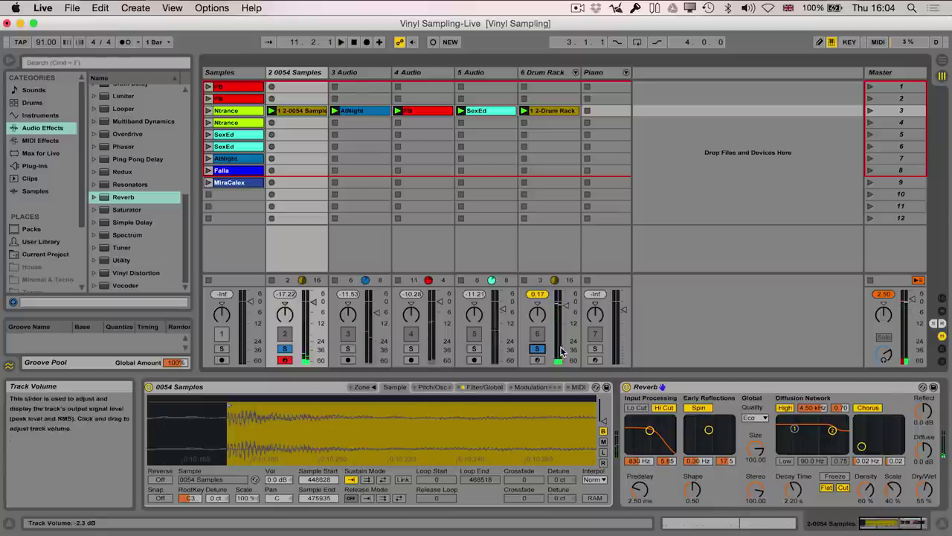
- Duplicate scene 3's clip row from Sampler to Drum Rack into scenes 4, 5 and 6
click(305, 111)
click(549, 112)
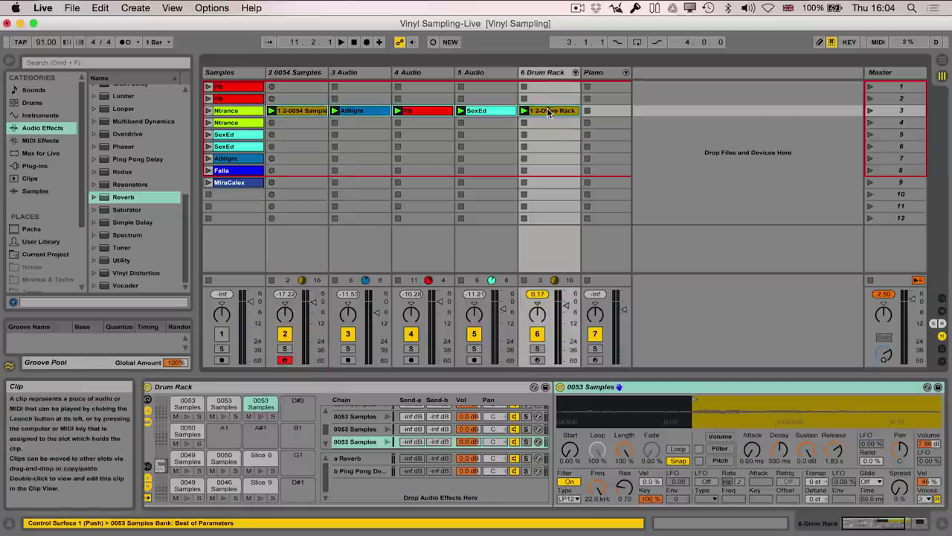
click(549, 123)
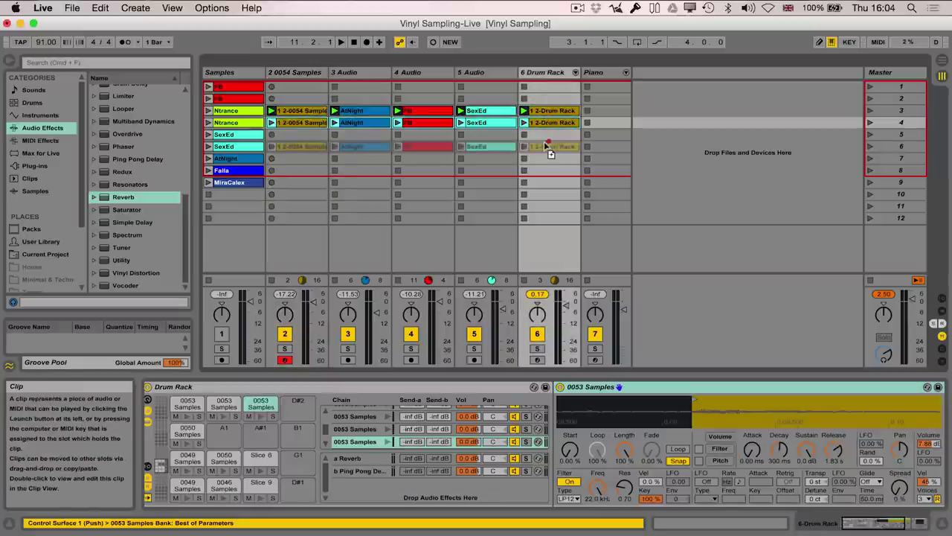
drag(549, 149, 548, 146)
click(365, 117)
- Delete the AtNight and Sampler clips from scene 4, auditioning scene 3
click(364, 121)
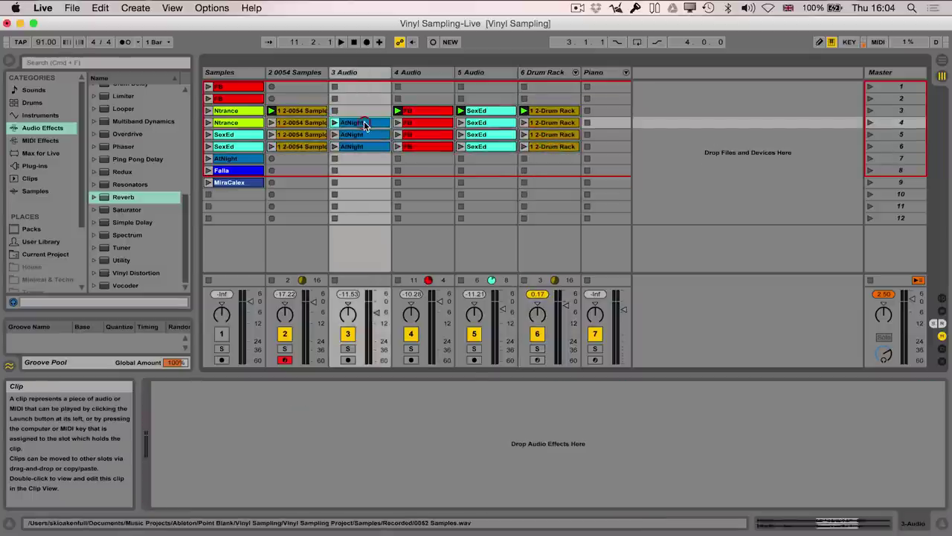
key(Delete)
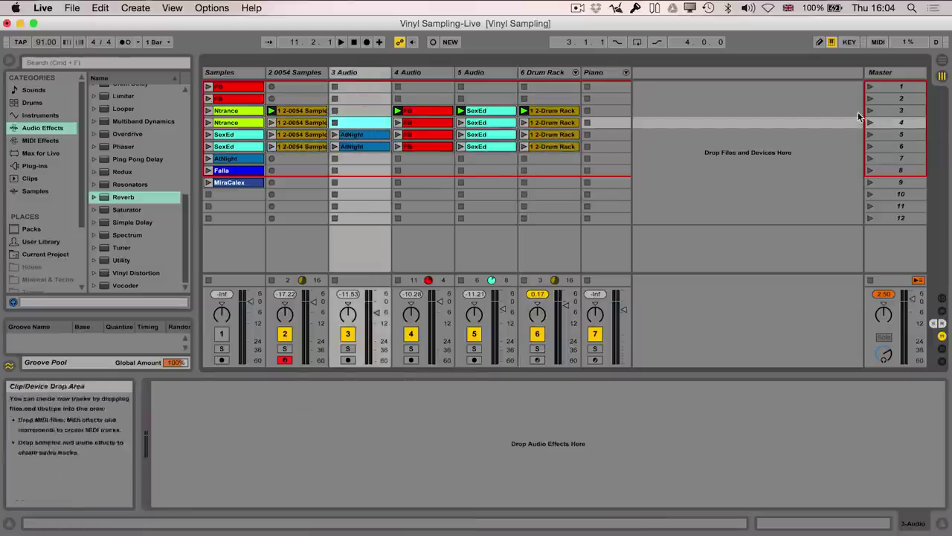
click(870, 110)
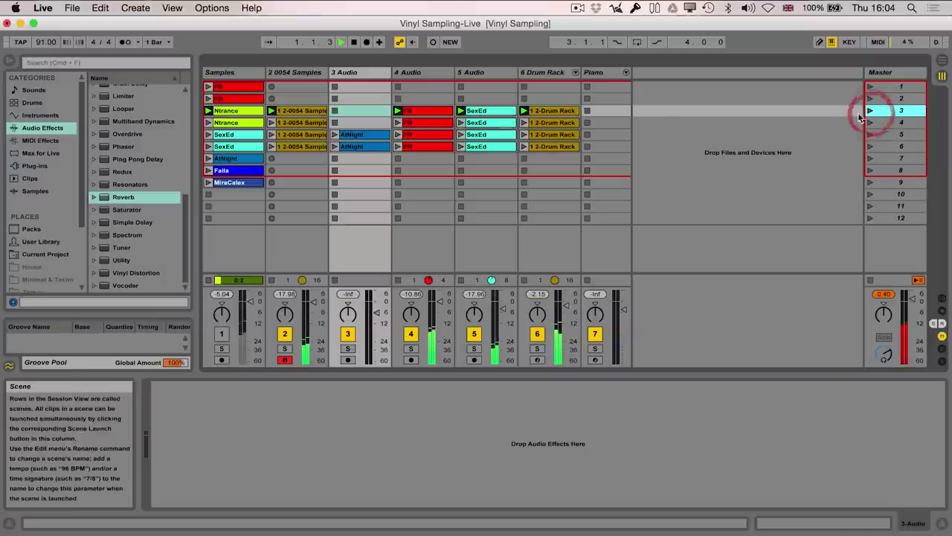
click(304, 117)
click(302, 122)
key(Delete)
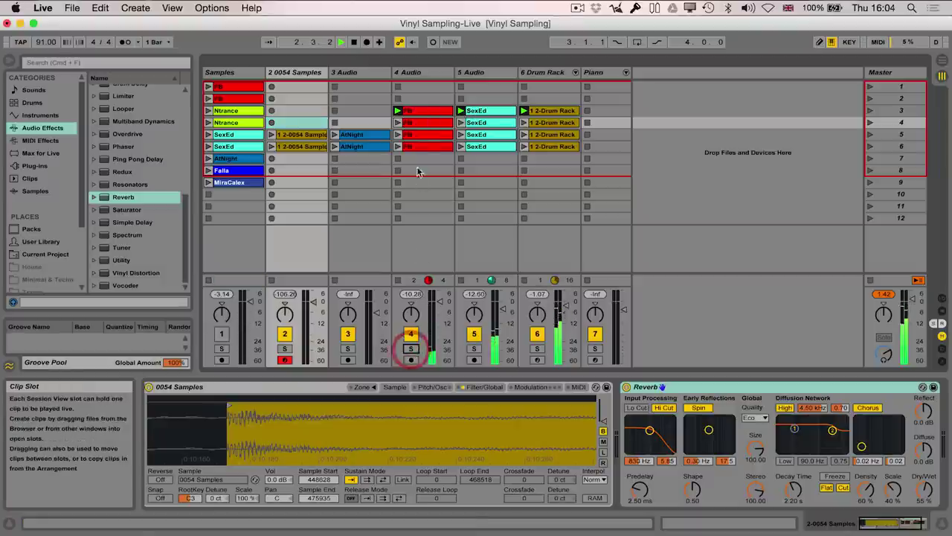
- Delete FB and SexEd from scene 3 and SexEd from scene 4, auditioning both scenes
click(432, 112)
key(Delete)
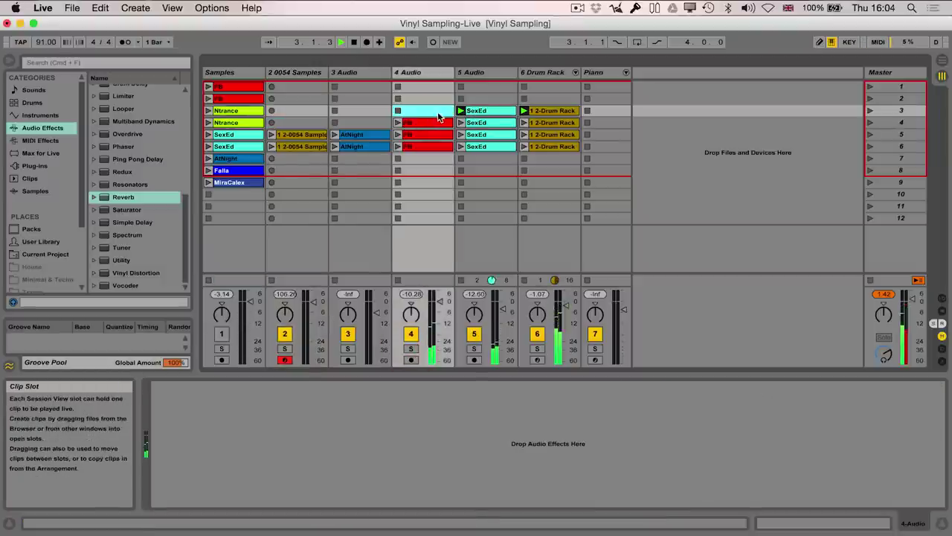
click(478, 117)
key(Delete)
click(870, 111)
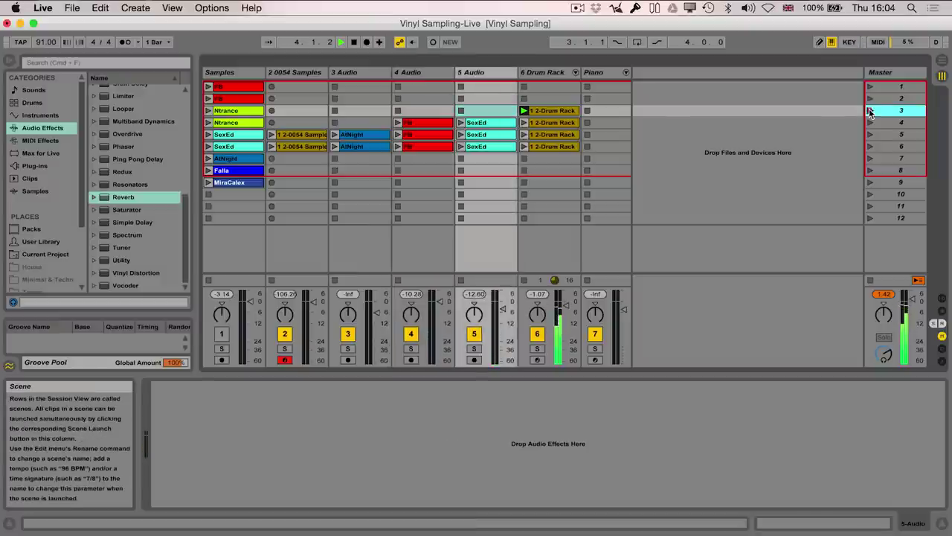
click(869, 123)
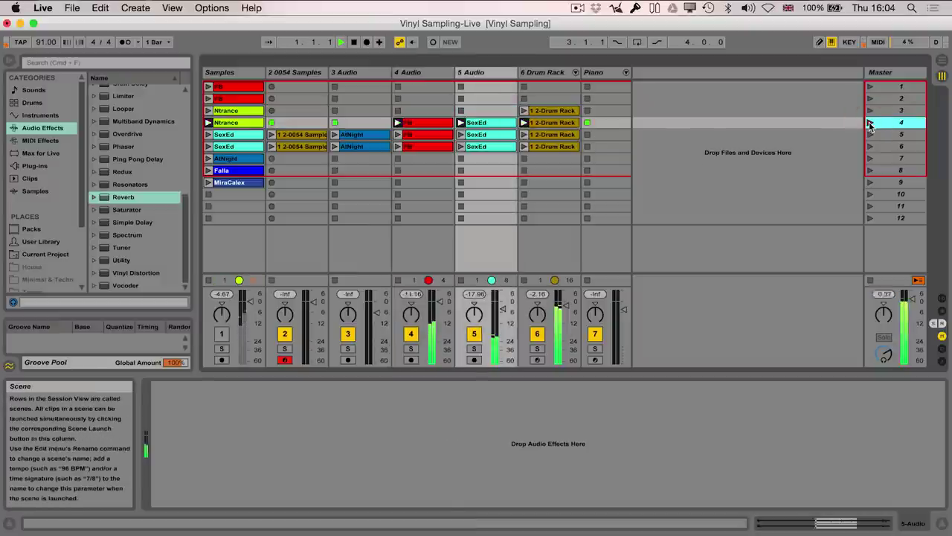
click(476, 125)
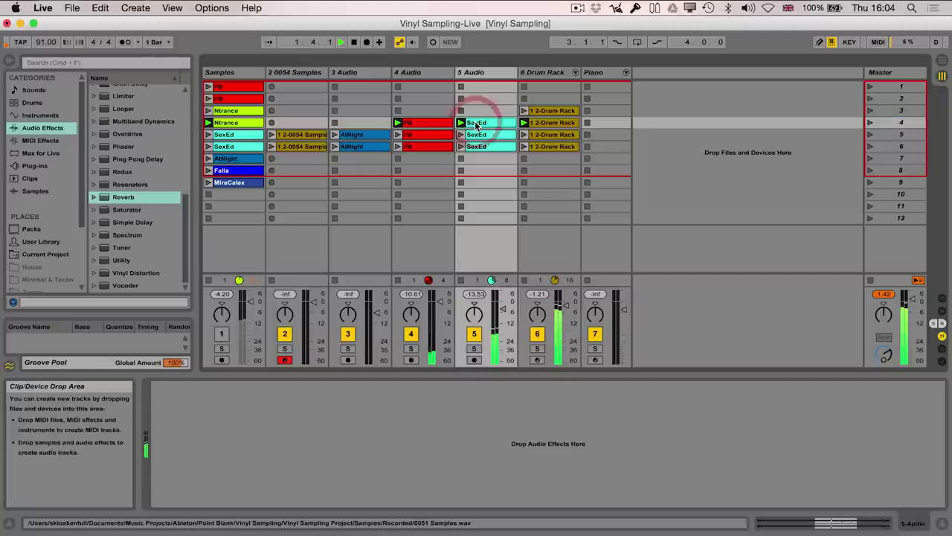
key(Delete)
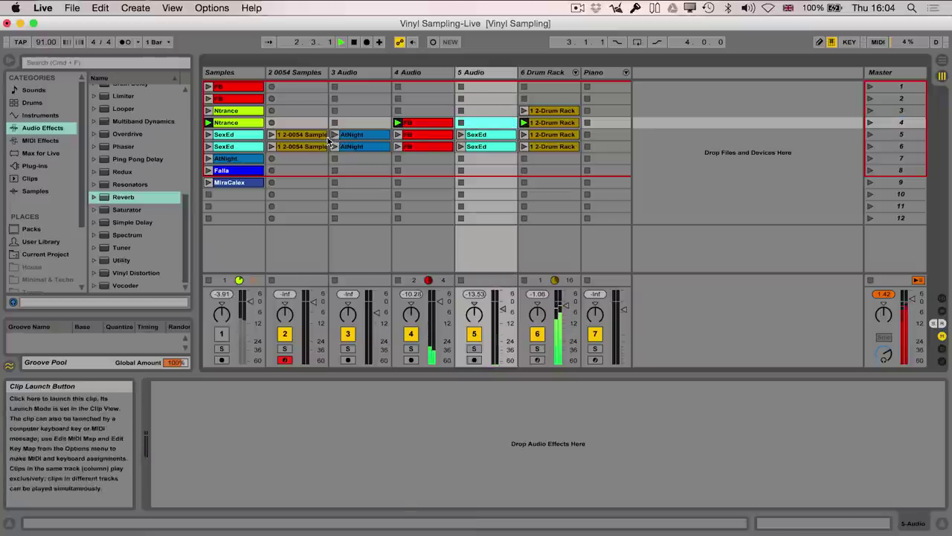
- Audition scene 5, delete scene 6's Drum Rack clip, then relaunch scene 5
click(869, 135)
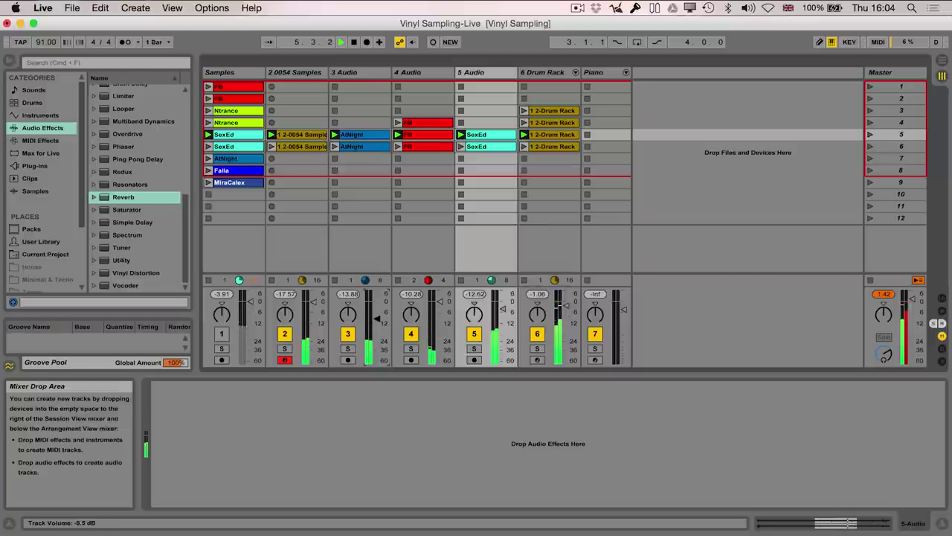
click(557, 149)
key(Delete)
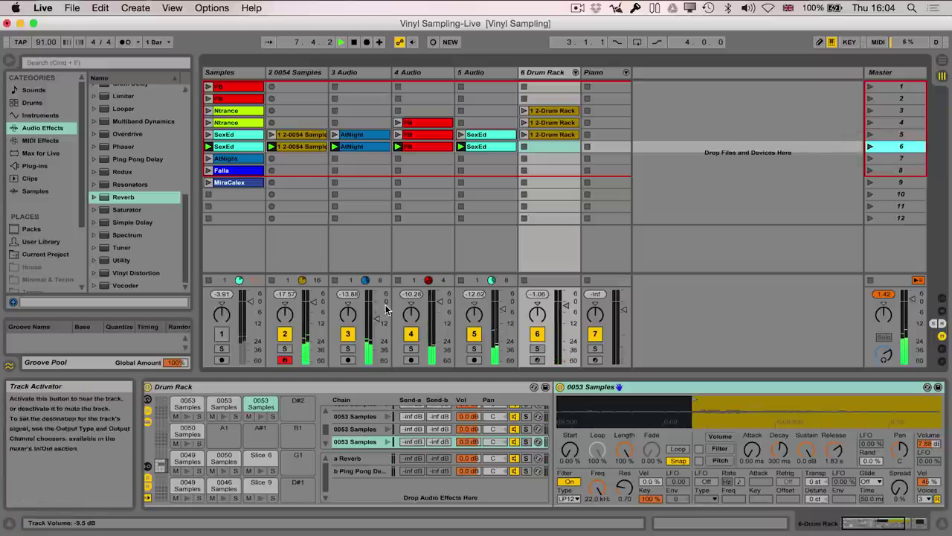
click(870, 134)
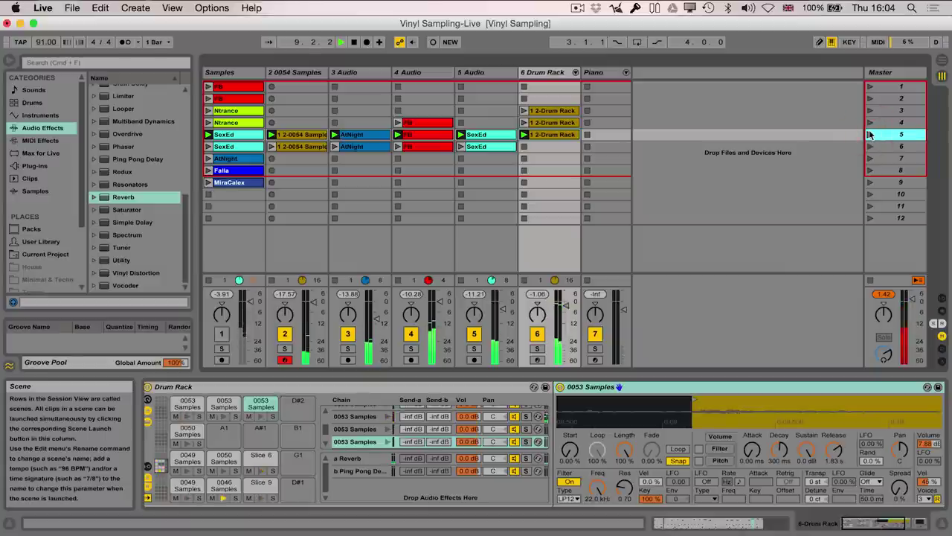